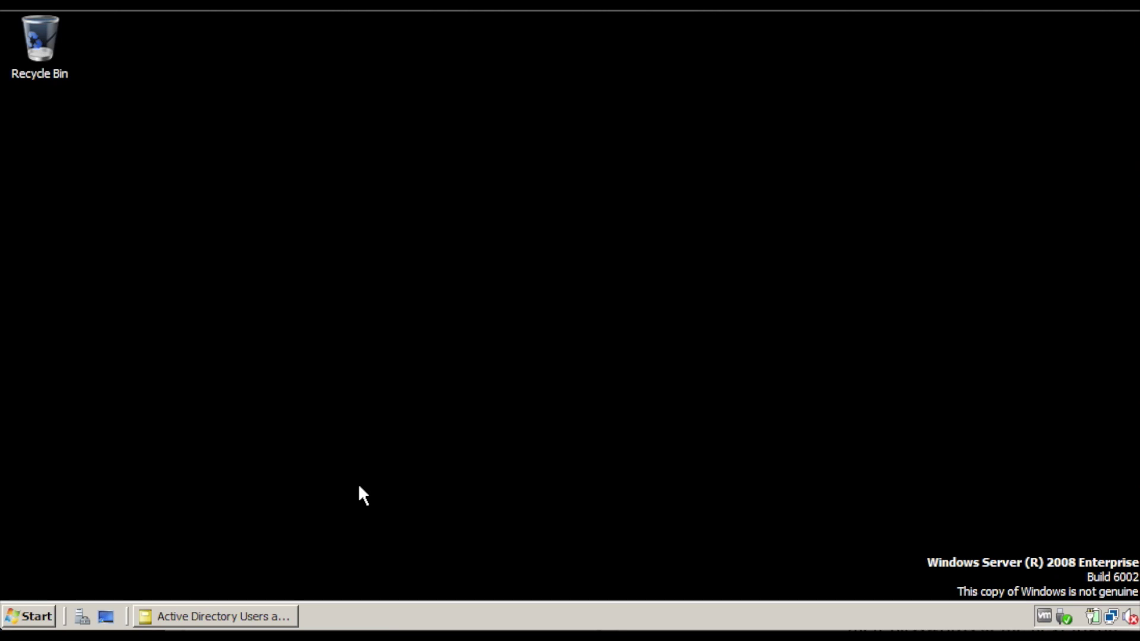
- Review the users in OUs 10A, 10B and 10C, ending on 10C's 10Cuser1 and 10Cuser2
left_click(247, 616)
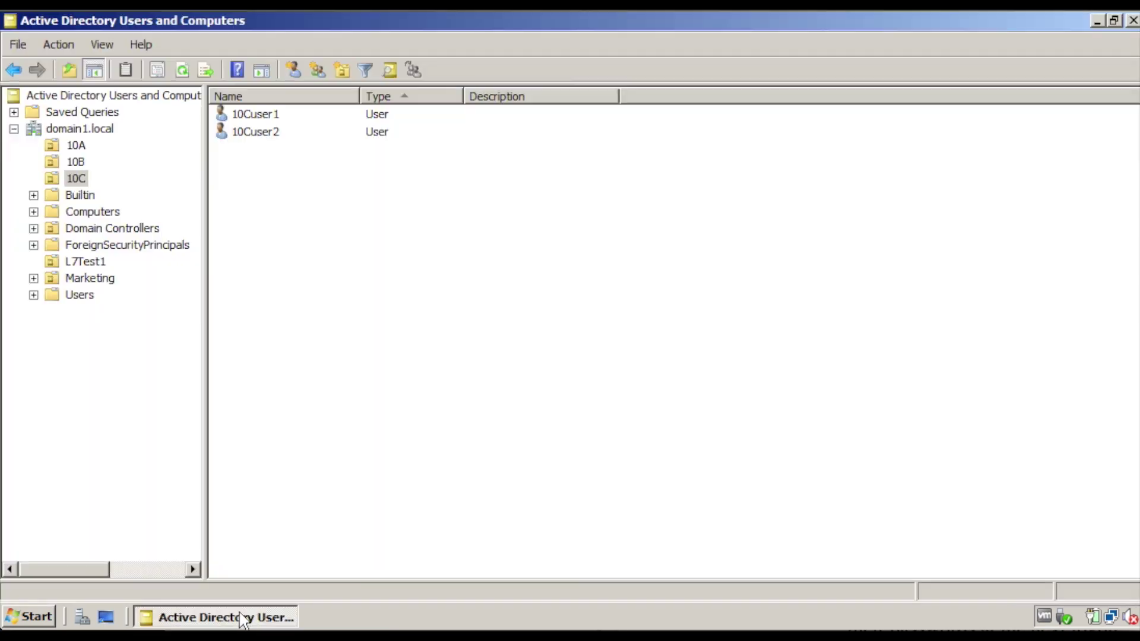
left_click(84, 161)
left_click(77, 179)
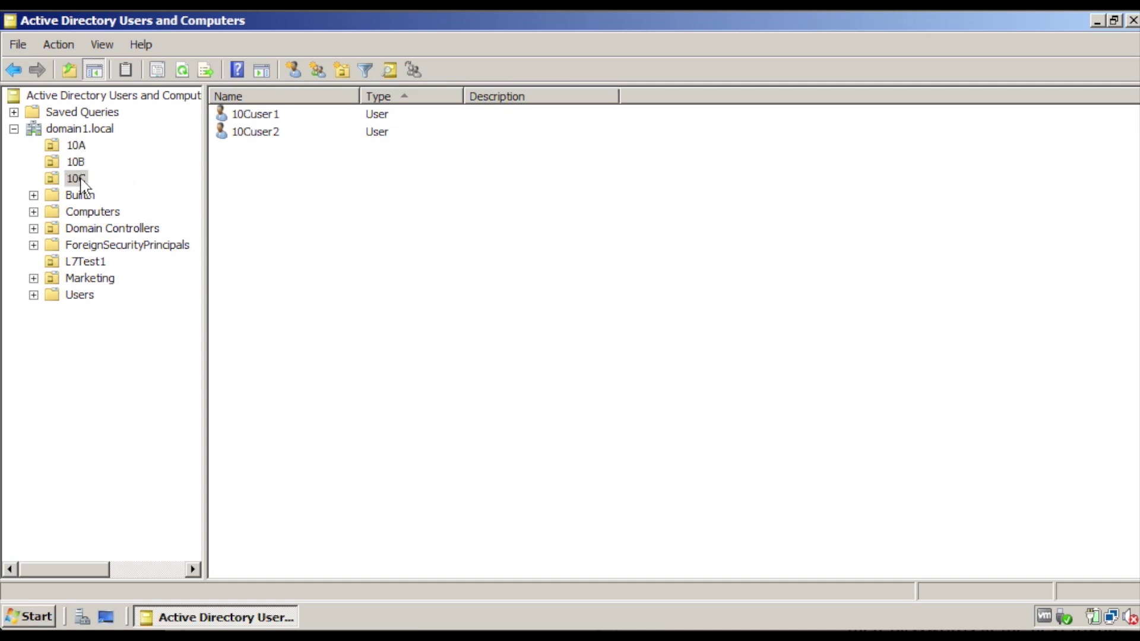
left_click(78, 146)
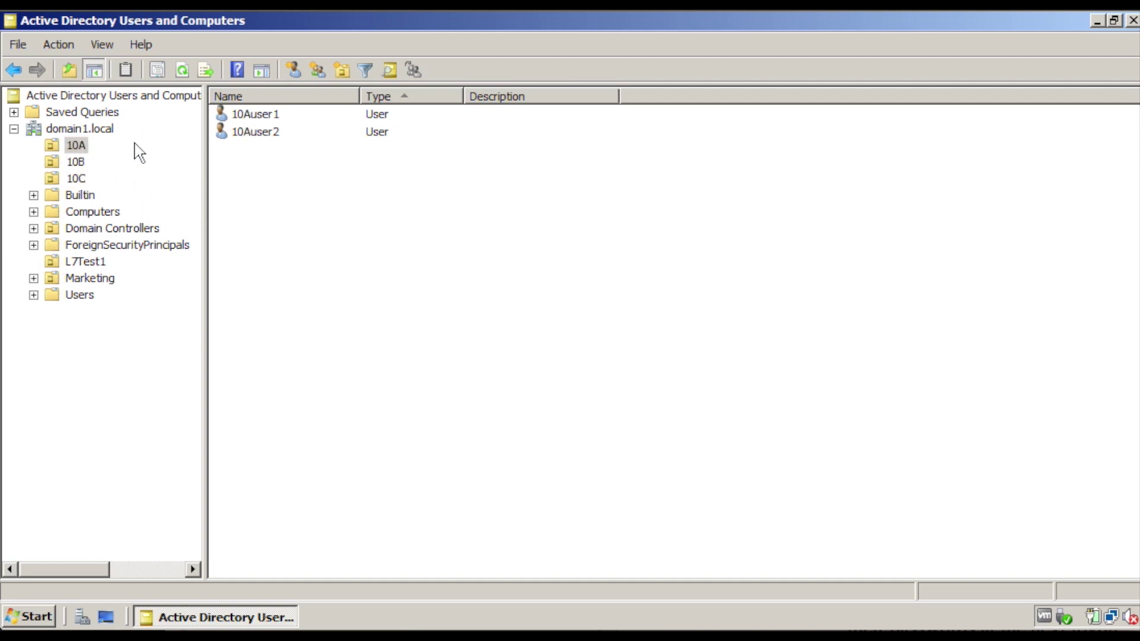
left_click(82, 167)
left_click(83, 179)
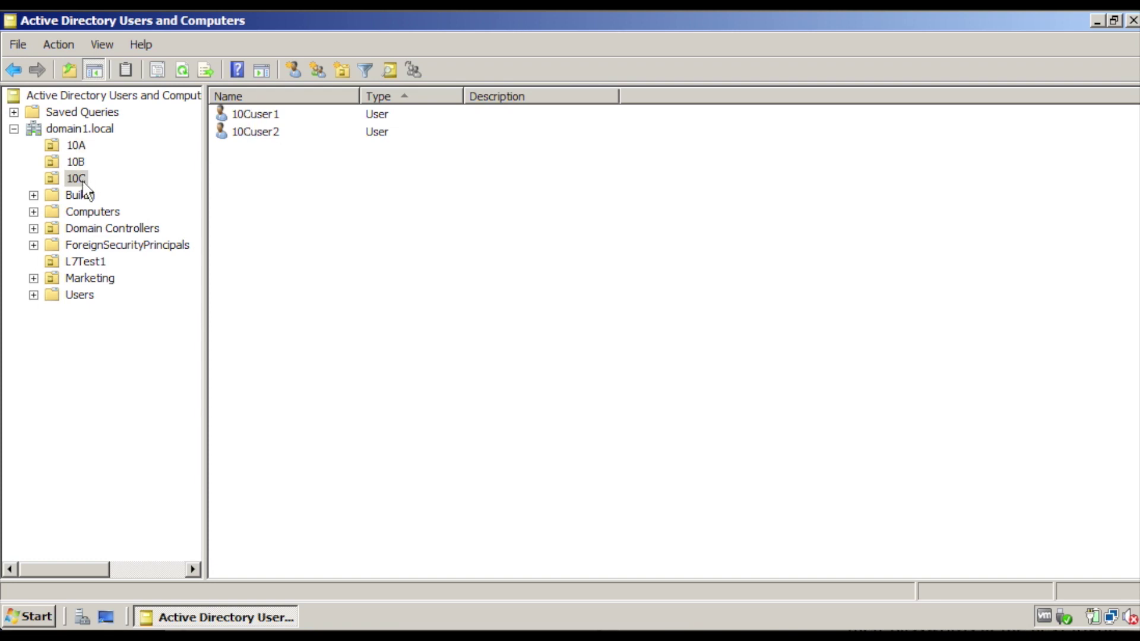
- Launch Group Policy Management and create a GPO named GPOA linked to OU 10A
left_click(28, 616)
left_click(326, 321)
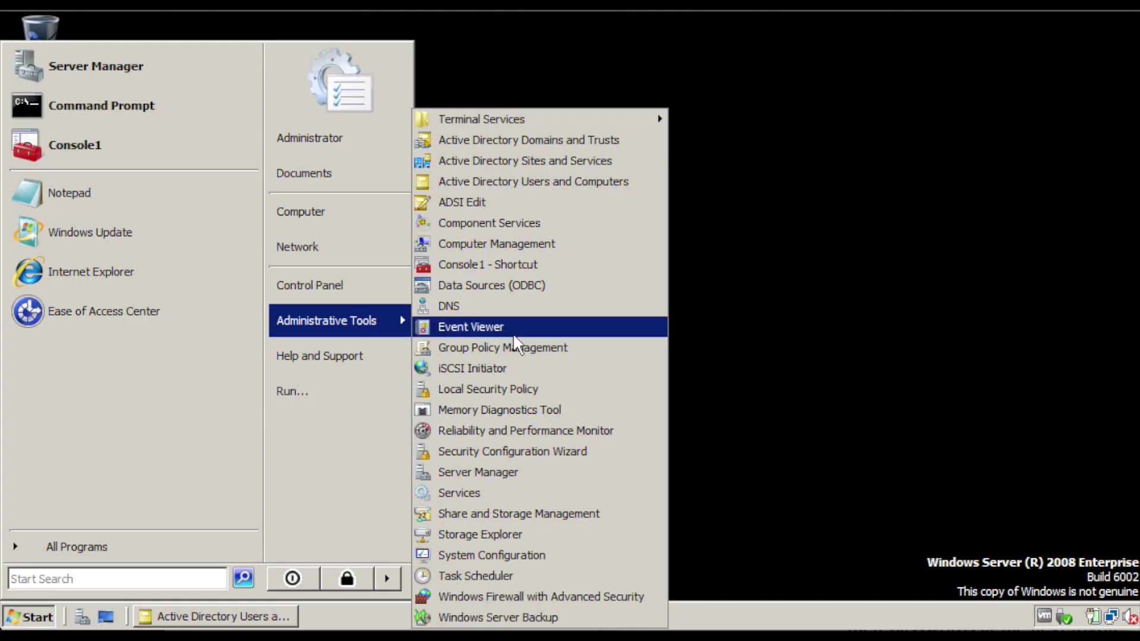
left_click(551, 344)
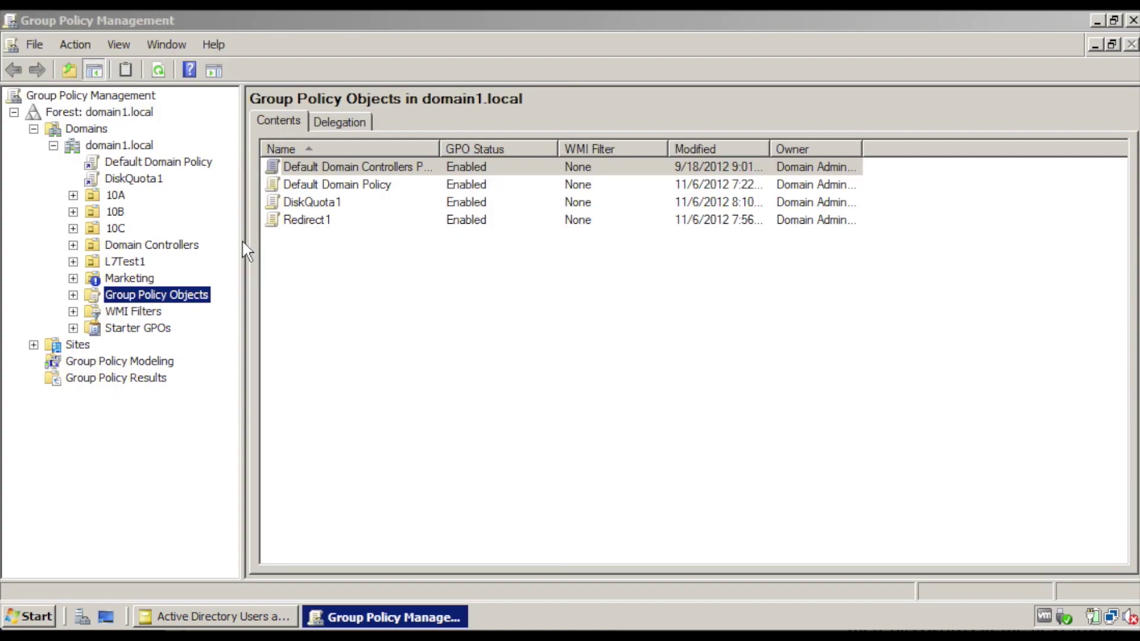
right_click(116, 198)
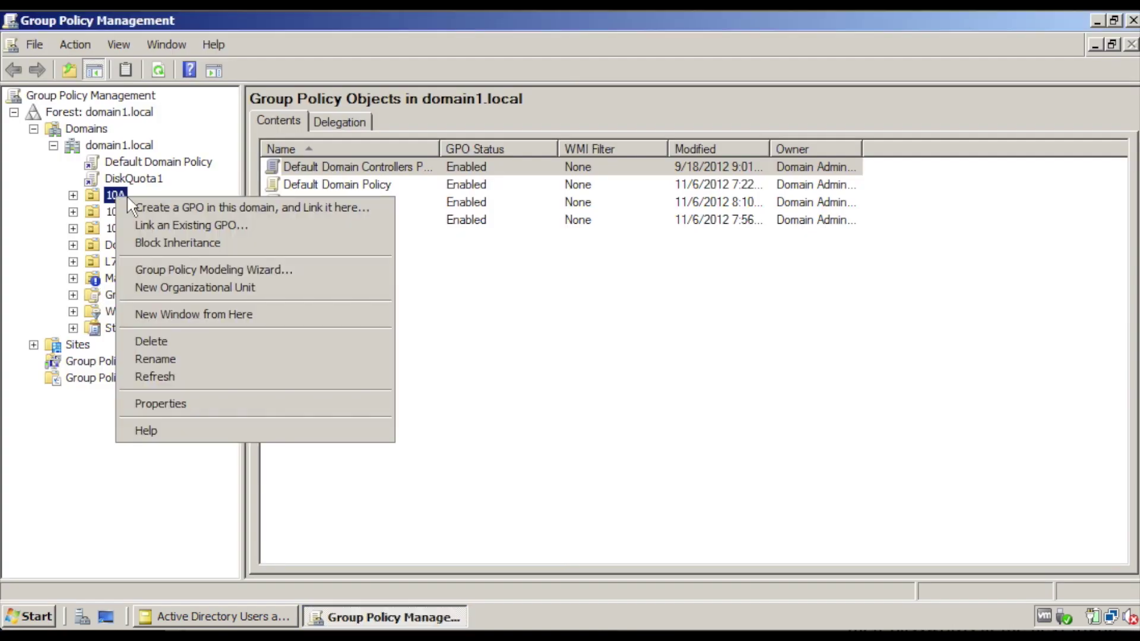
left_click(233, 205)
type("GPO")
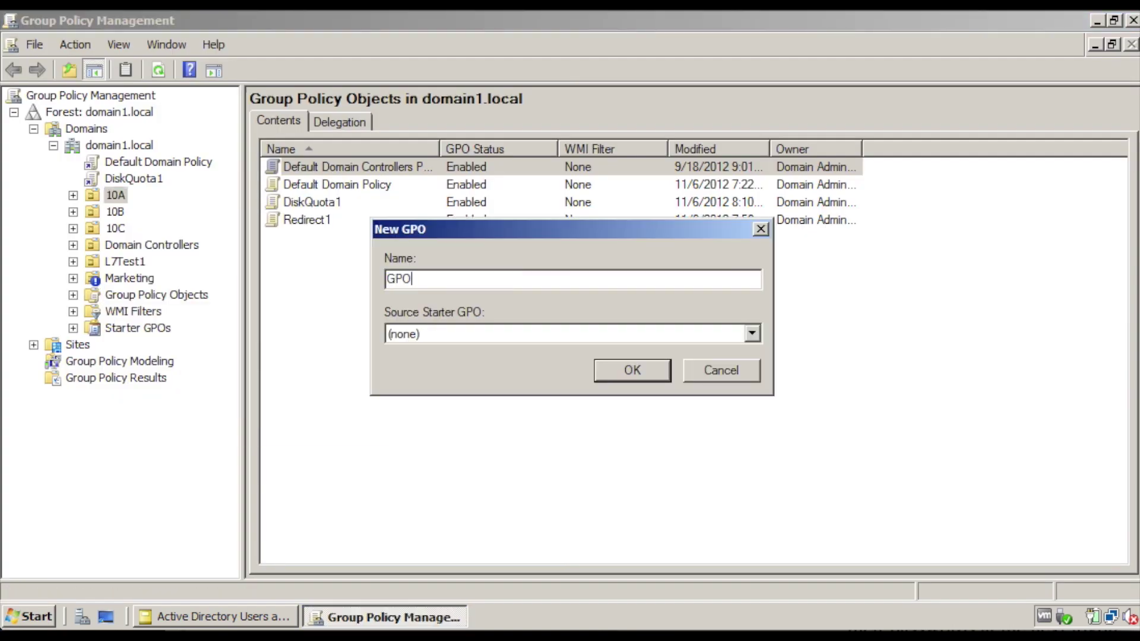
type("A")
left_click(631, 371)
- Enable GPOA's user Start Menu policy 'Remove Run menu from Start Menu' and close the editor
right_click(304, 221)
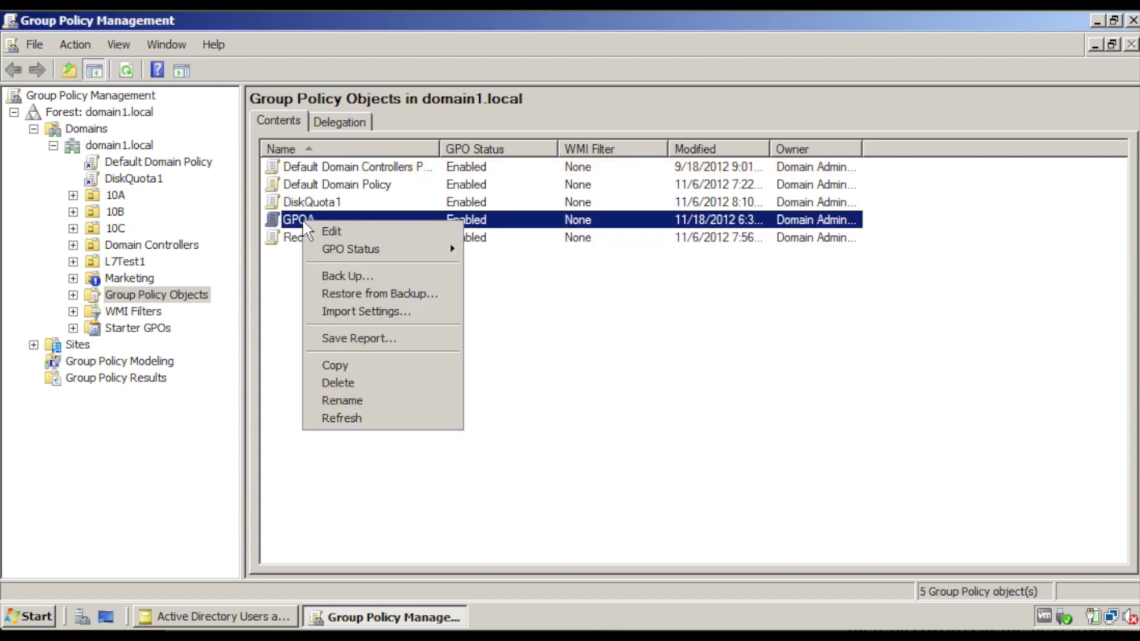
left_click(332, 232)
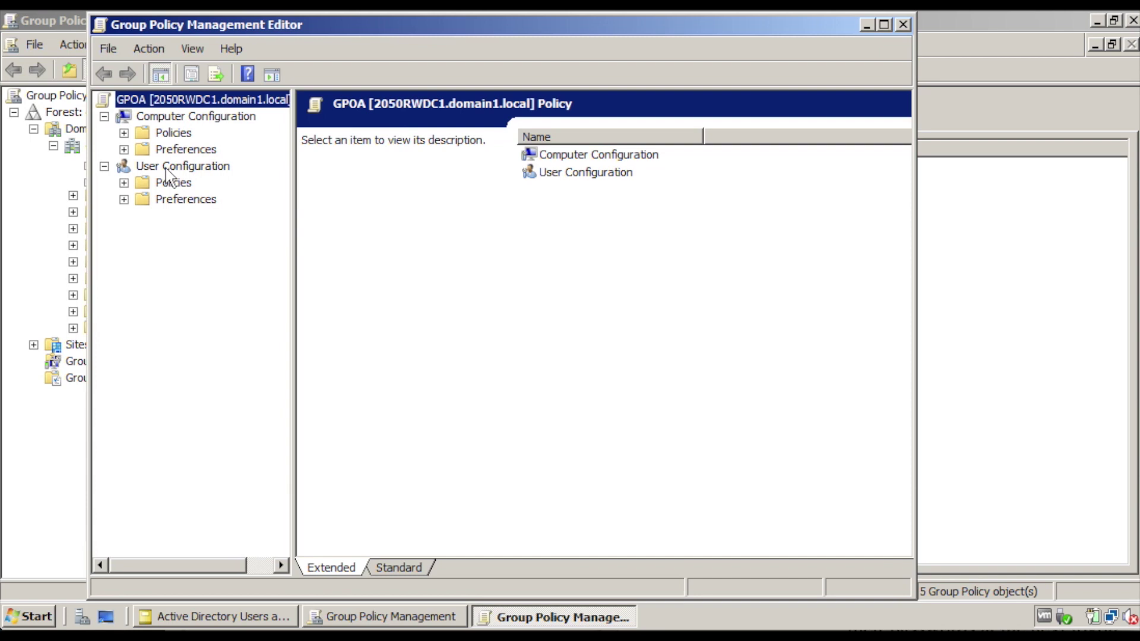
left_click(124, 182)
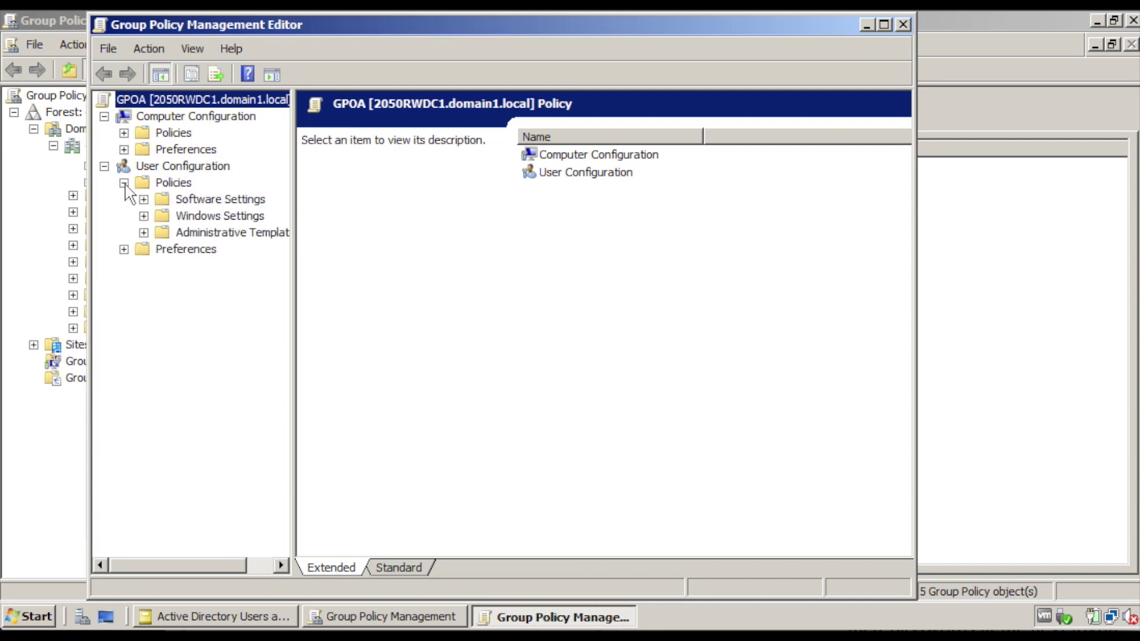
left_click(144, 233)
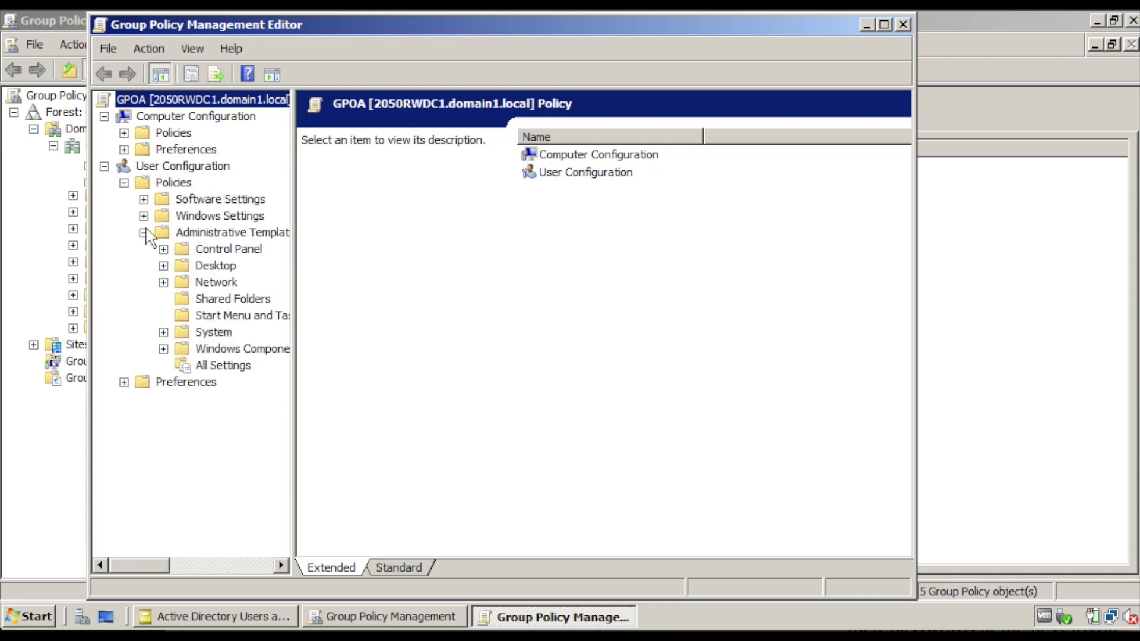
left_click(199, 316)
scroll(630, 409, "down", 4)
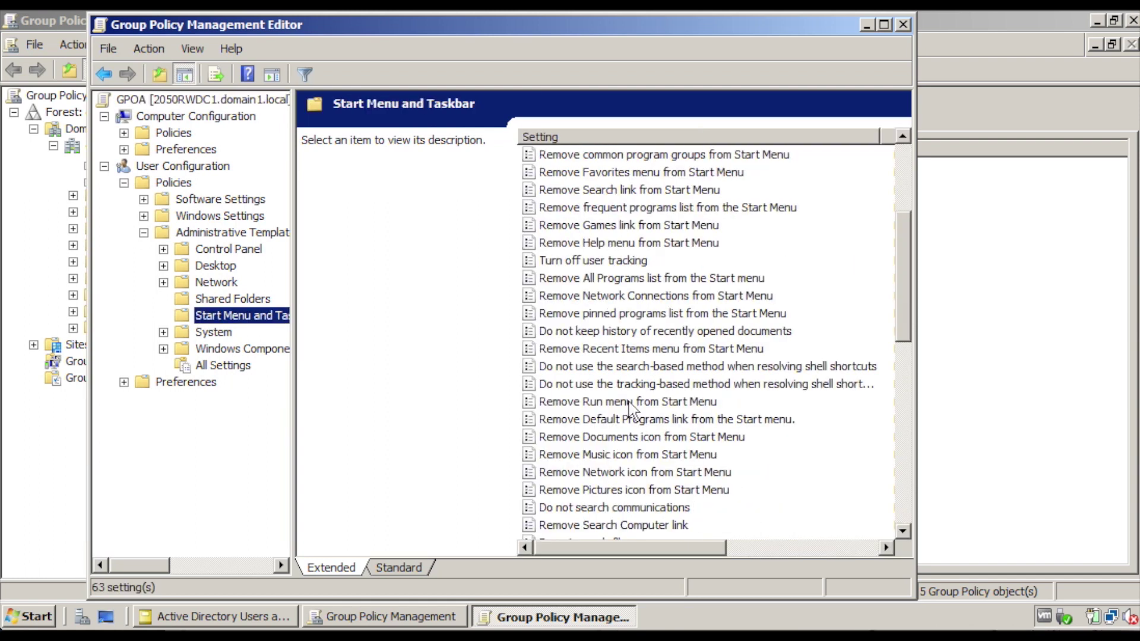
double_click(631, 406)
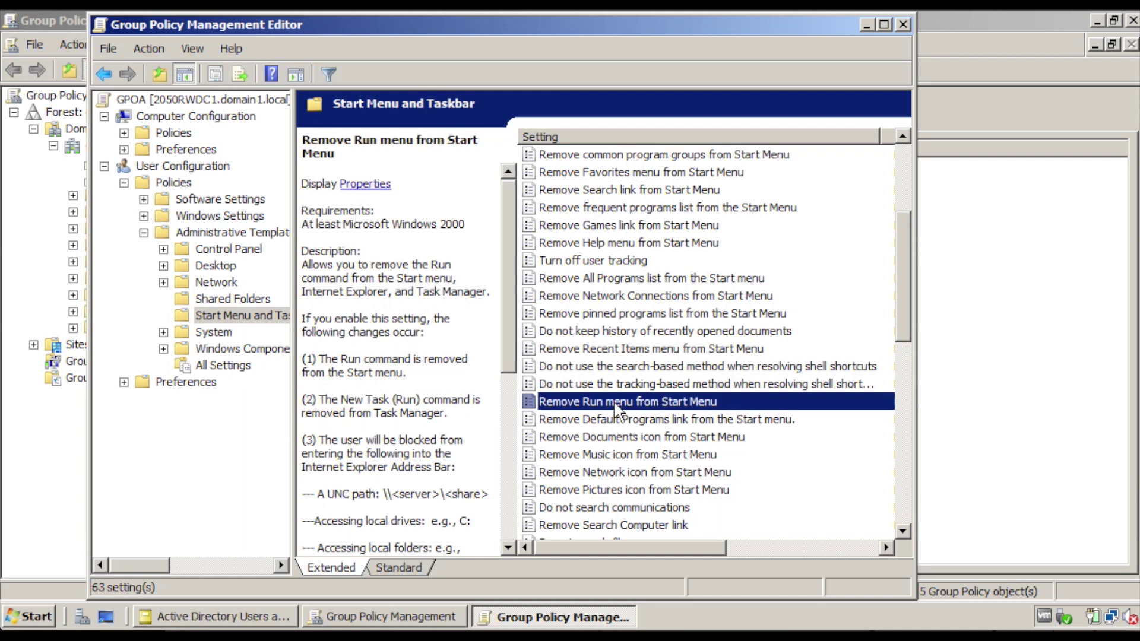
left_click(346, 211)
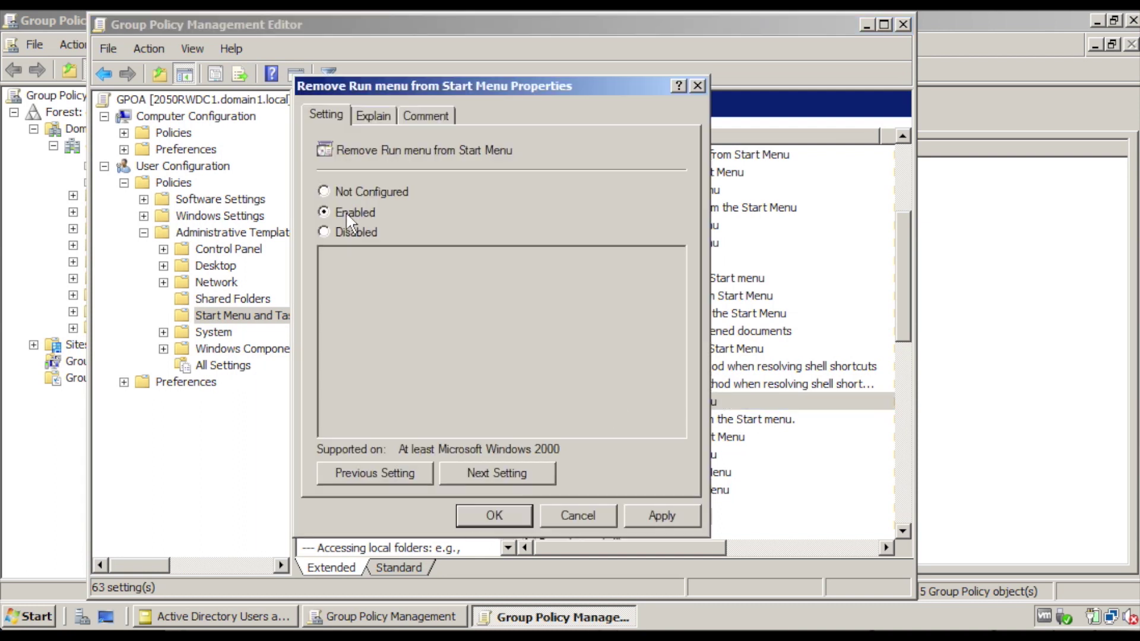
left_click(494, 515)
left_click(903, 25)
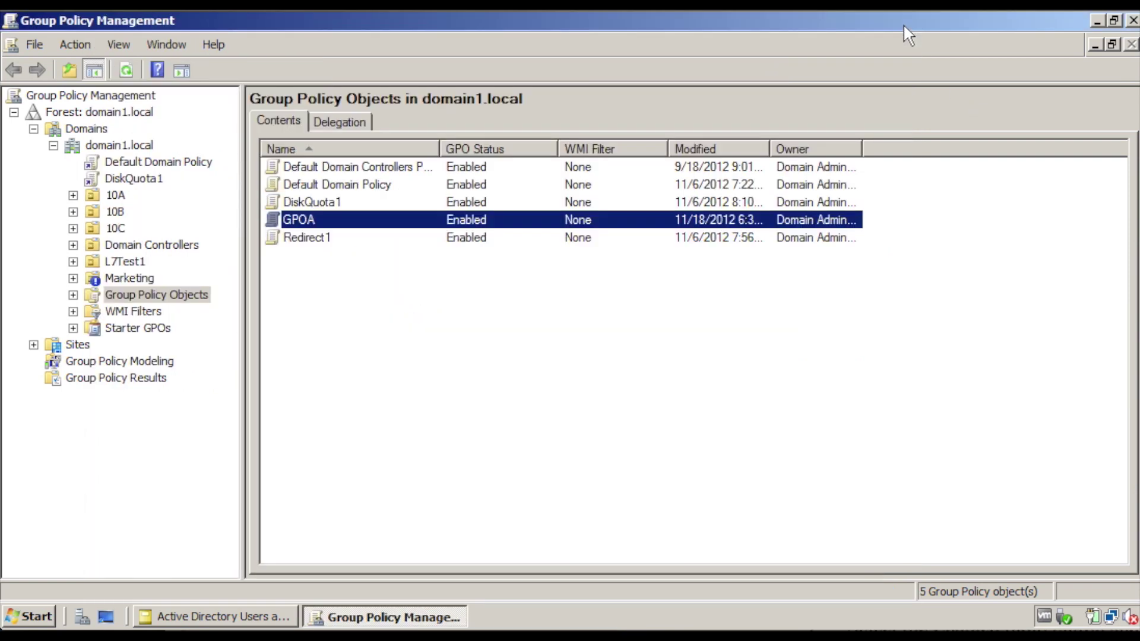
- Create a GPO named GPOB linked to OU 10B
right_click(119, 215)
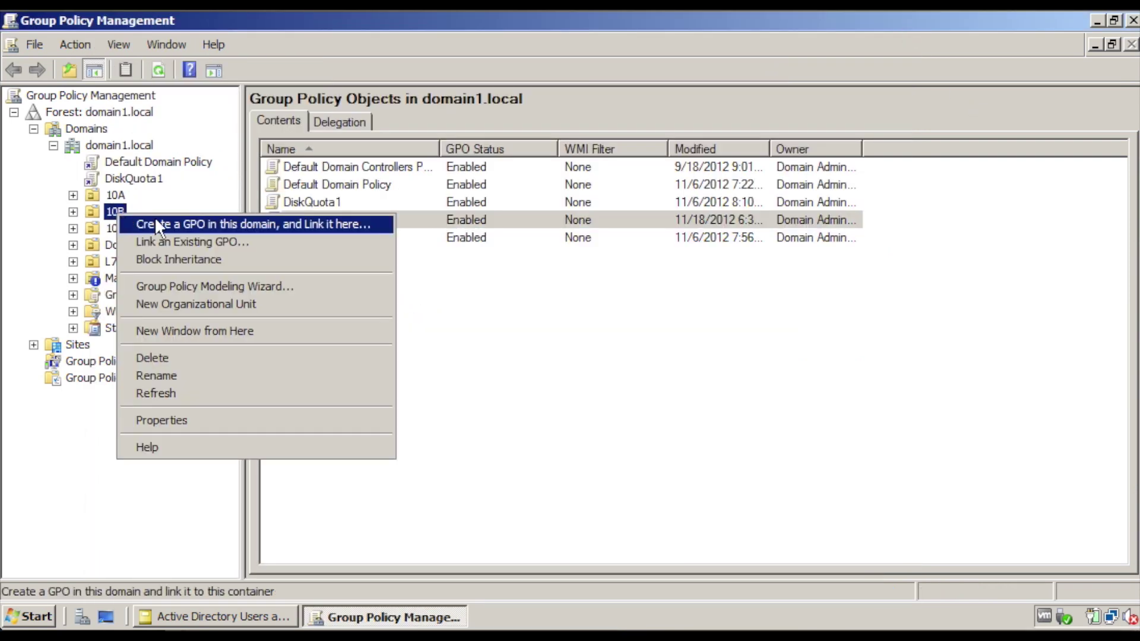
left_click(157, 224)
type("GPOB")
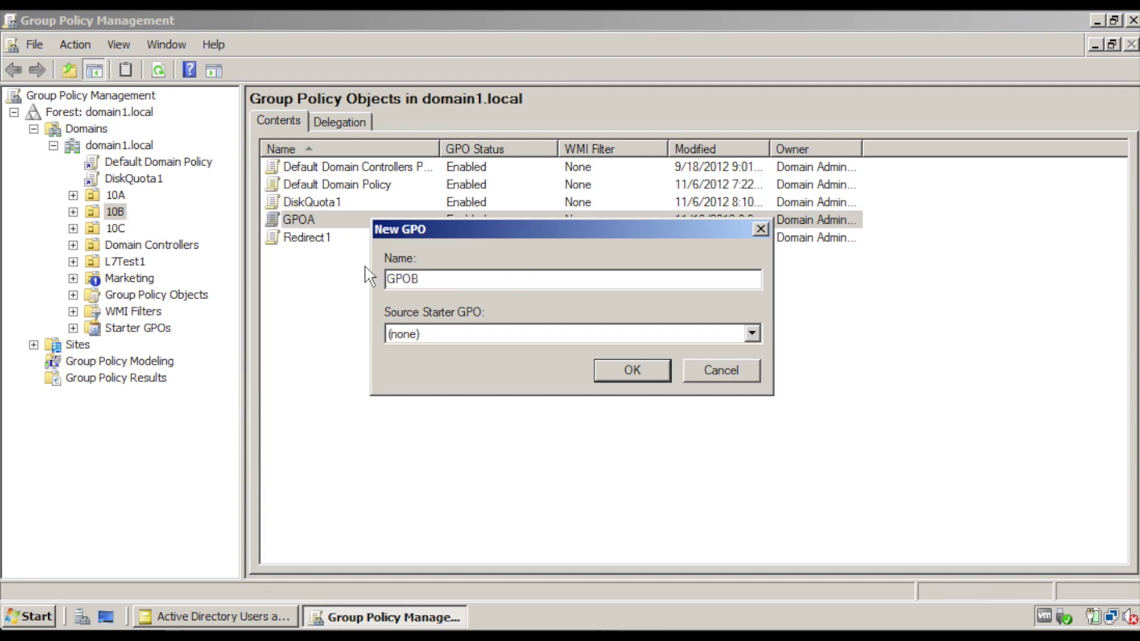
key("Return")
- Enable GPOB's user Start Menu policy 'Remove Help menu from Start Menu' and close the editor
right_click(313, 238)
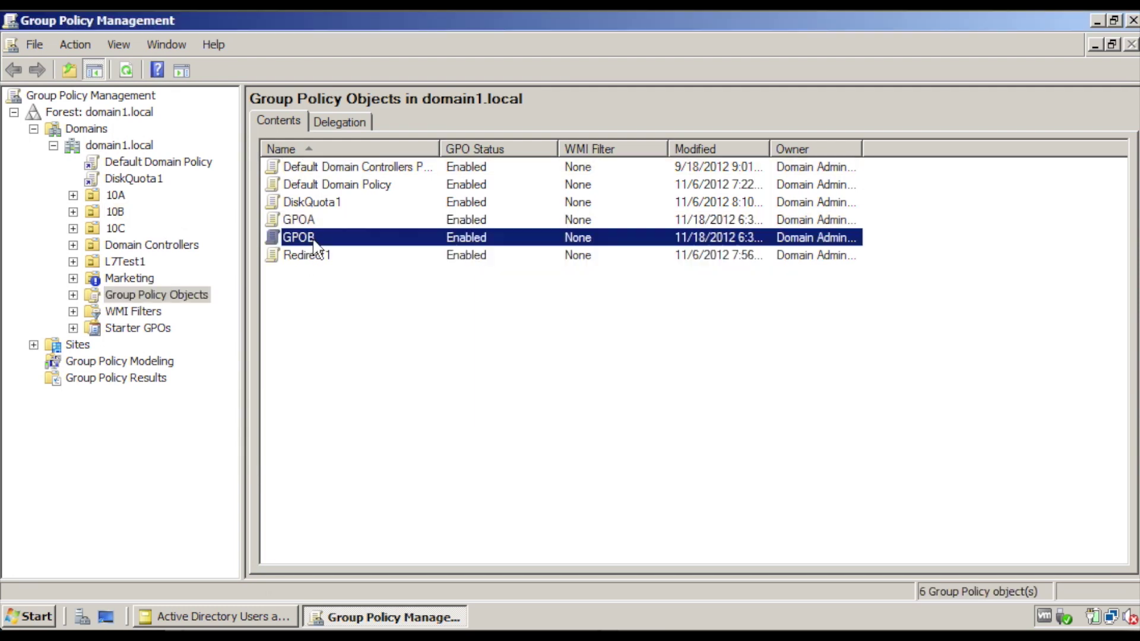
left_click(344, 249)
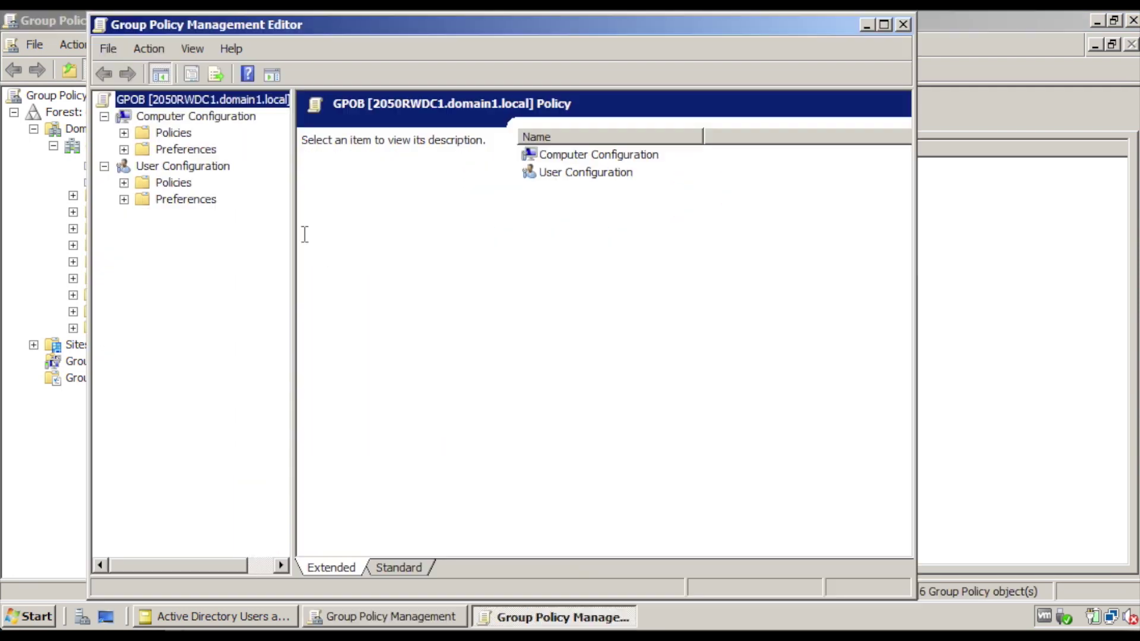
left_click(124, 183)
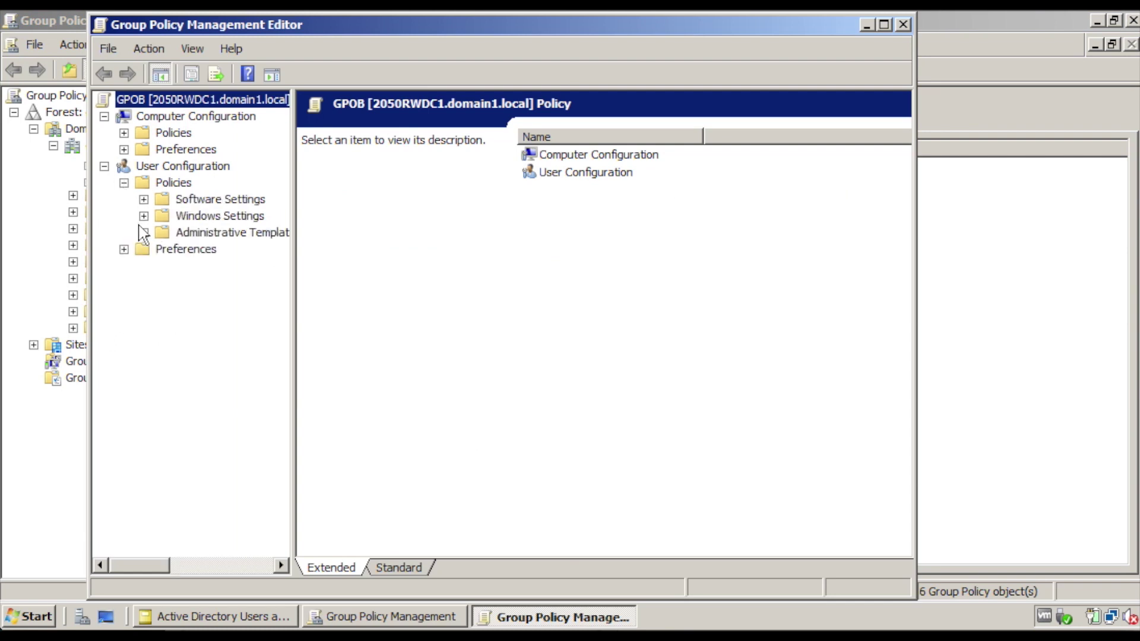
left_click(144, 233)
left_click(226, 317)
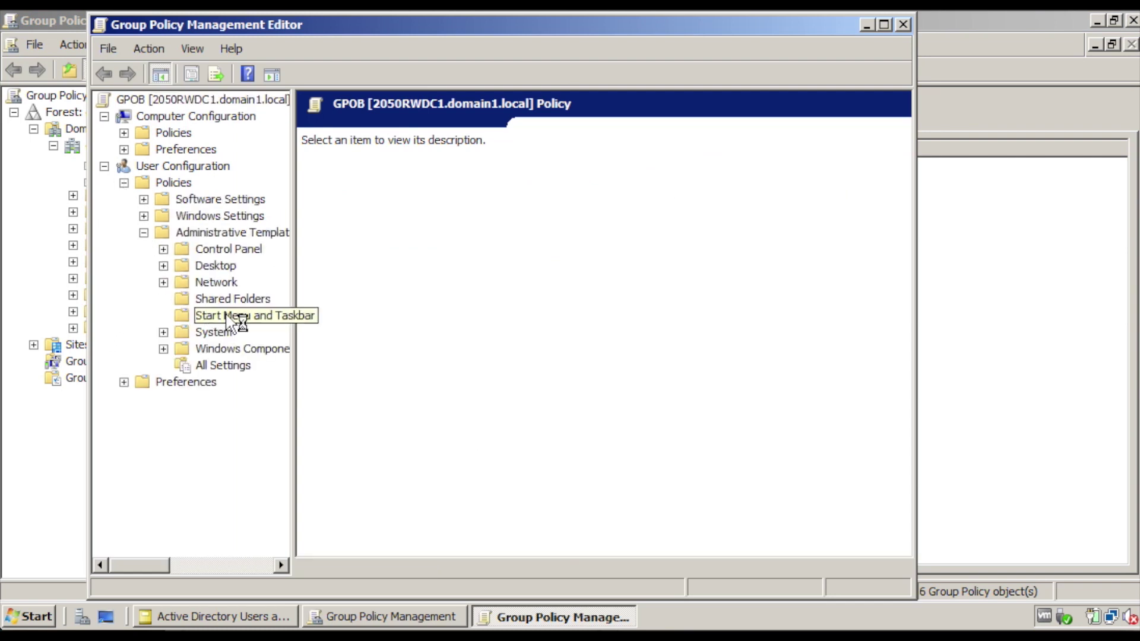
scroll(618, 428, "down", 1)
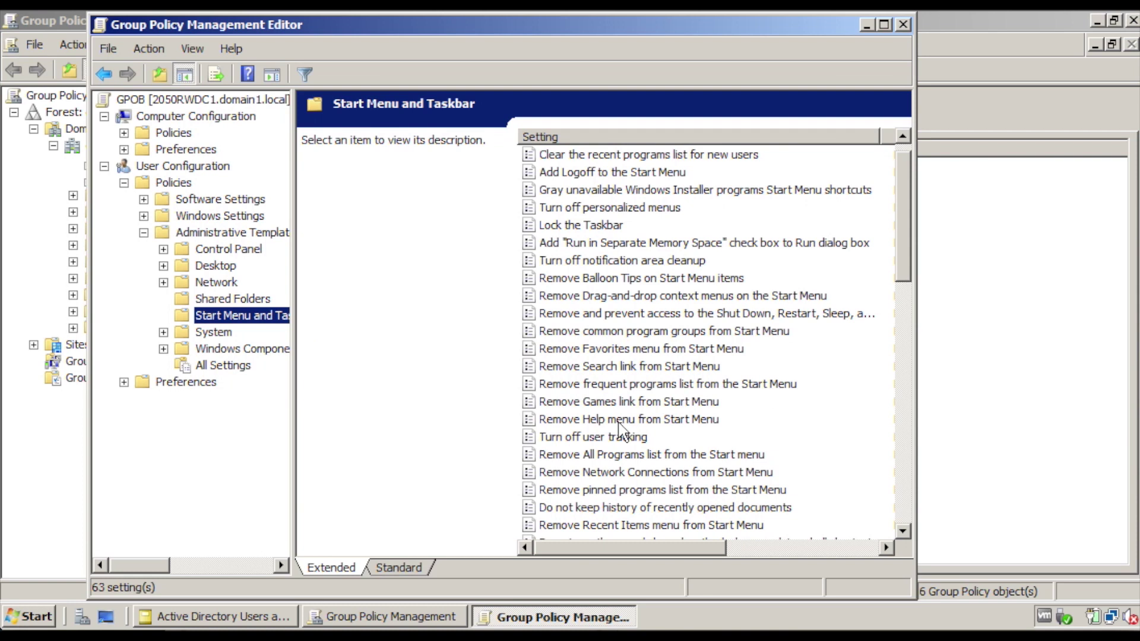
double_click(656, 420)
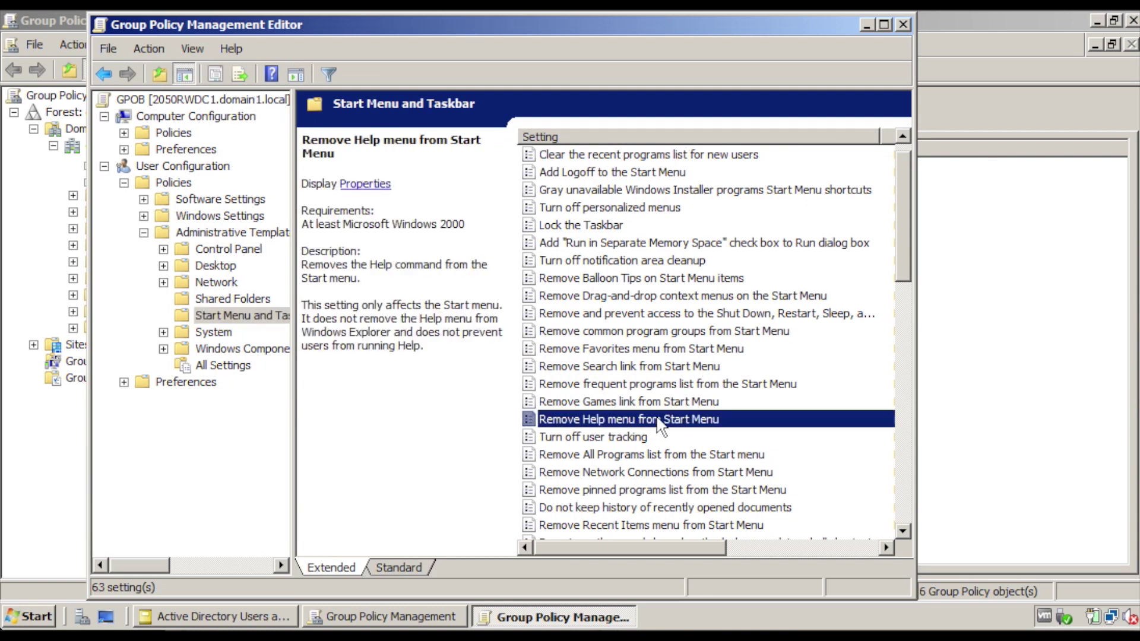
left_click(350, 212)
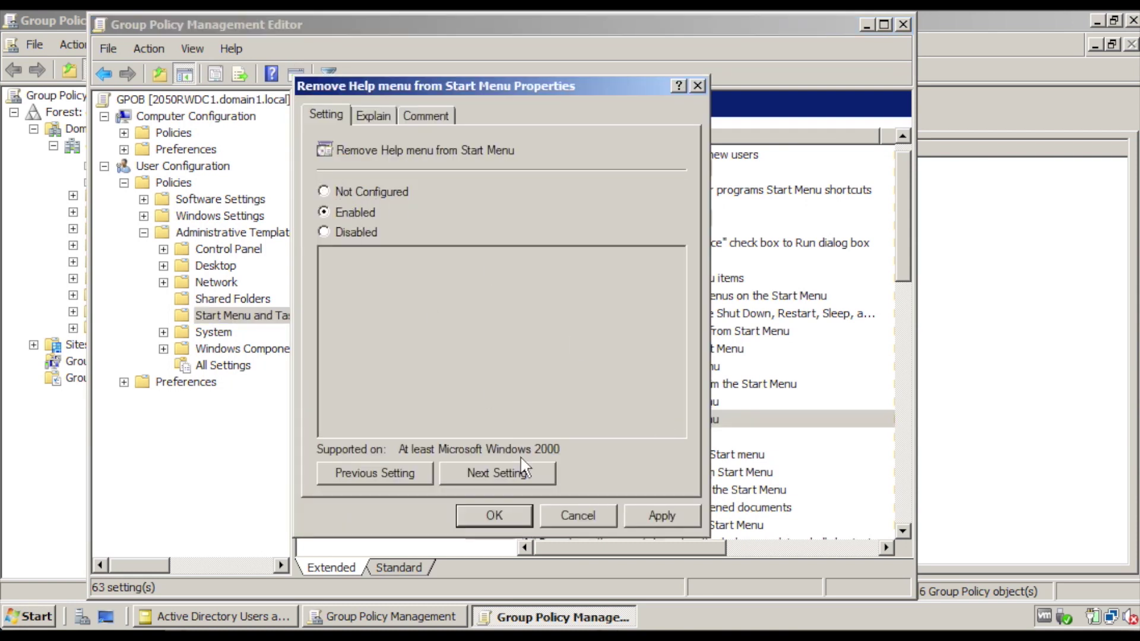
left_click(501, 514)
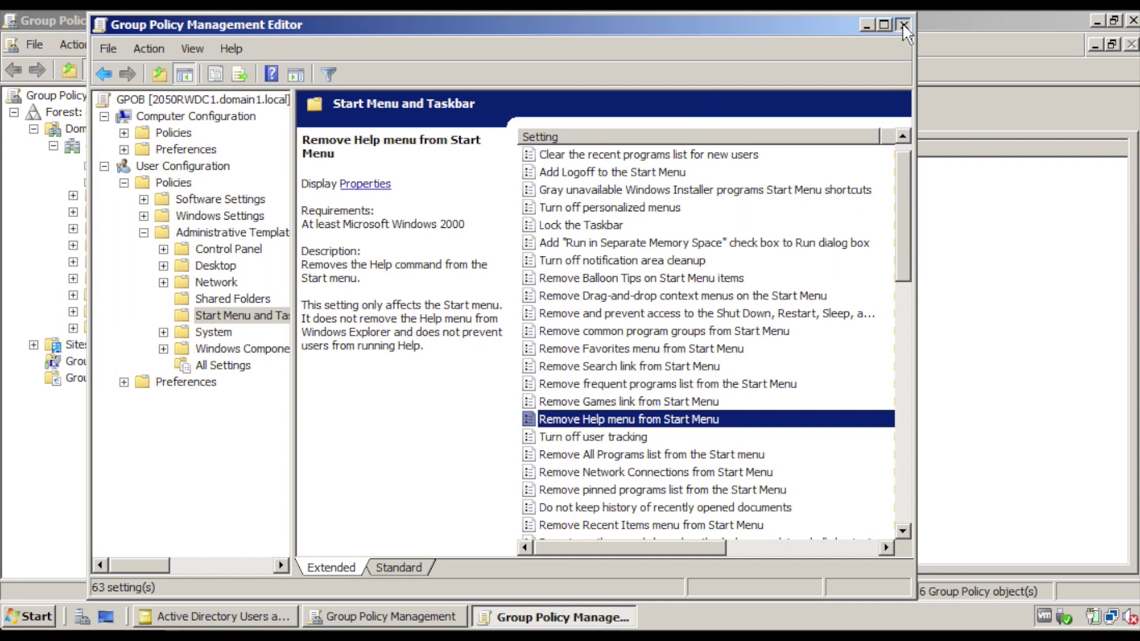
left_click(902, 24)
- Create a GPO named GPOC linked to OU 10C
right_click(114, 230)
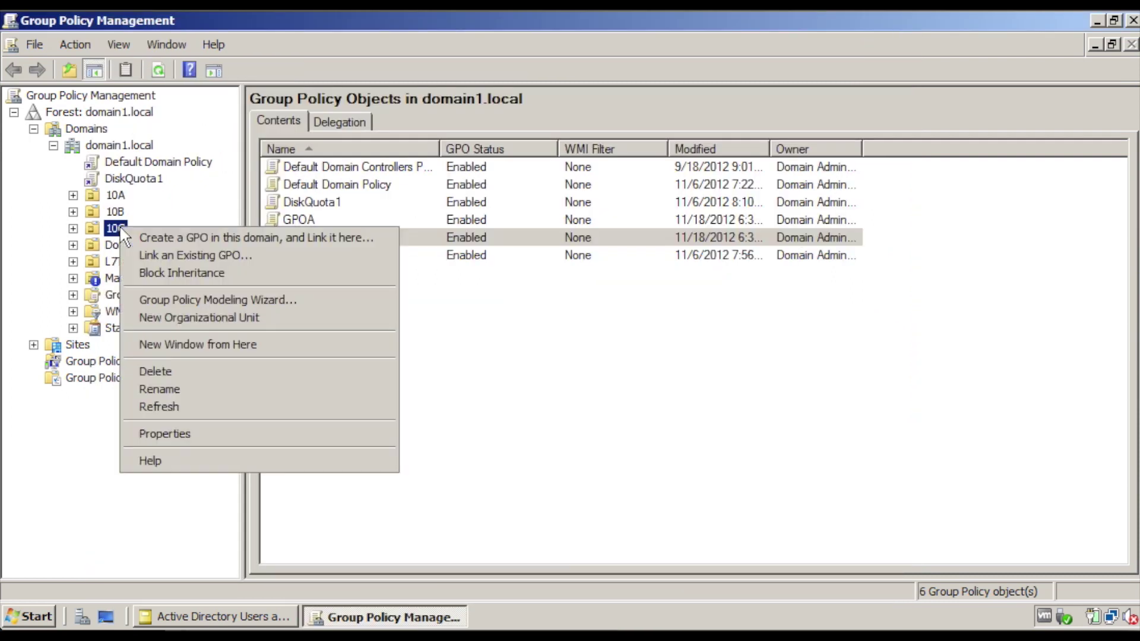
left_click(151, 237)
type("GPO")
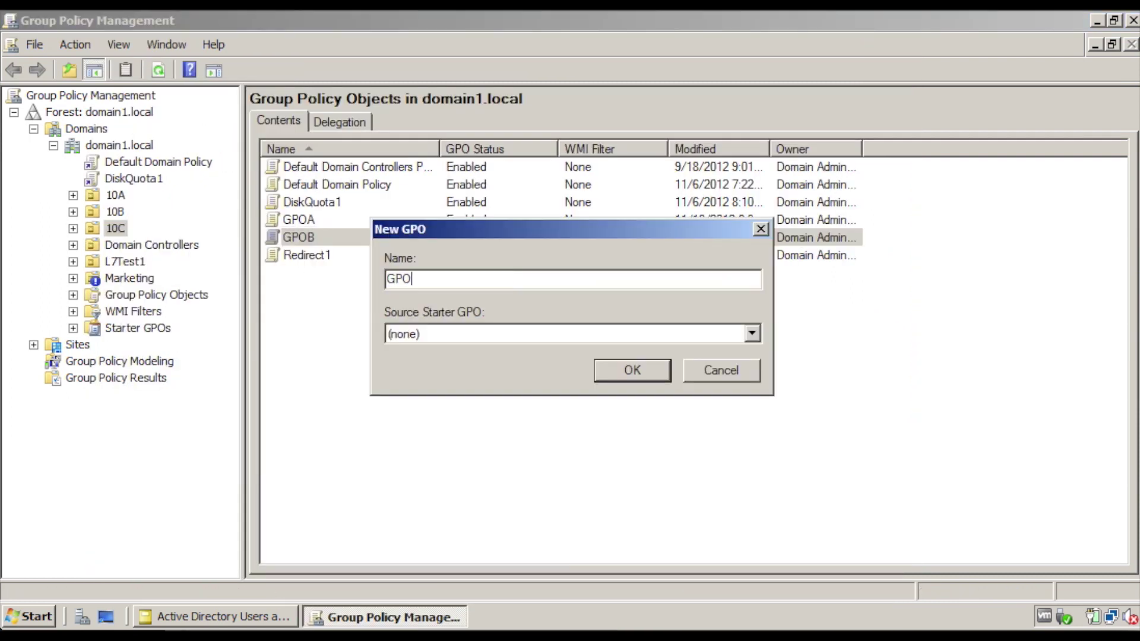
type("C")
key("Return")
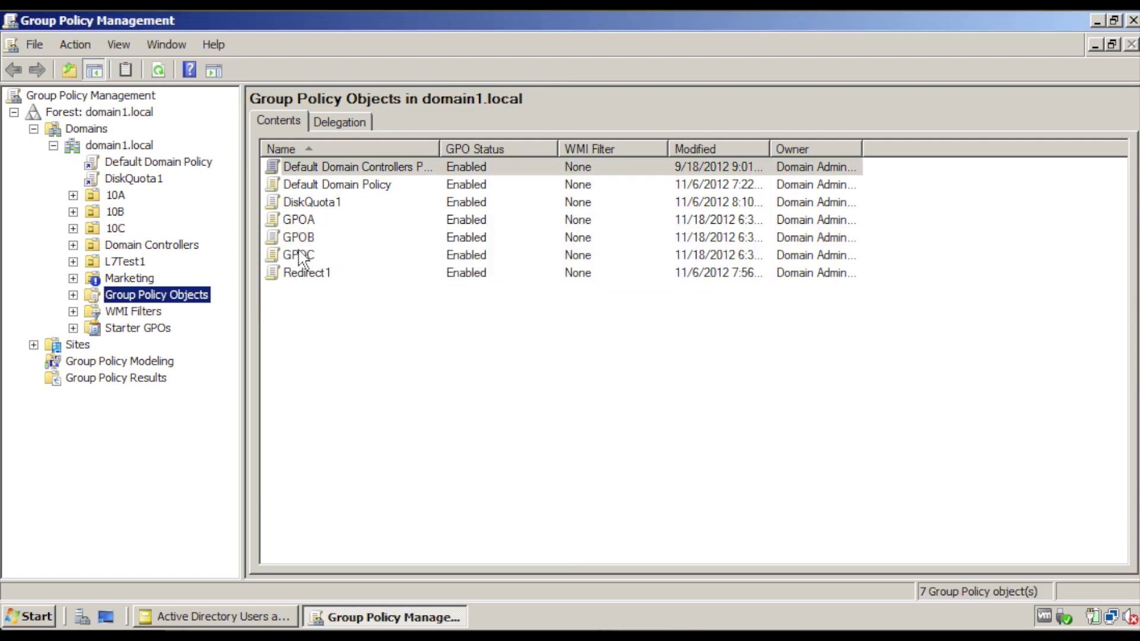
- Enable GPOC's 'Remove Search link from Start Menu' policy, then close the editor and console
left_click(299, 255)
right_click(300, 255)
left_click(330, 260)
left_click(155, 184)
left_click(125, 183)
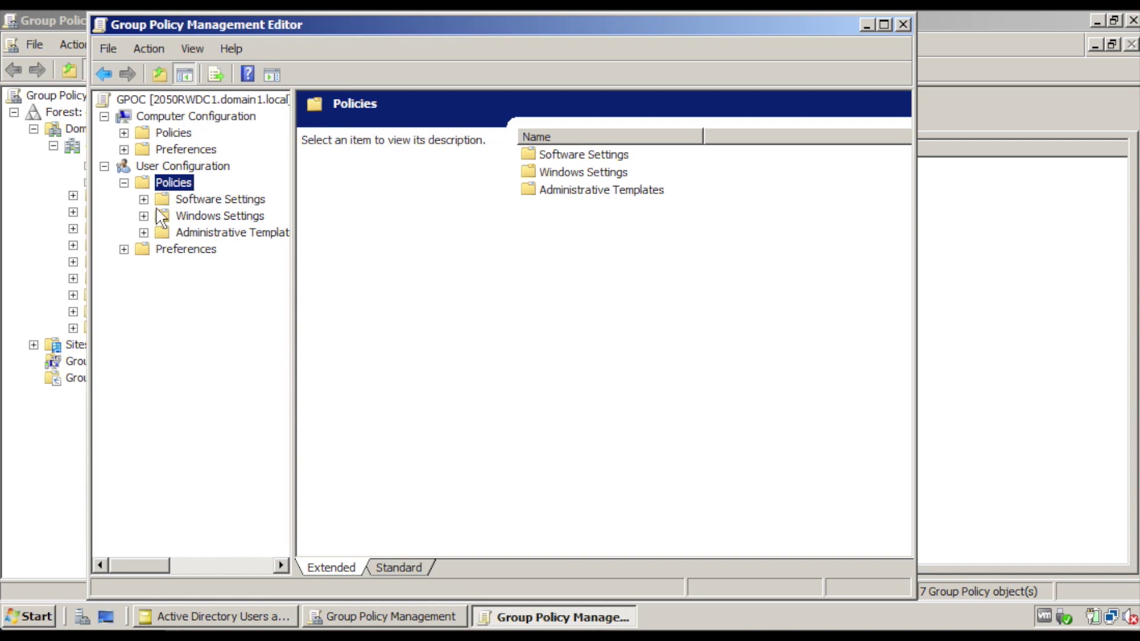
left_click(144, 232)
left_click(202, 316)
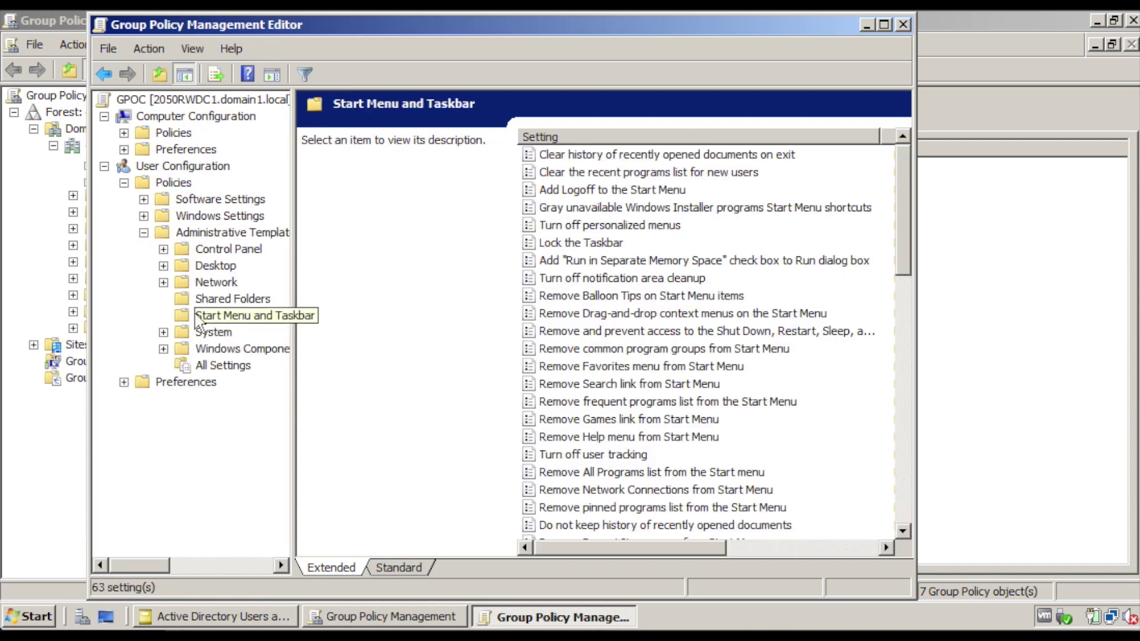
scroll(744, 453, "down", 1)
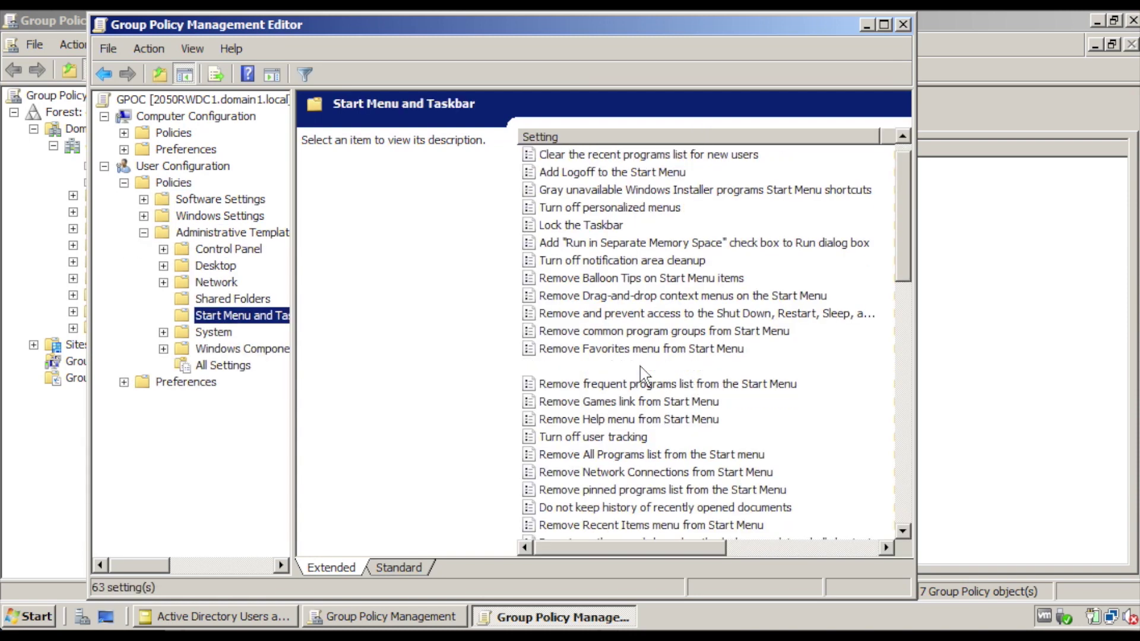
left_click(640, 369)
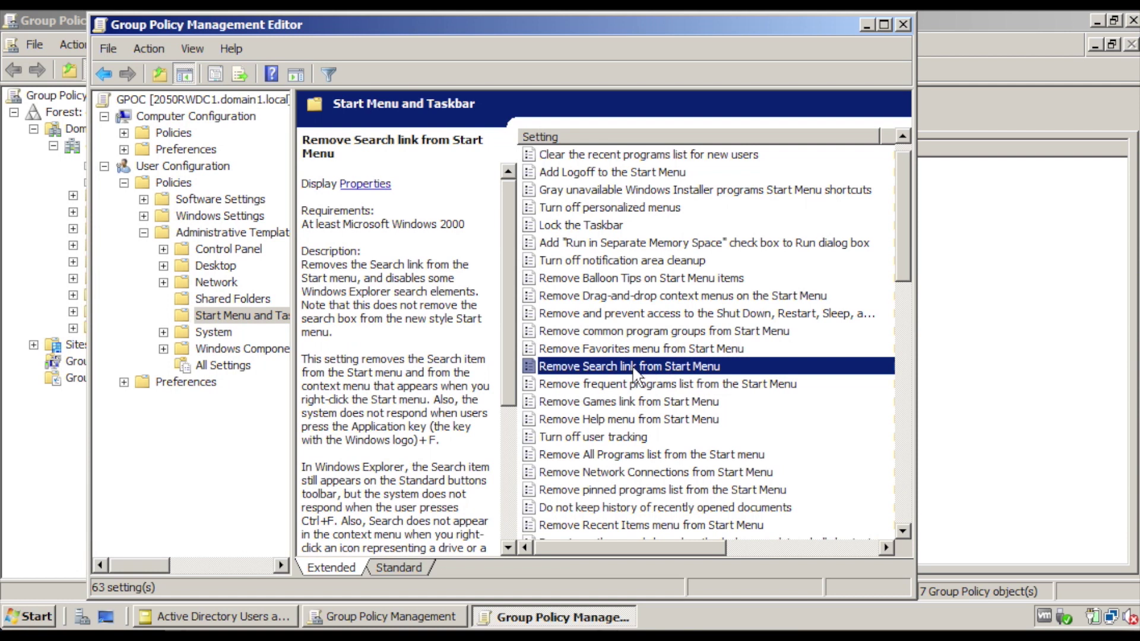
double_click(637, 373)
left_click(325, 213)
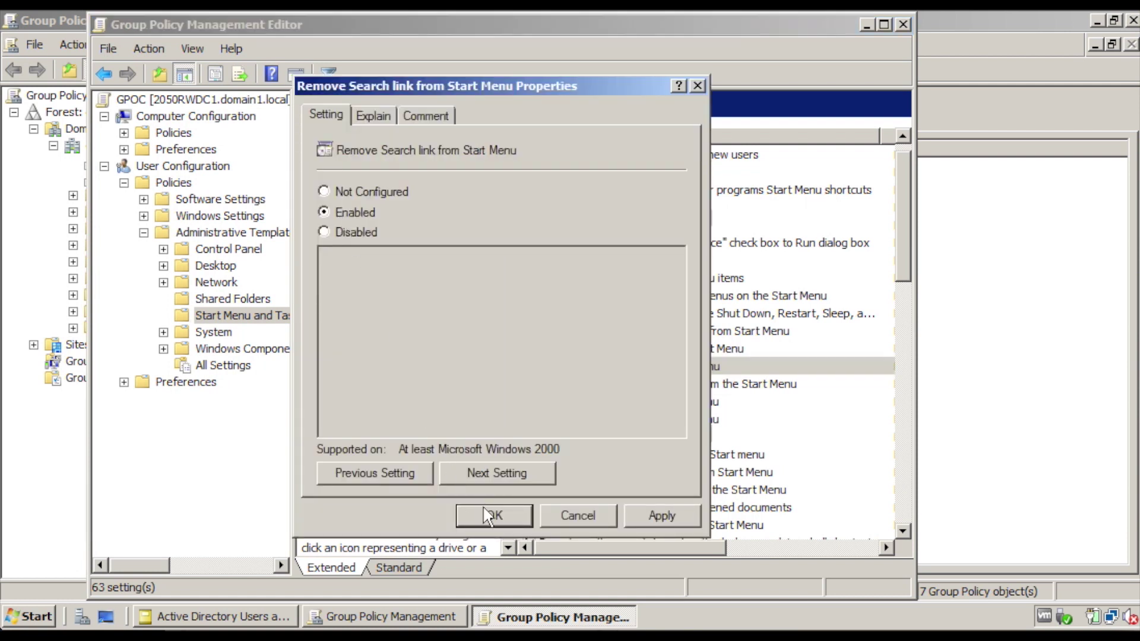
left_click(490, 516)
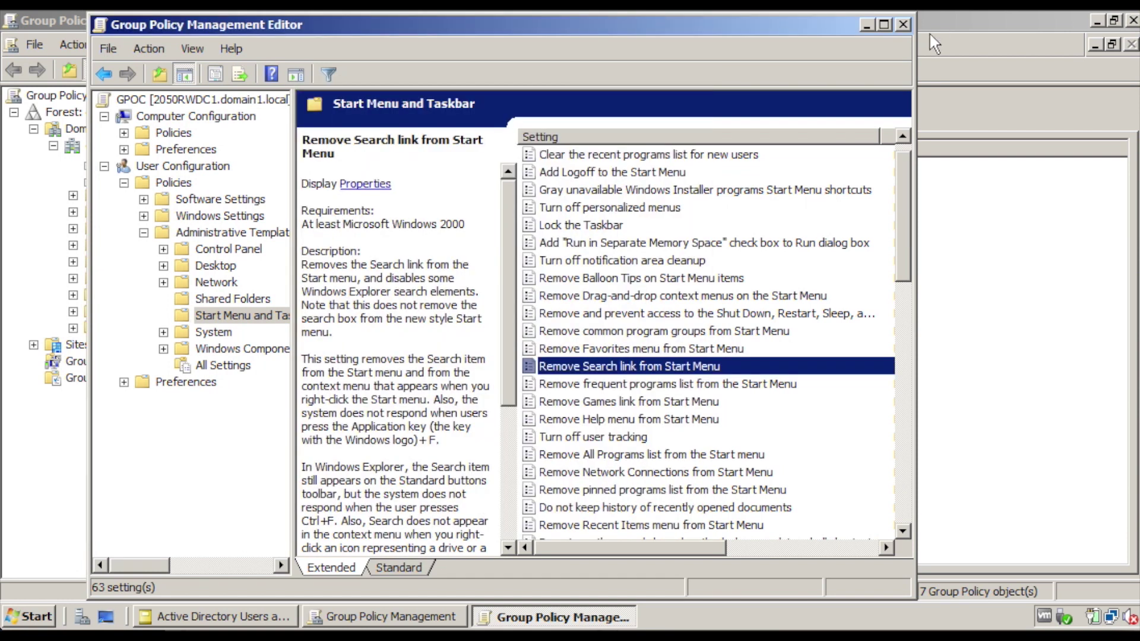
left_click(904, 25)
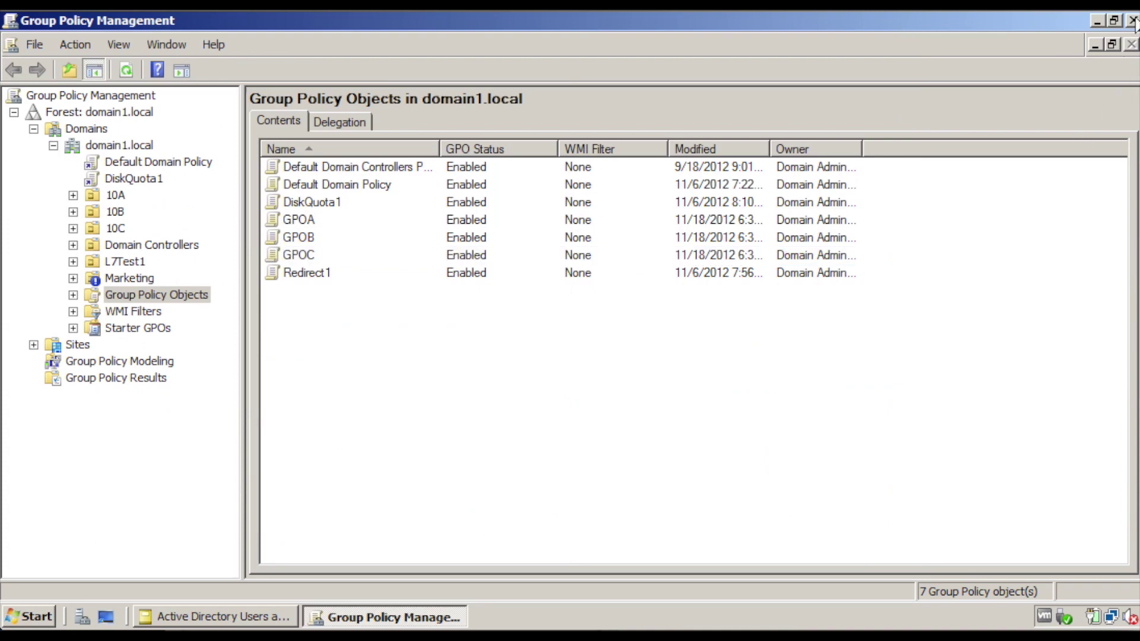
left_click(1133, 20)
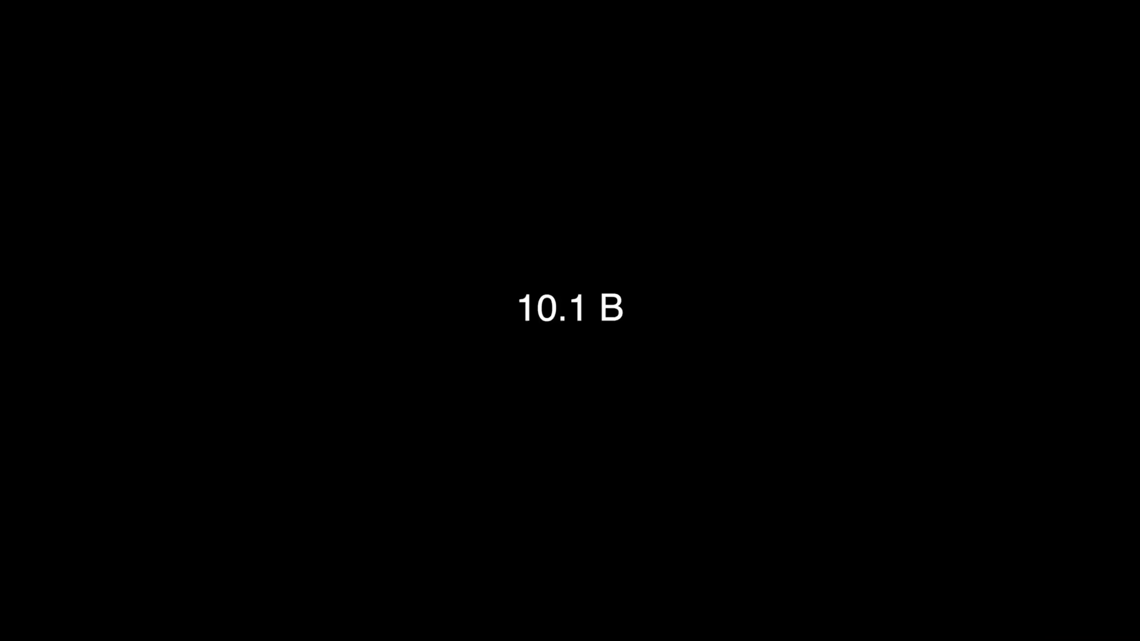
- Open Command Prompt, run gpupdate /force, and answer y to the restart prompt
left_click(29, 616)
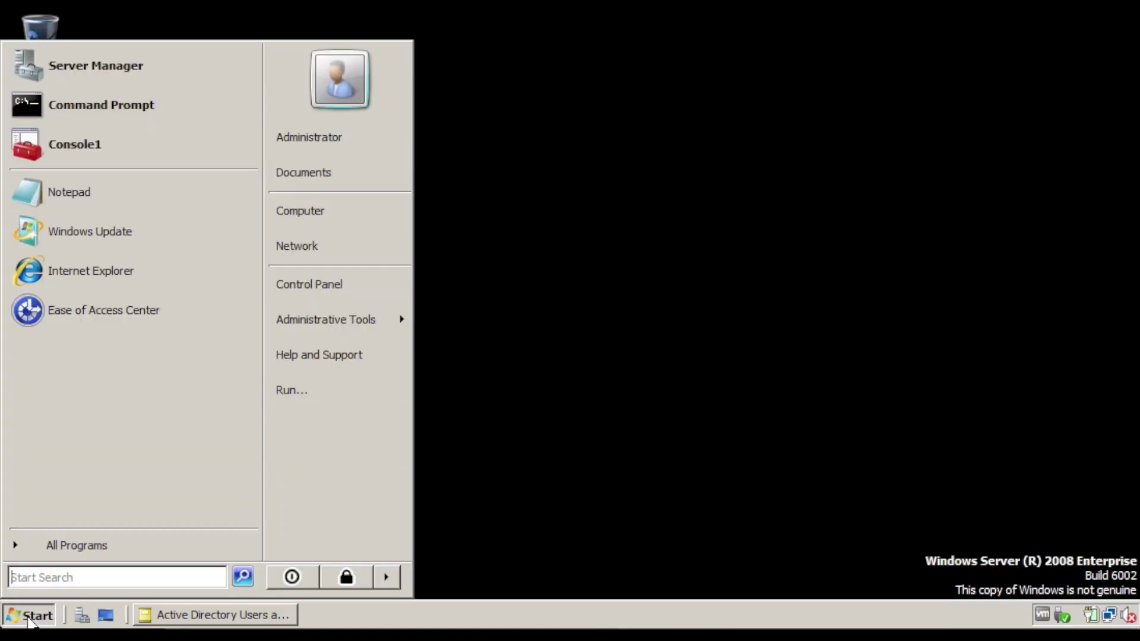
type("cmd")
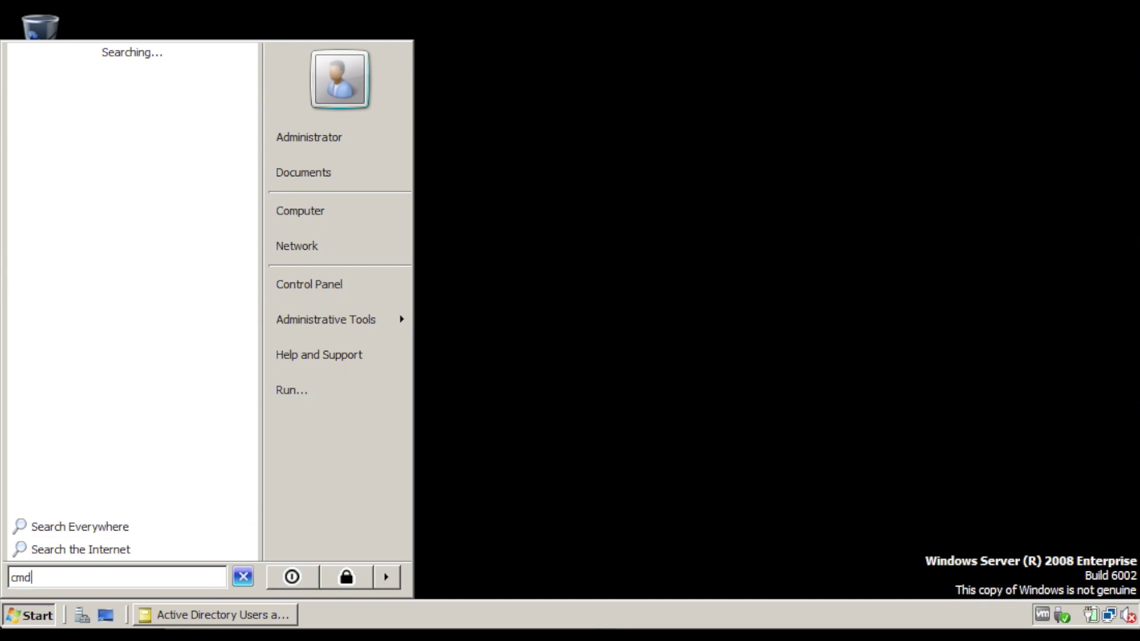
key("Return")
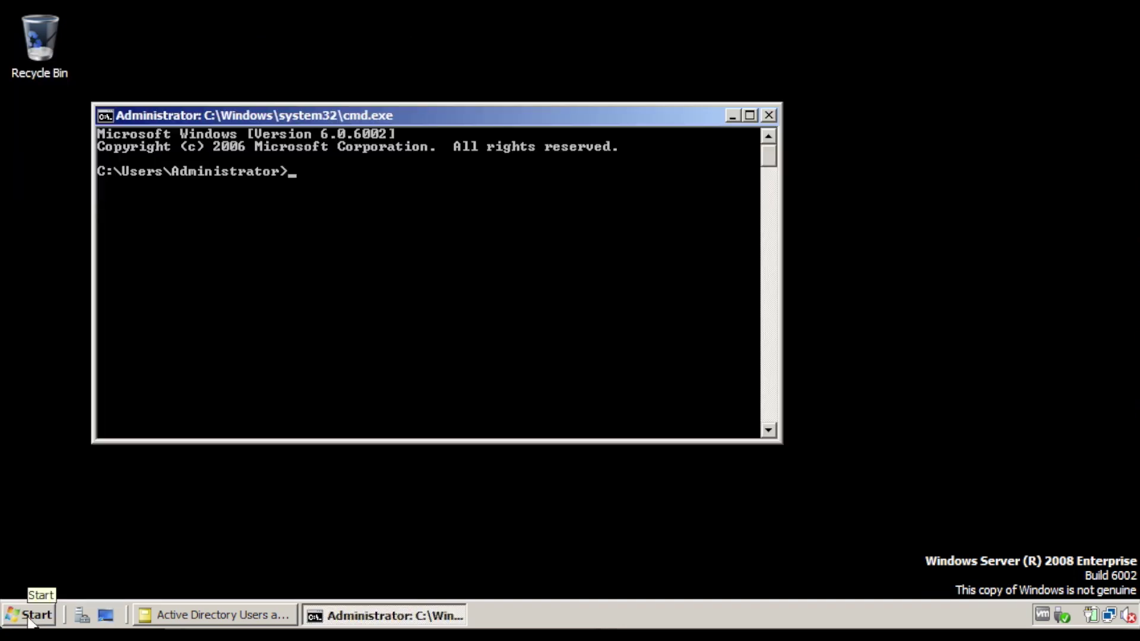
type("gpupdate /force")
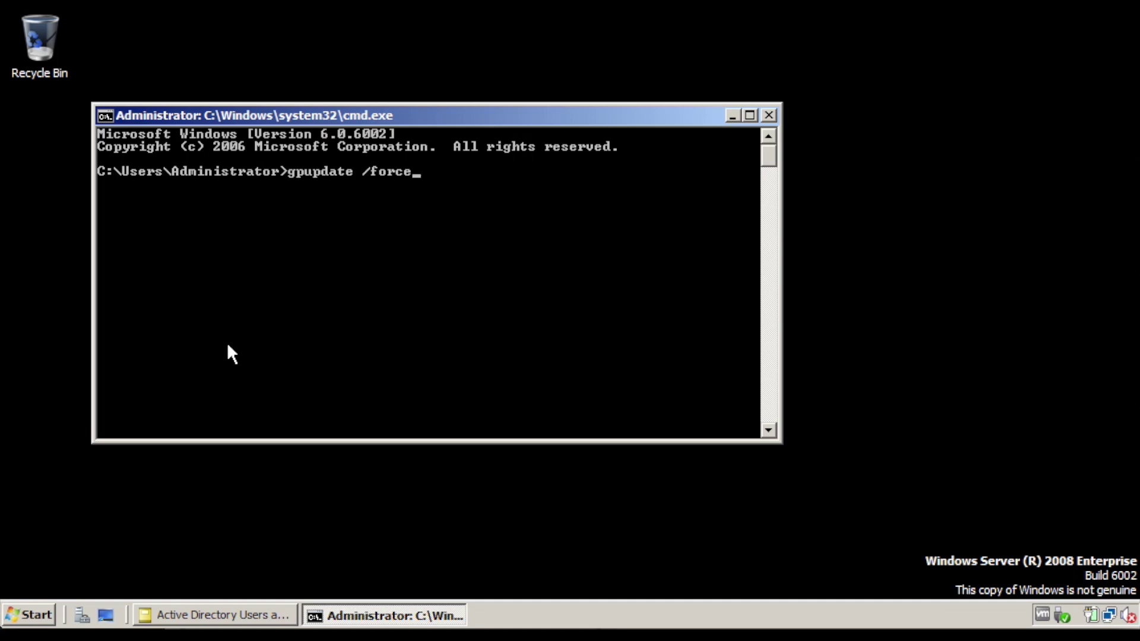
key("Return")
type("y")
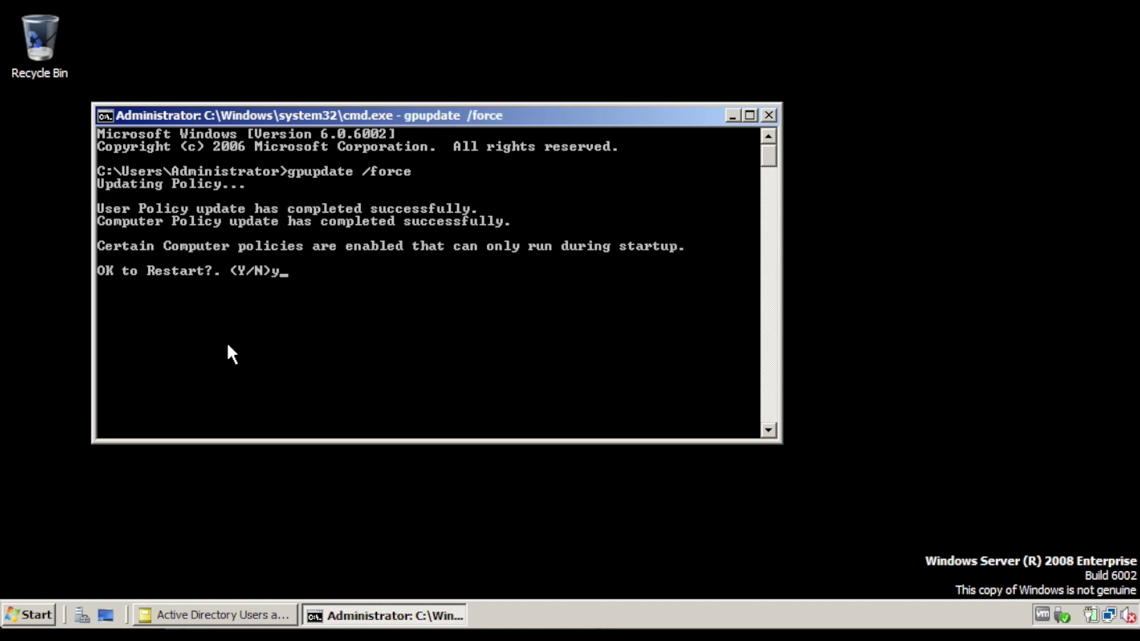
key("Return")
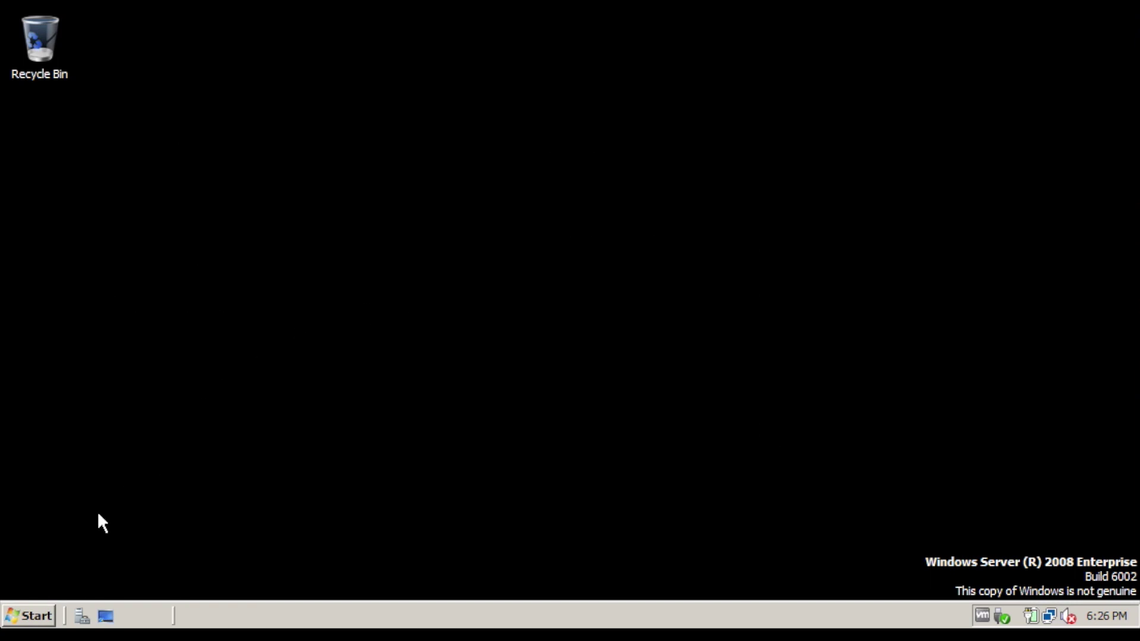
- Open Command Prompt from the Start menu and run gpresult /r
left_click(40, 617)
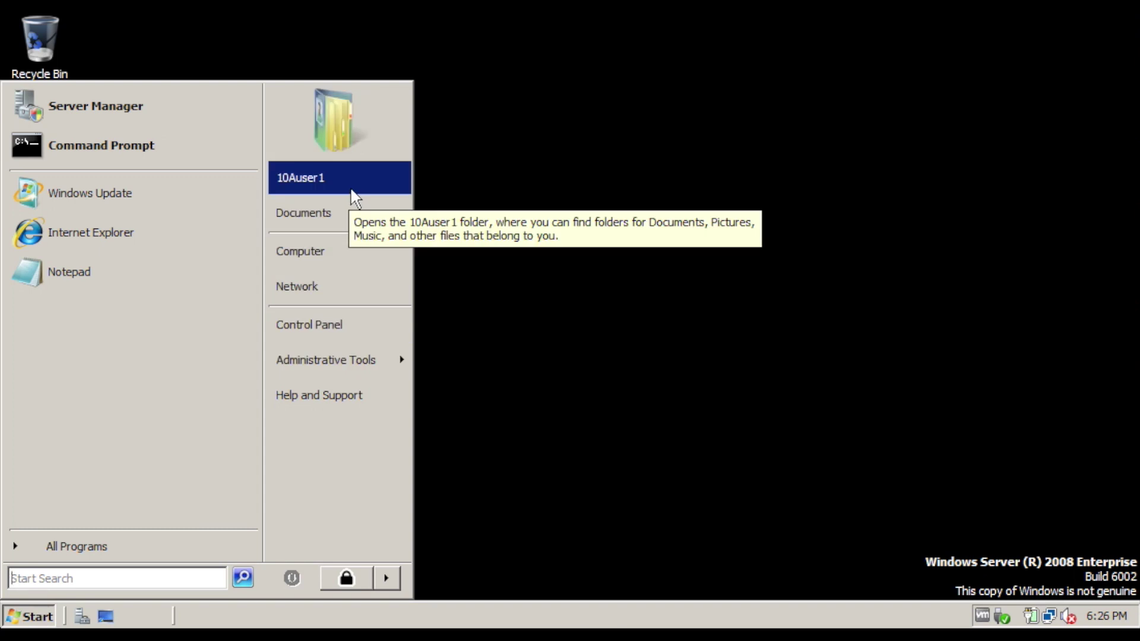
left_click(33, 618)
left_click(33, 618)
left_click(91, 157)
type("gpresult /r")
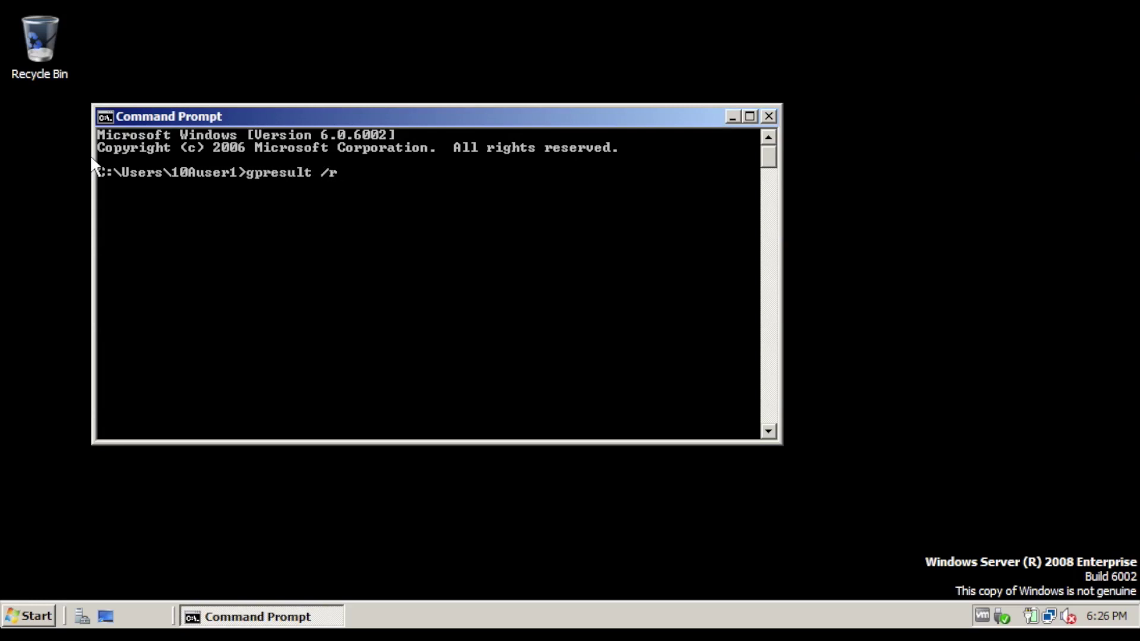
key("Return")
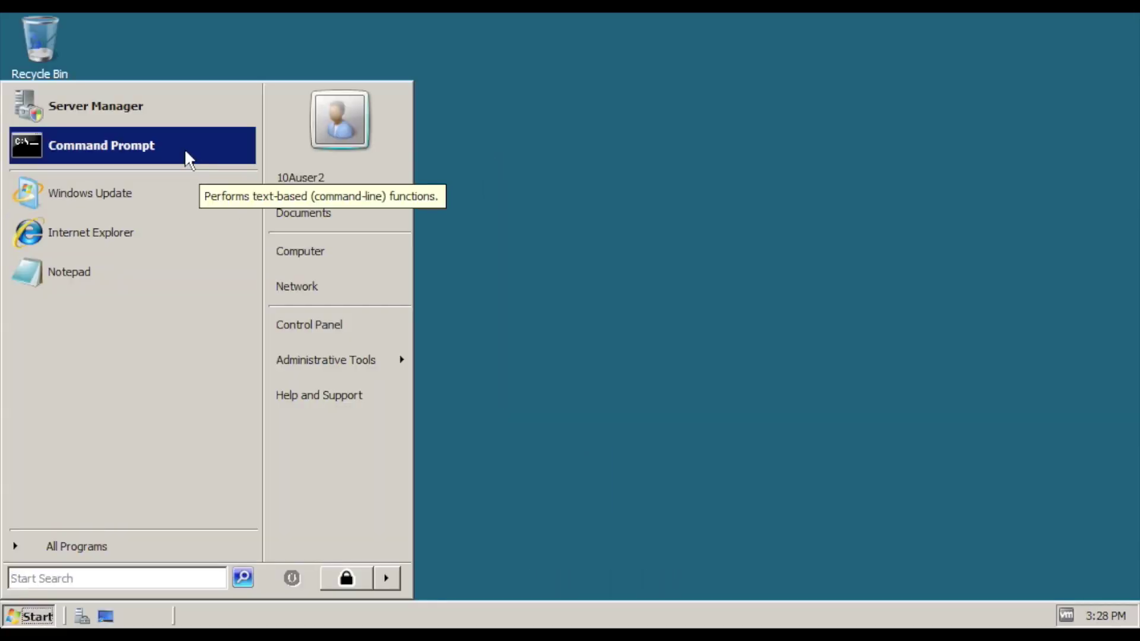
- In Command Prompt, run gpupdate /force and answer y to the restart question
left_click(184, 148)
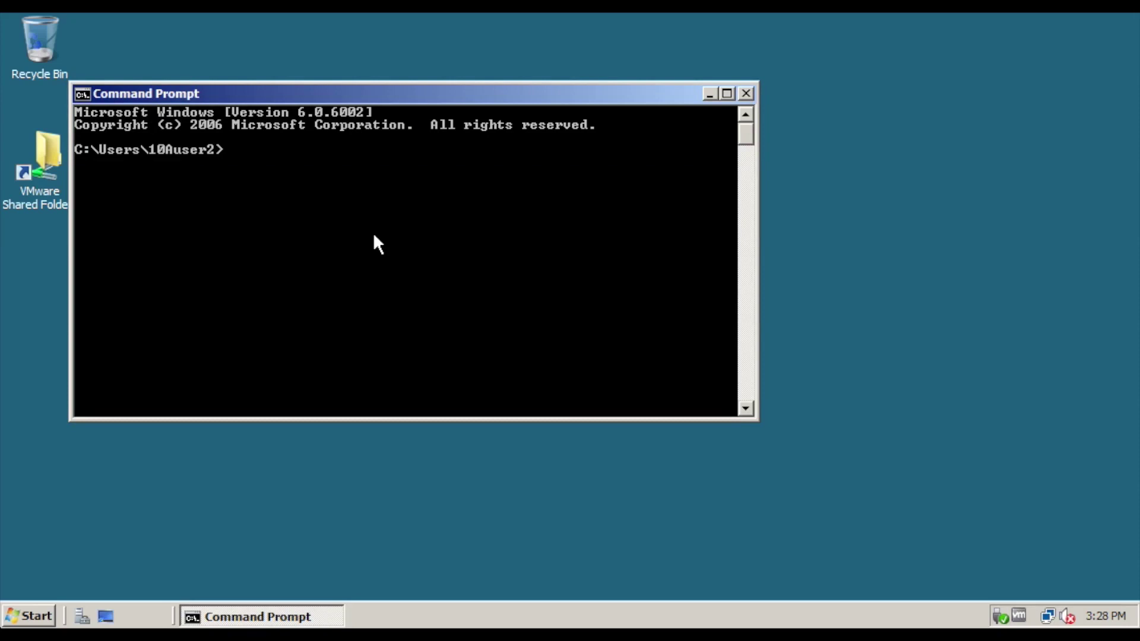
type("gpupdate /force")
key("Return")
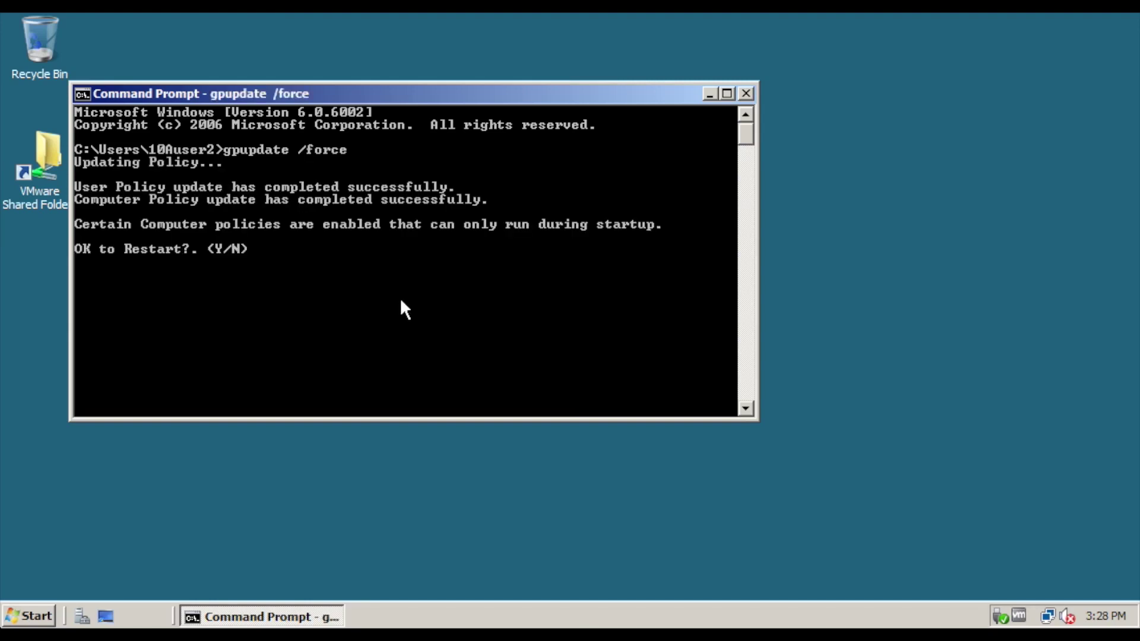
type("y")
key("Return")
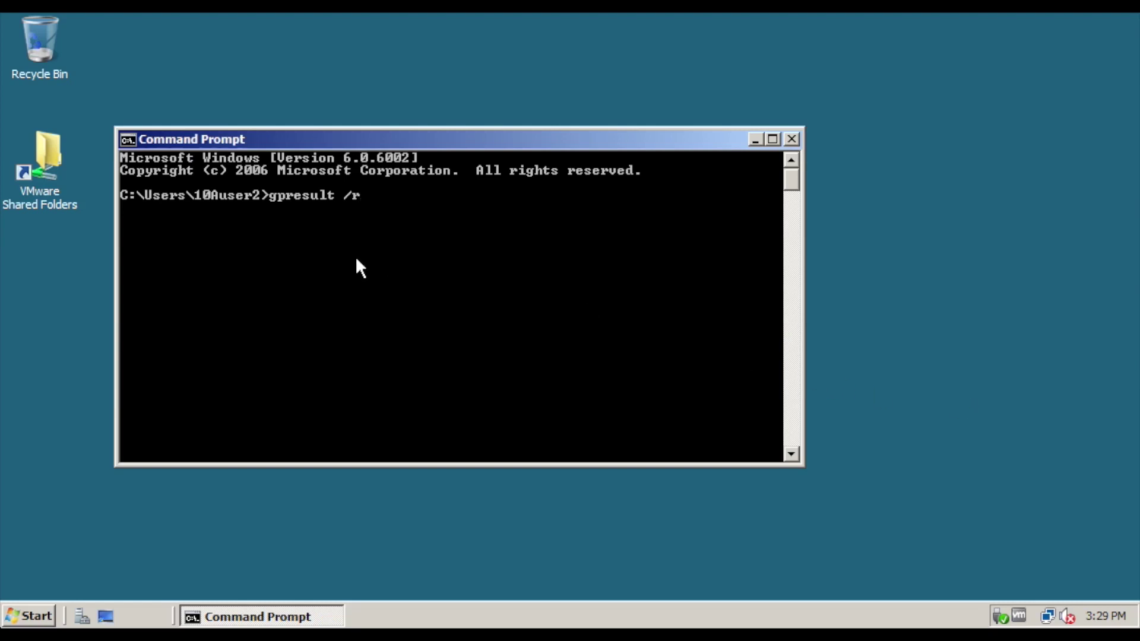
key("Return")
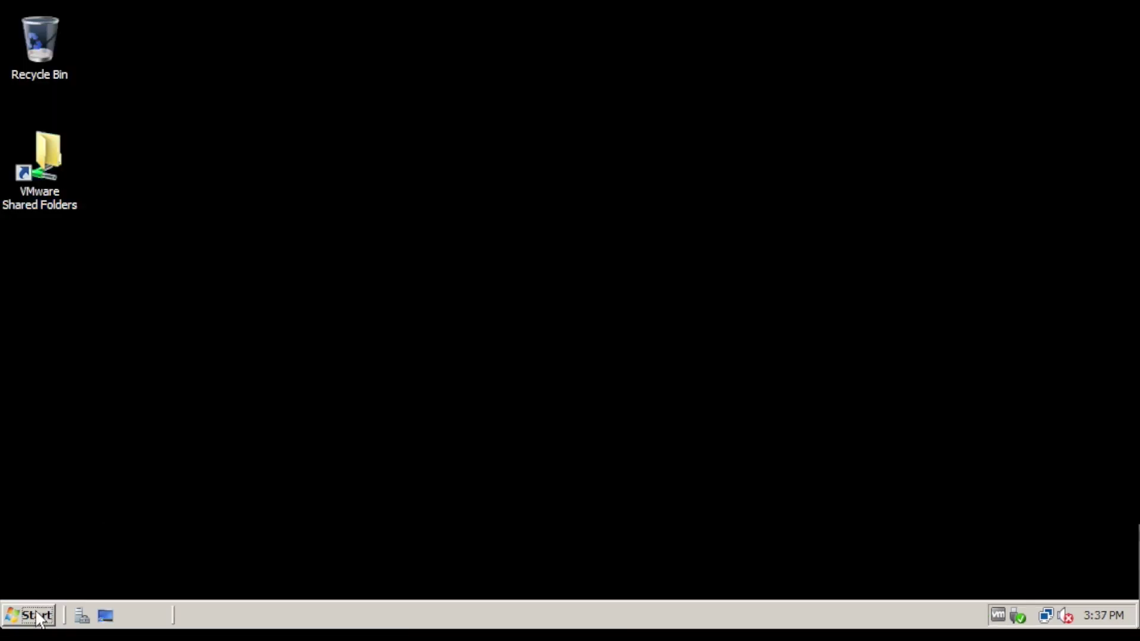
- Run gpresult /r in a fresh Command Prompt window to confirm GPOA applies
left_click(34, 616)
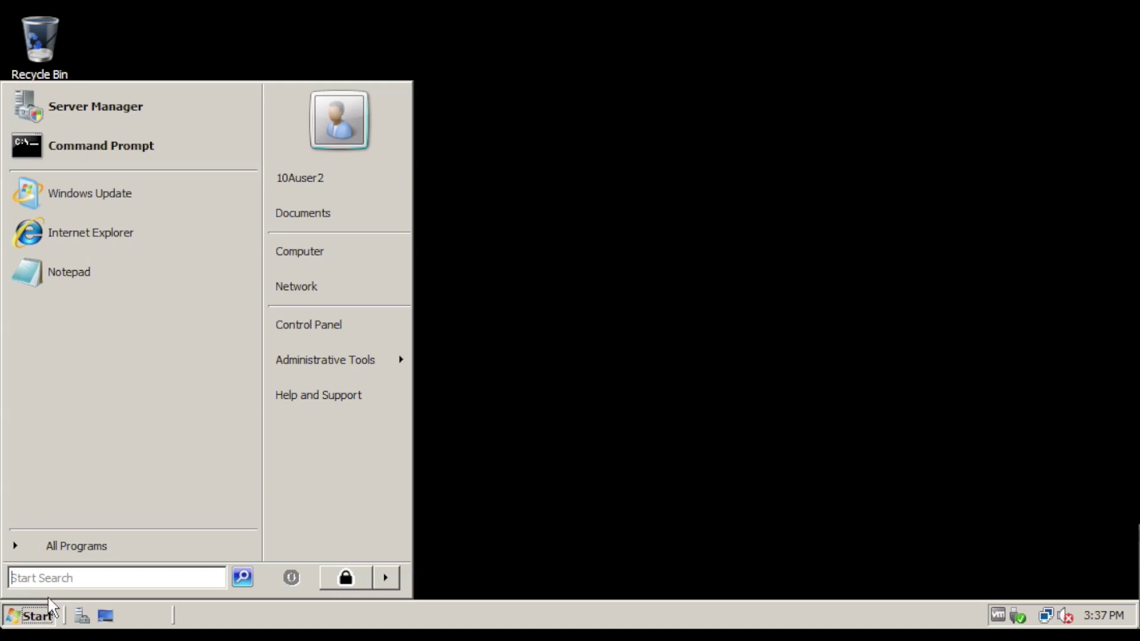
left_click(150, 159)
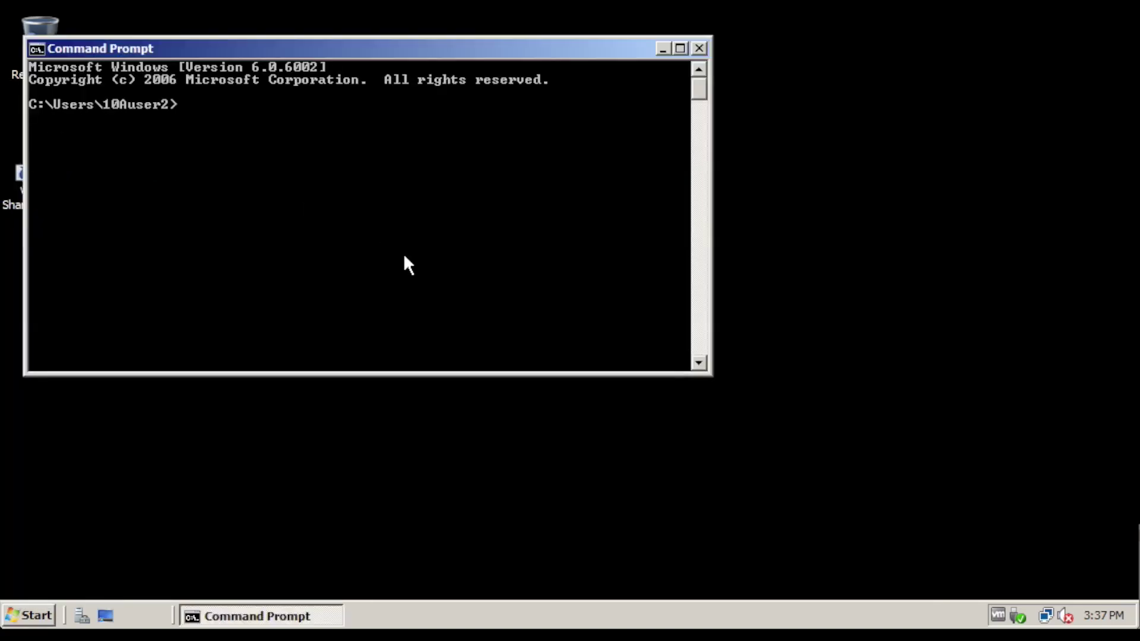
type("gpresult /r")
key("Return")
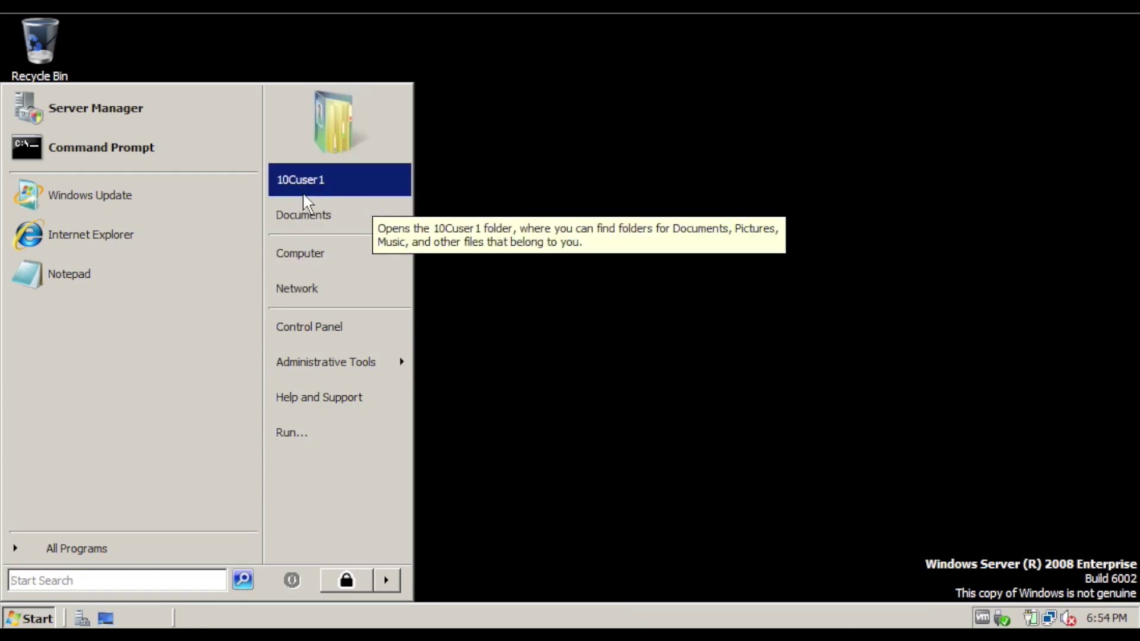
- Launch rsop.msc, enter the admin password for elevation, and dismiss the access-denied error
left_click(111, 576)
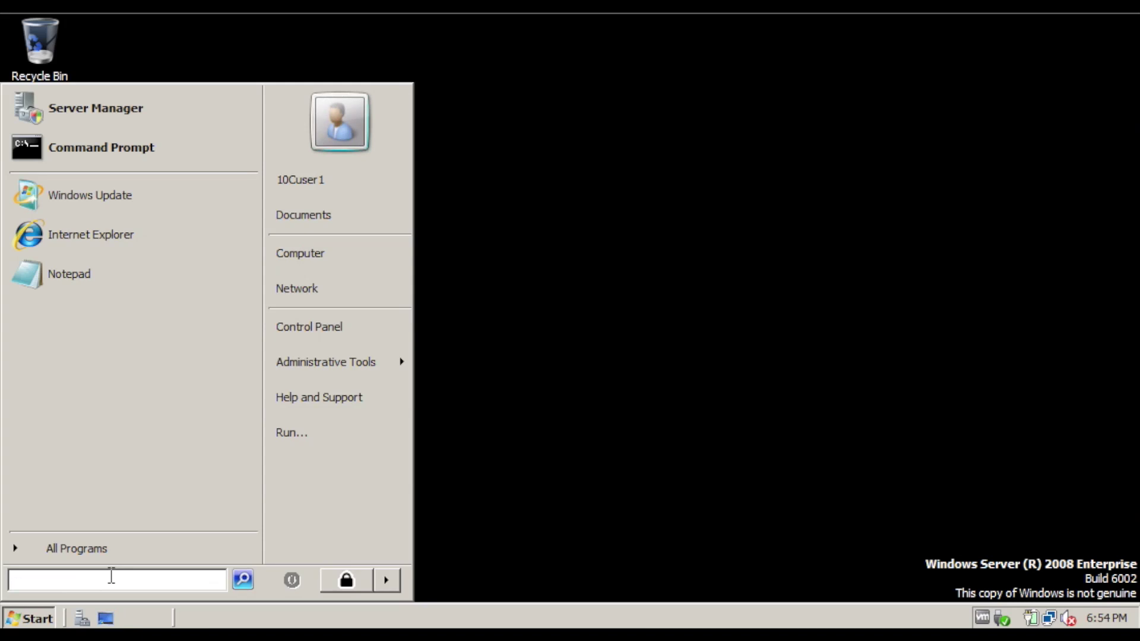
type("rsop")
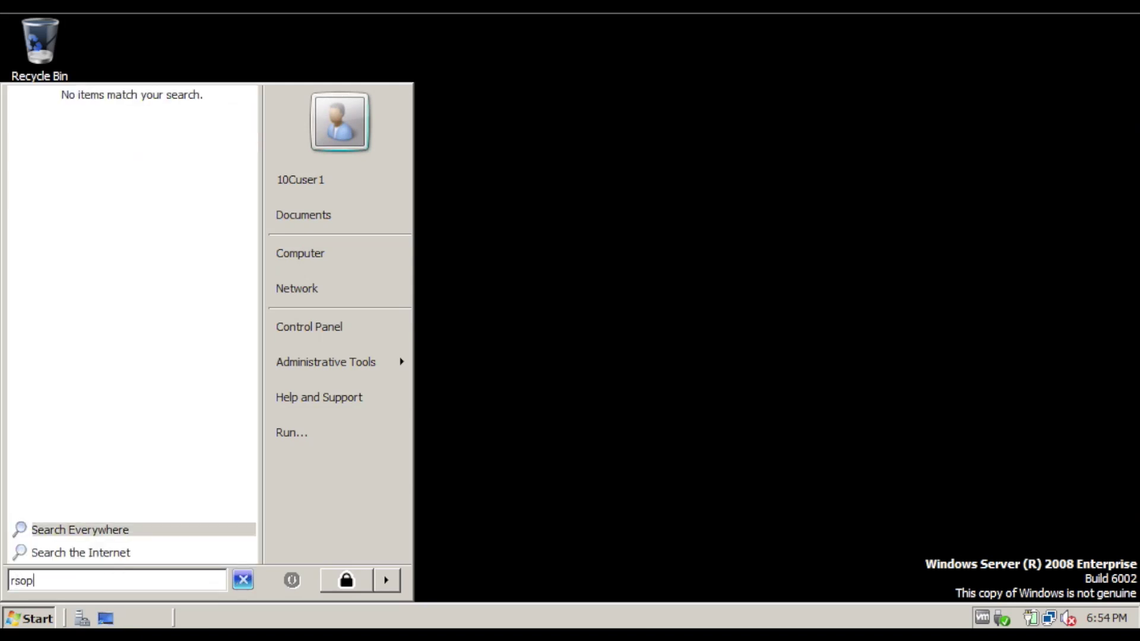
type(".msc")
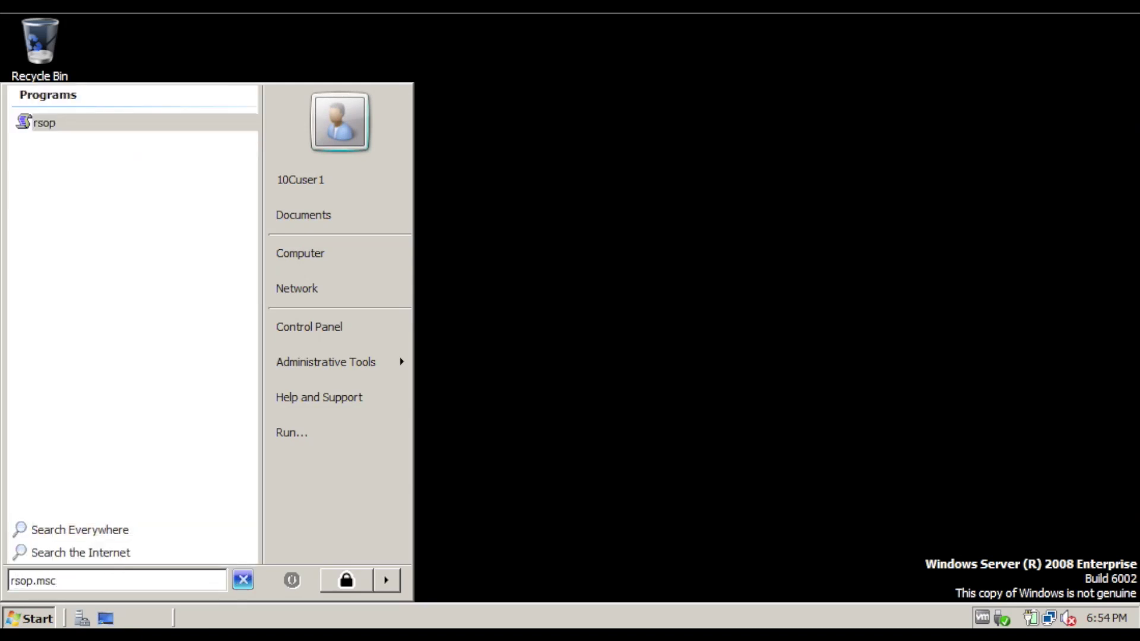
key("Return")
type("*******")
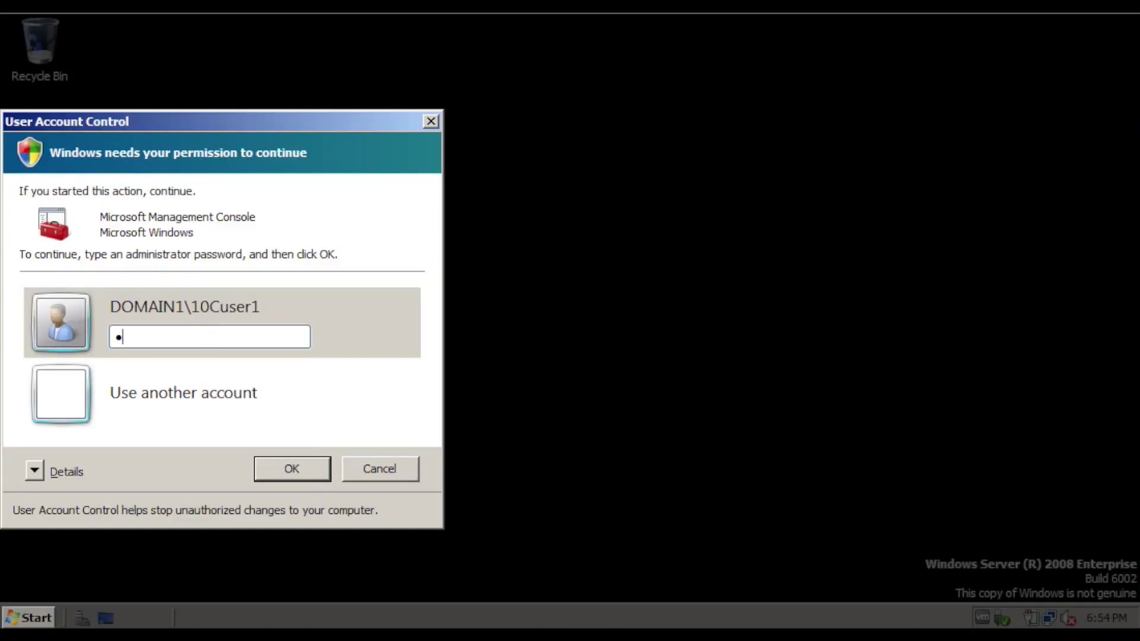
key("Return")
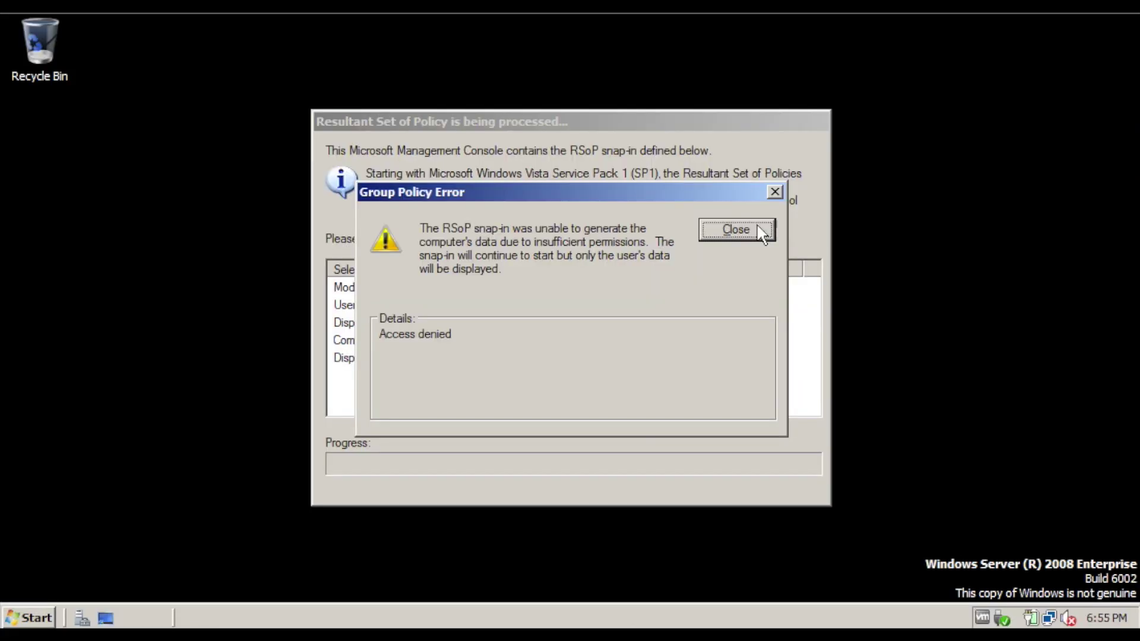
left_click_drag(668, 187, 668, 185)
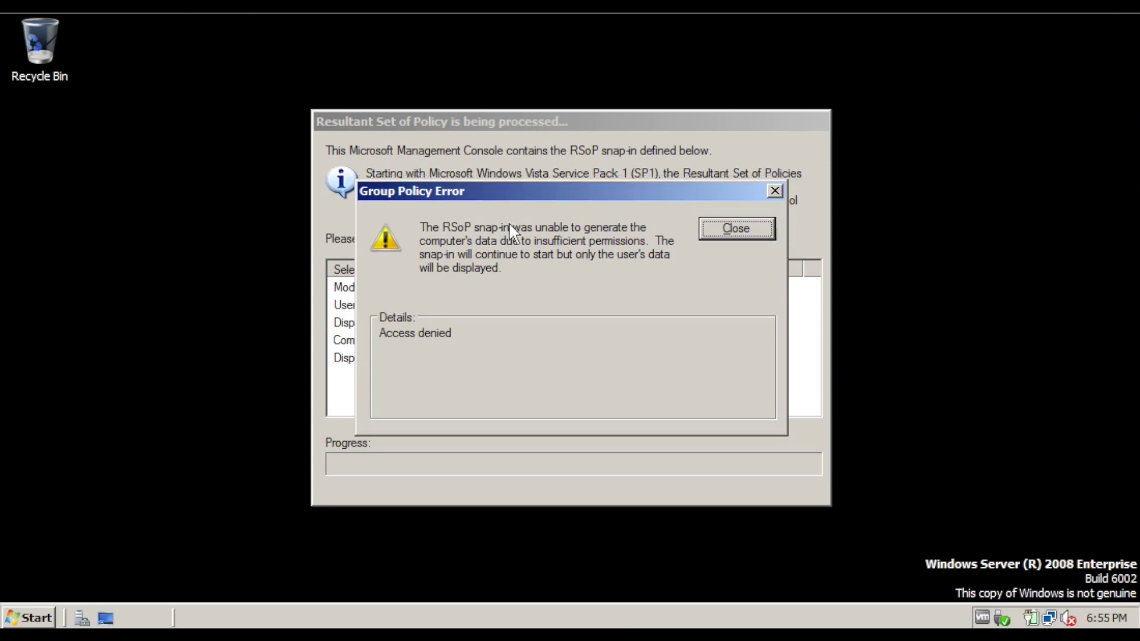
left_click(733, 229)
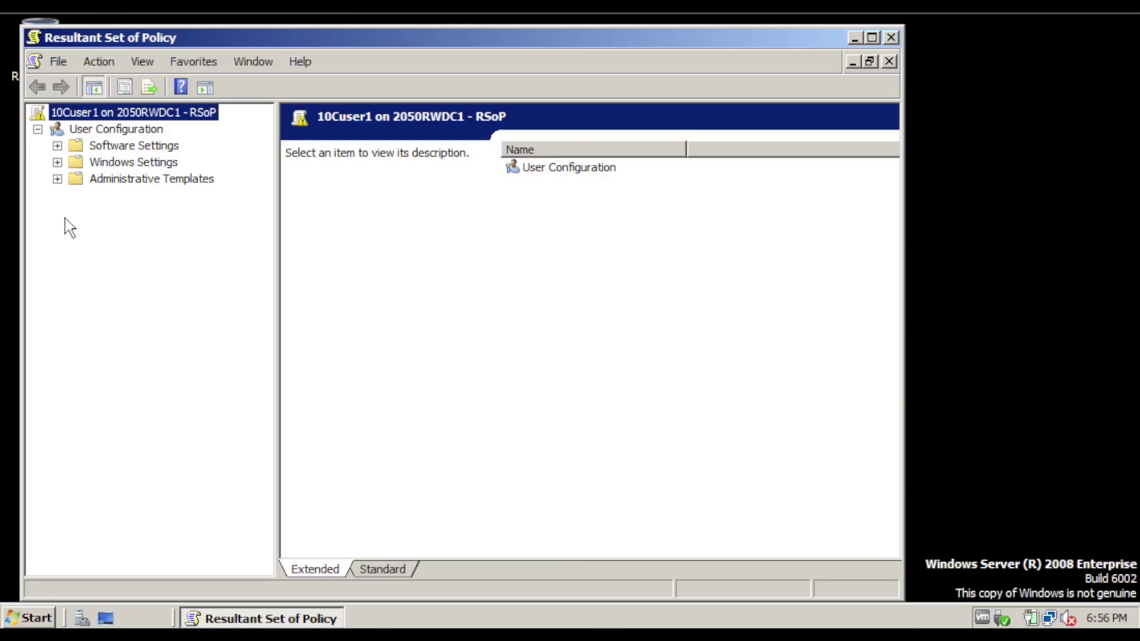
- Inspect 'Remove Search link from Start Menu' state, explanation and GPOC precedence, then close the report
left_click(57, 179)
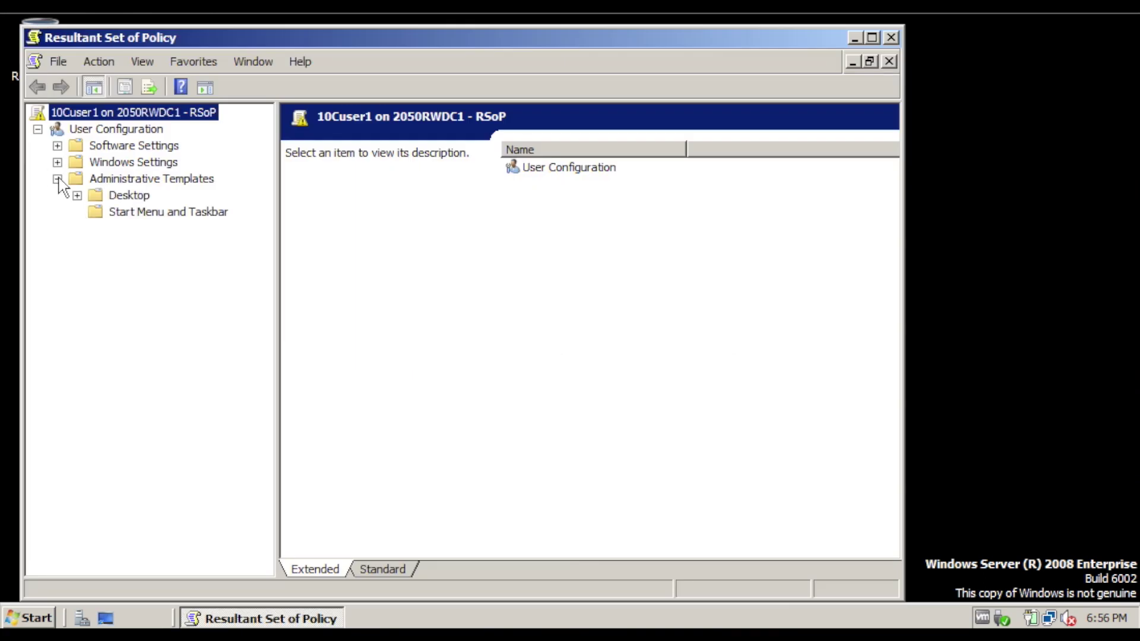
left_click(155, 212)
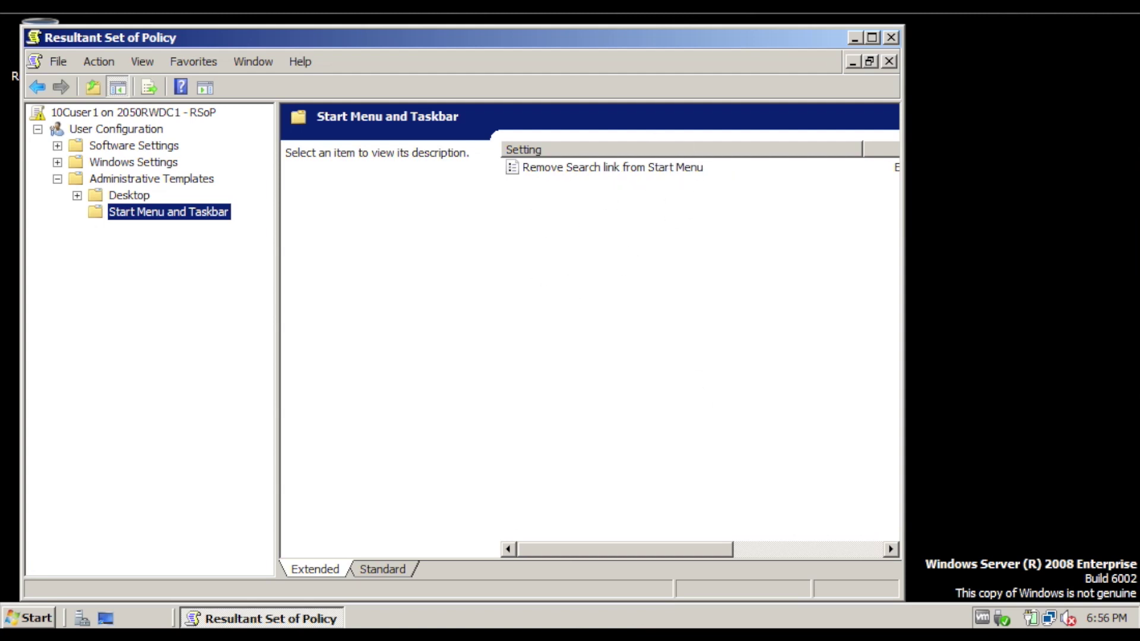
double_click(585, 168)
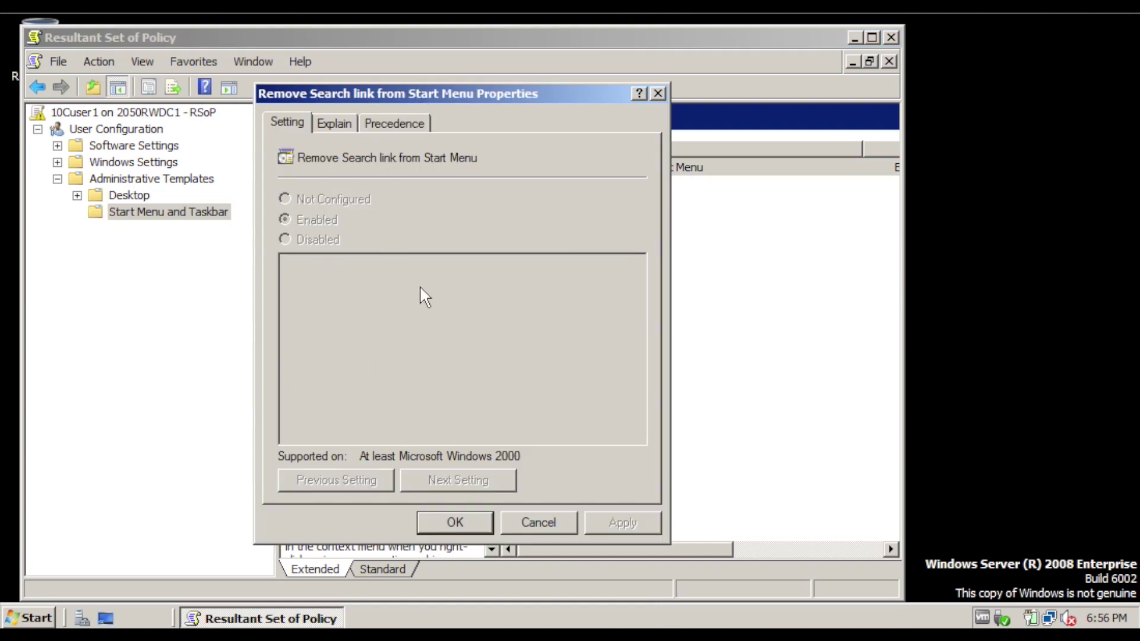
left_click(334, 124)
left_click(395, 122)
left_click(288, 123)
key("Escape")
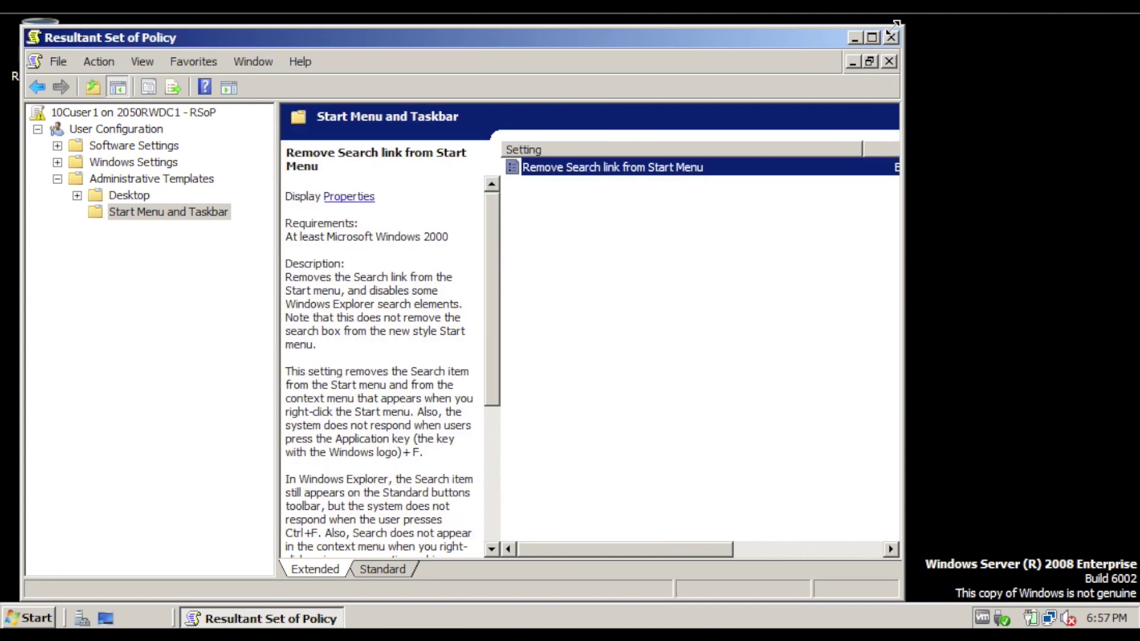
left_click(891, 37)
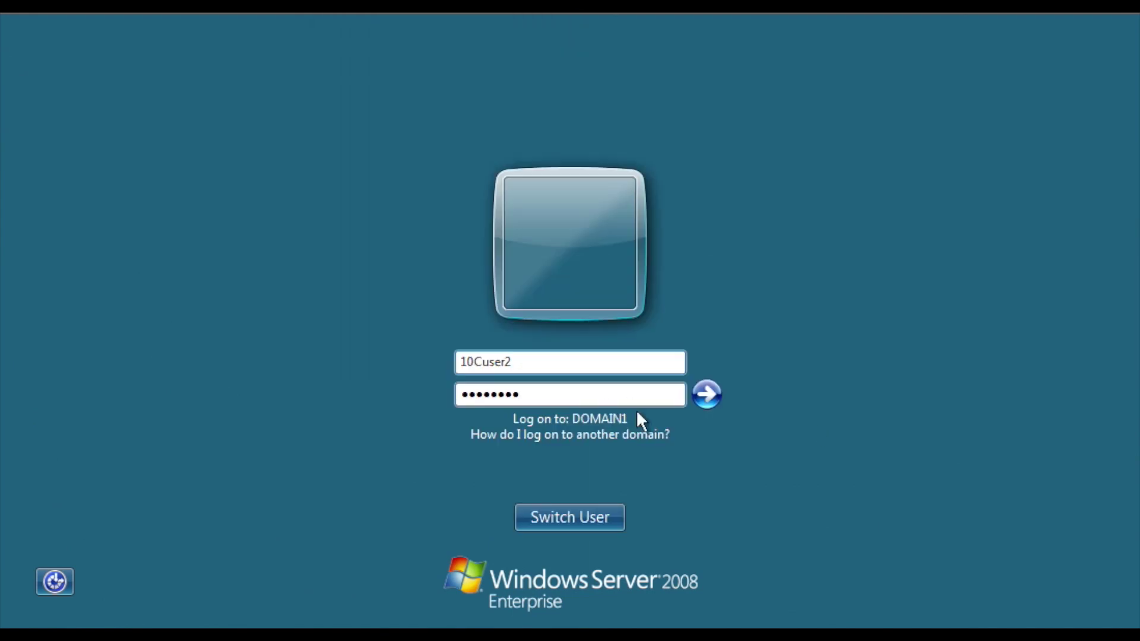
- Sign in as the second 10C user, launch rsop.msc and dismiss the access-denied error
key("Return")
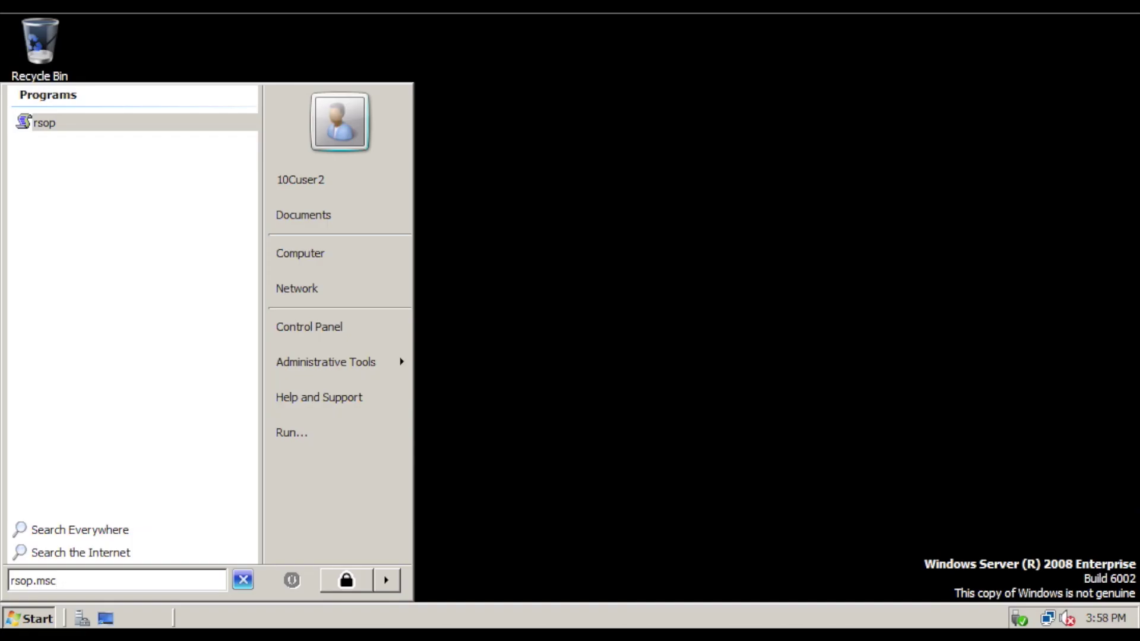
key("Return")
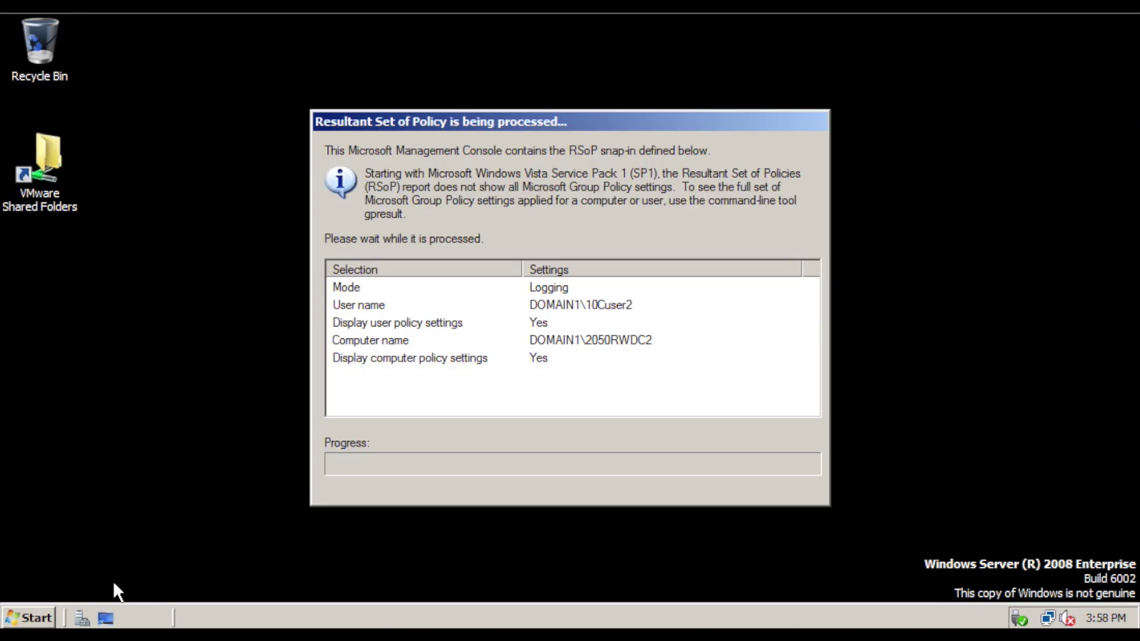
left_click(730, 230)
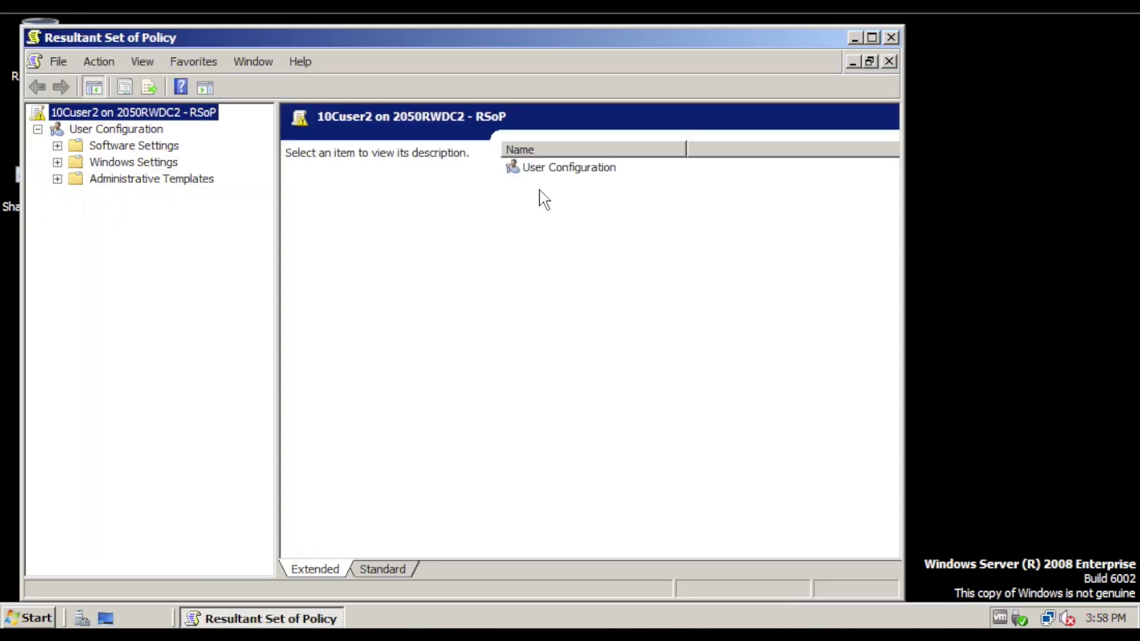
- Confirm 'Remove Search link from Start Menu' is Enabled for 10Cuser2, then close the console
left_click(57, 179)
left_click(119, 212)
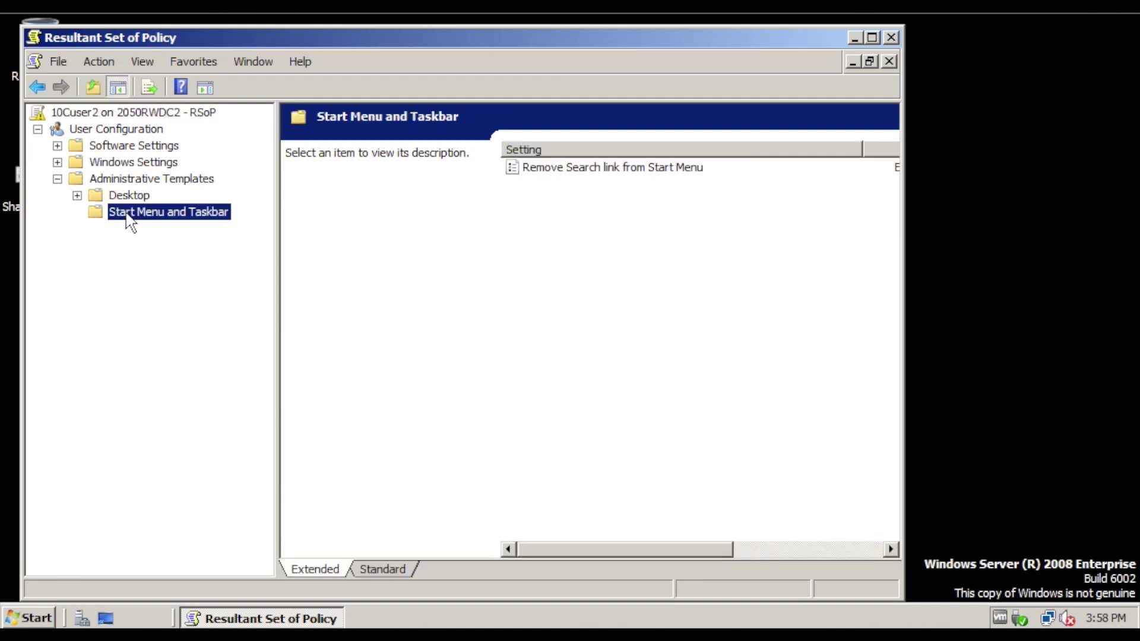
double_click(591, 170)
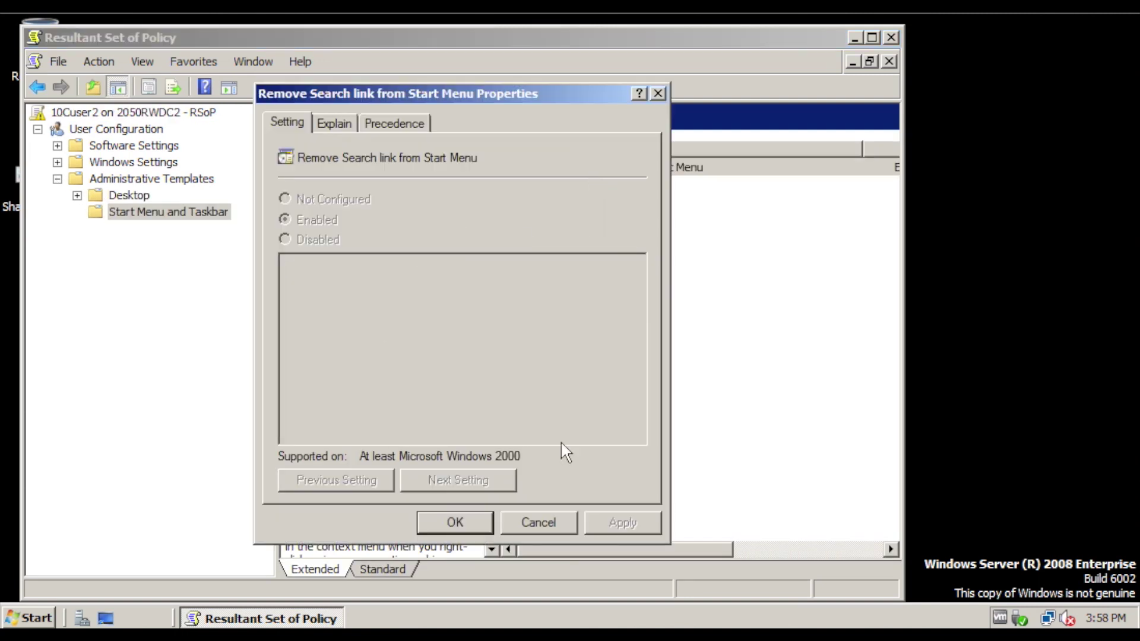
left_click(653, 93)
left_click(892, 38)
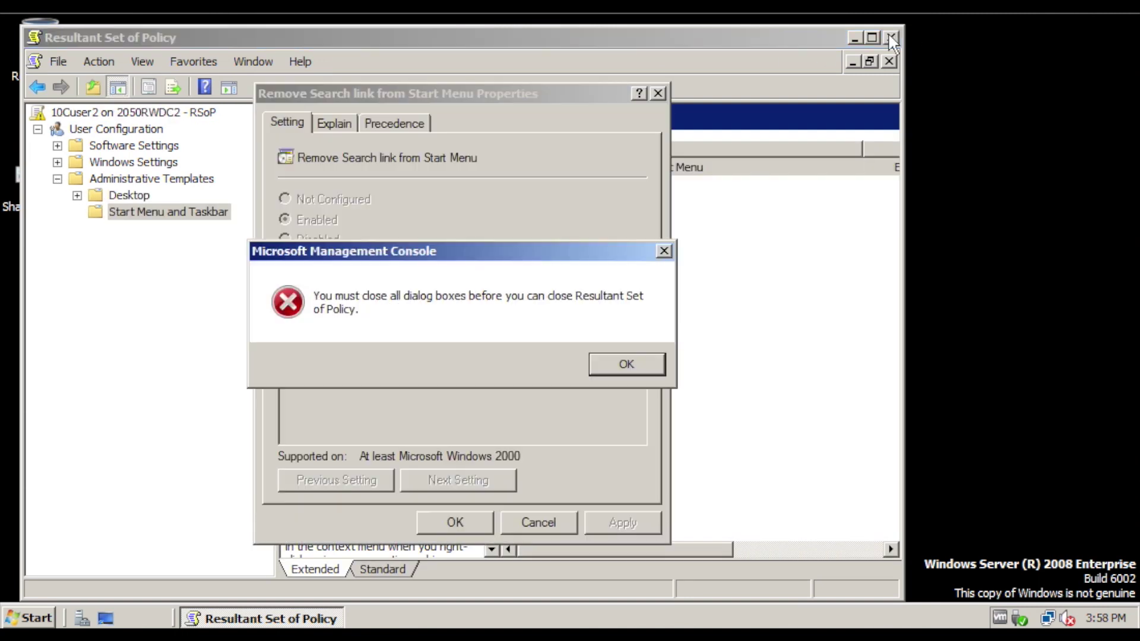
left_click(632, 356)
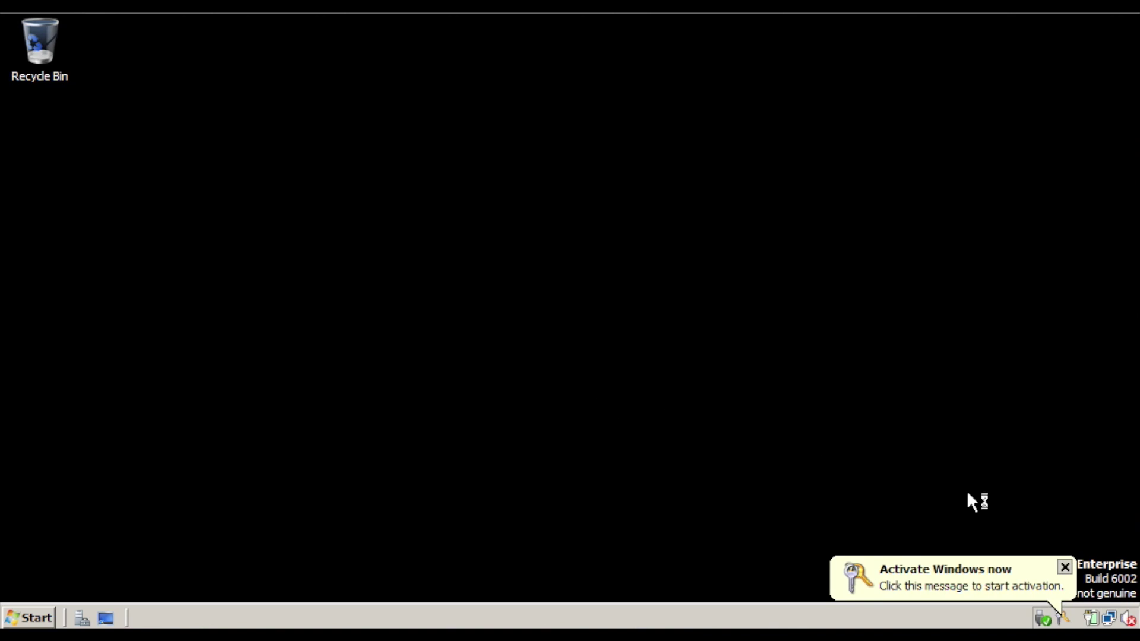
- Launch rsop.msc from the Start search as Administrator, then begin exercise 10.2 A from Start
left_click(29, 618)
type("rsop.msc")
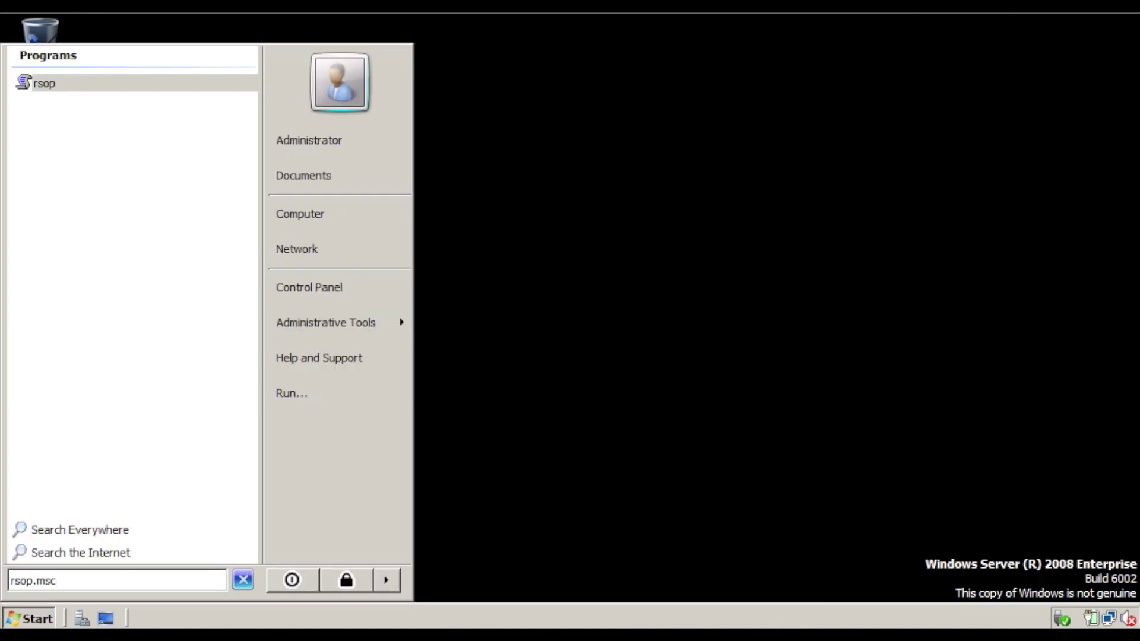
key("Return")
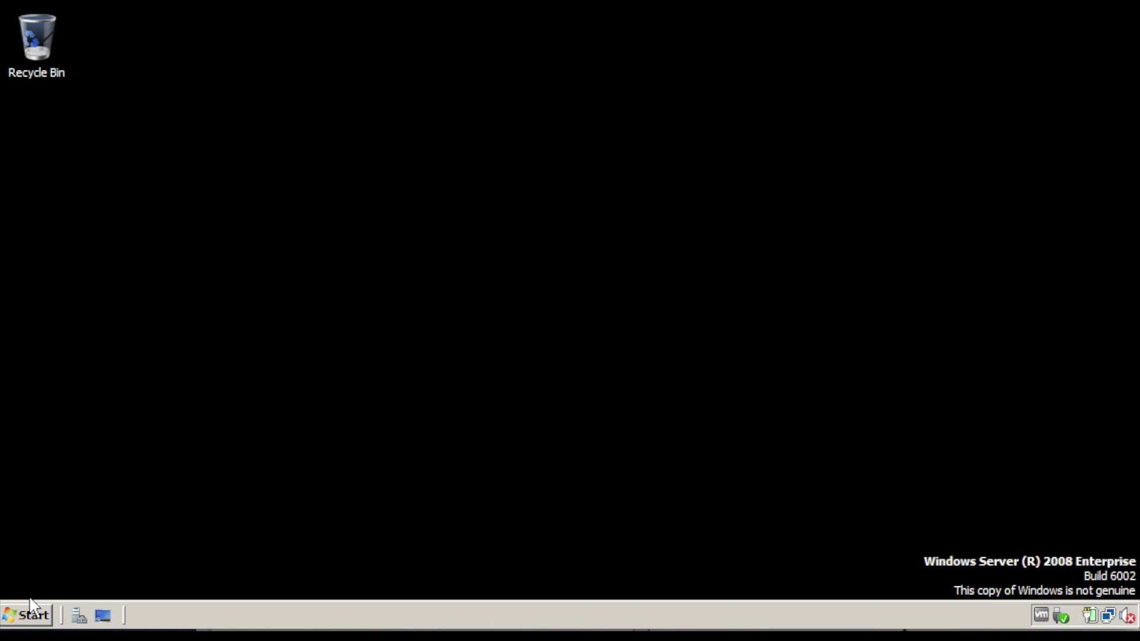
left_click(33, 606)
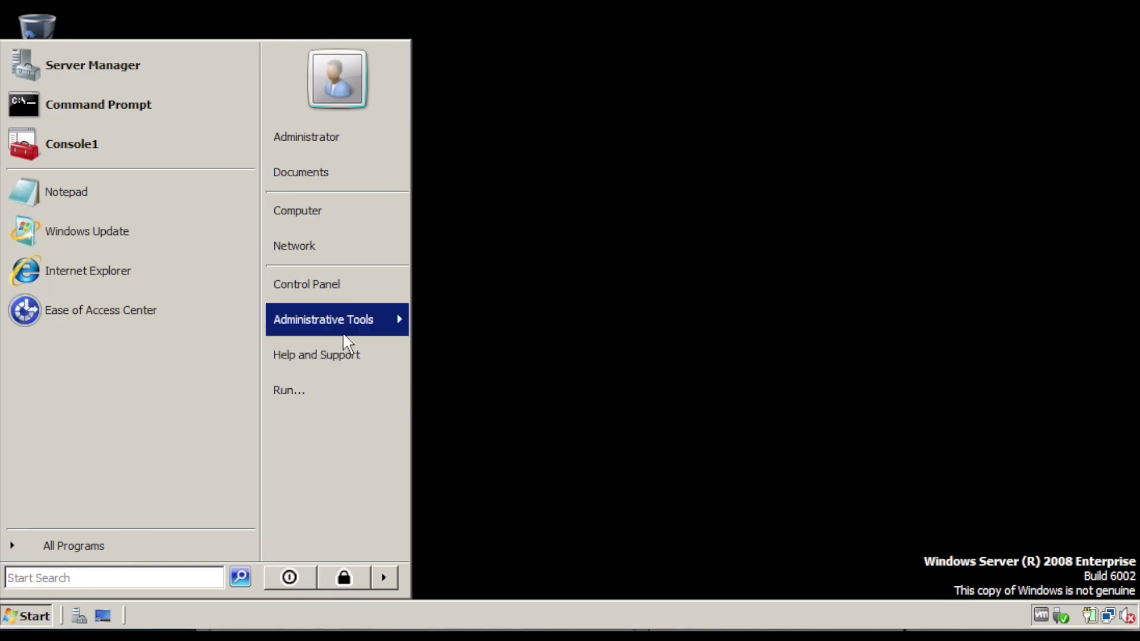
- In Active Directory Users and Computers, create the group 10BGroup1 in OU 10B
mouse_move(344, 332)
left_click(598, 183)
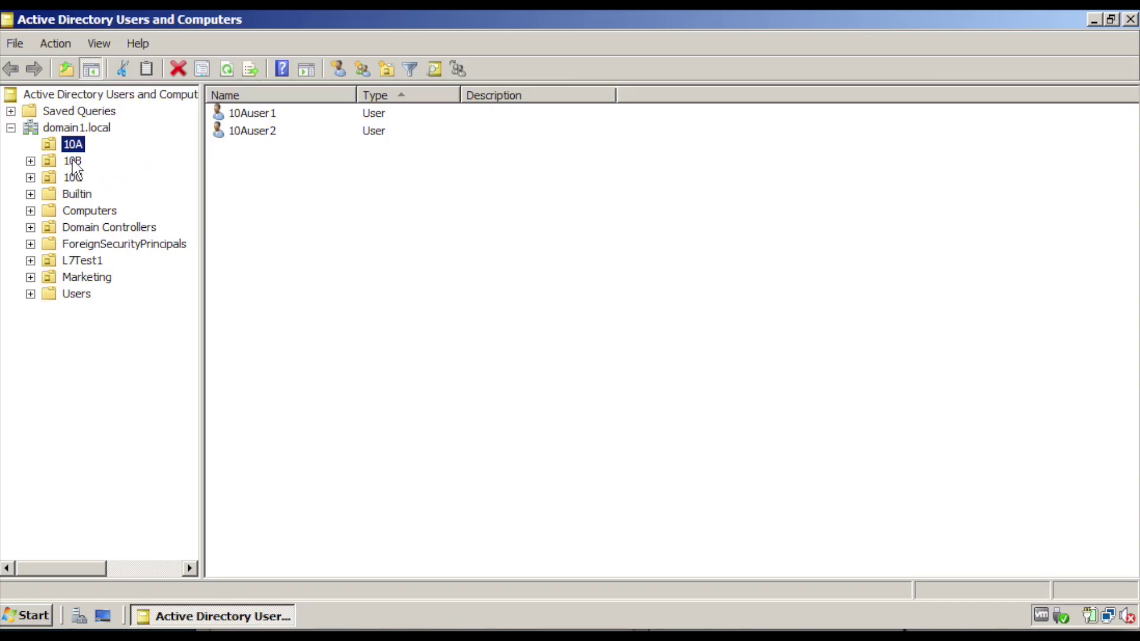
right_click(72, 162)
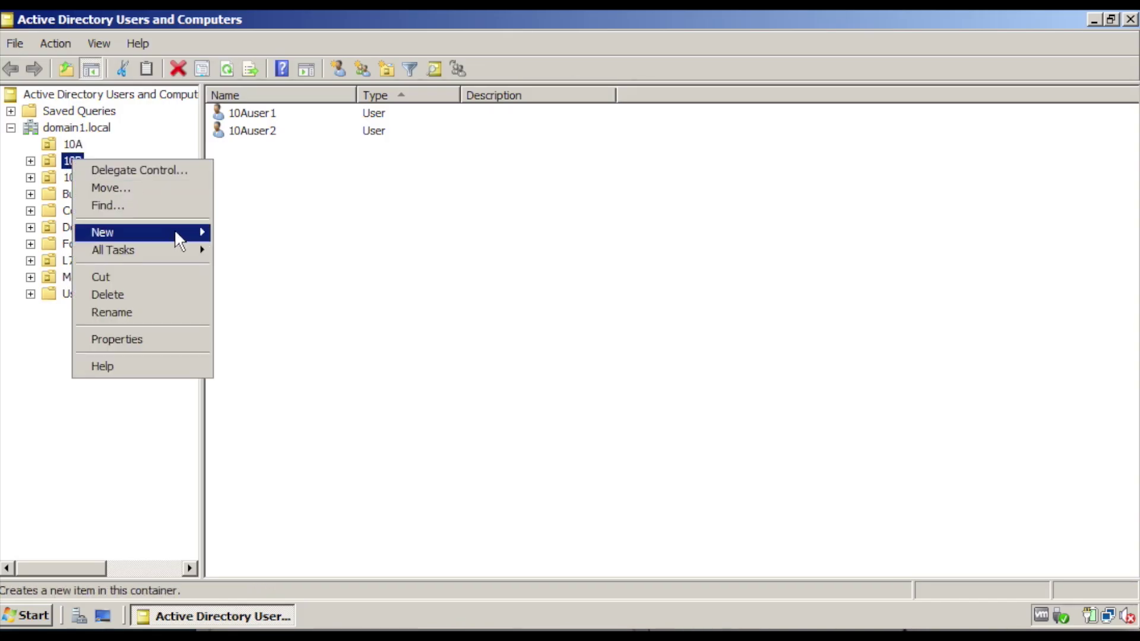
mouse_move(180, 230)
left_click(258, 265)
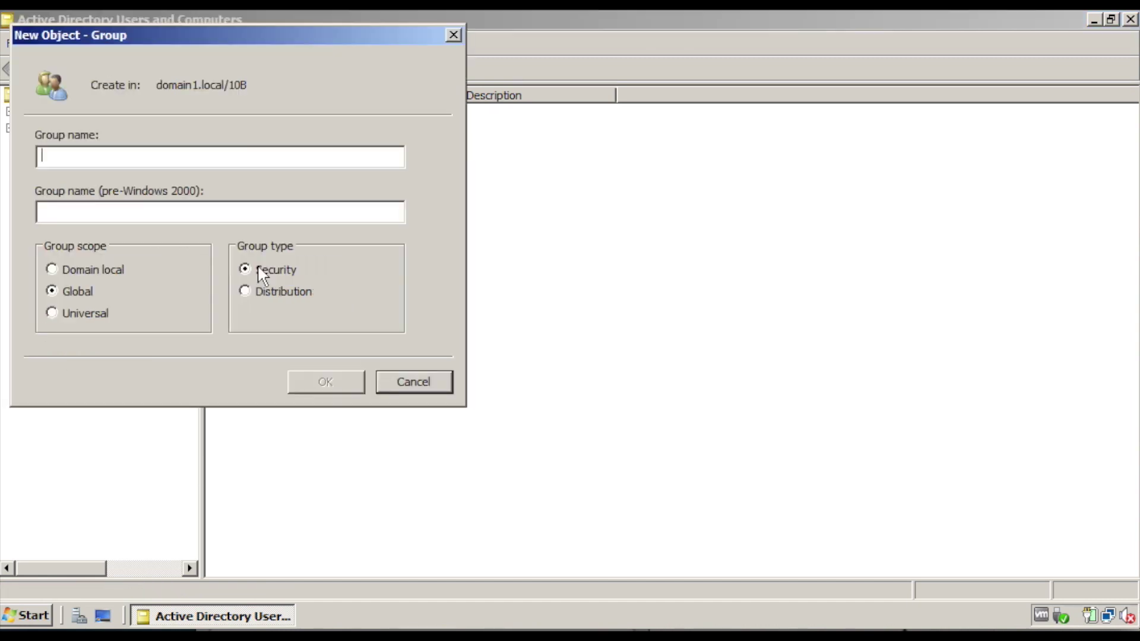
type("10BG")
type("roup1")
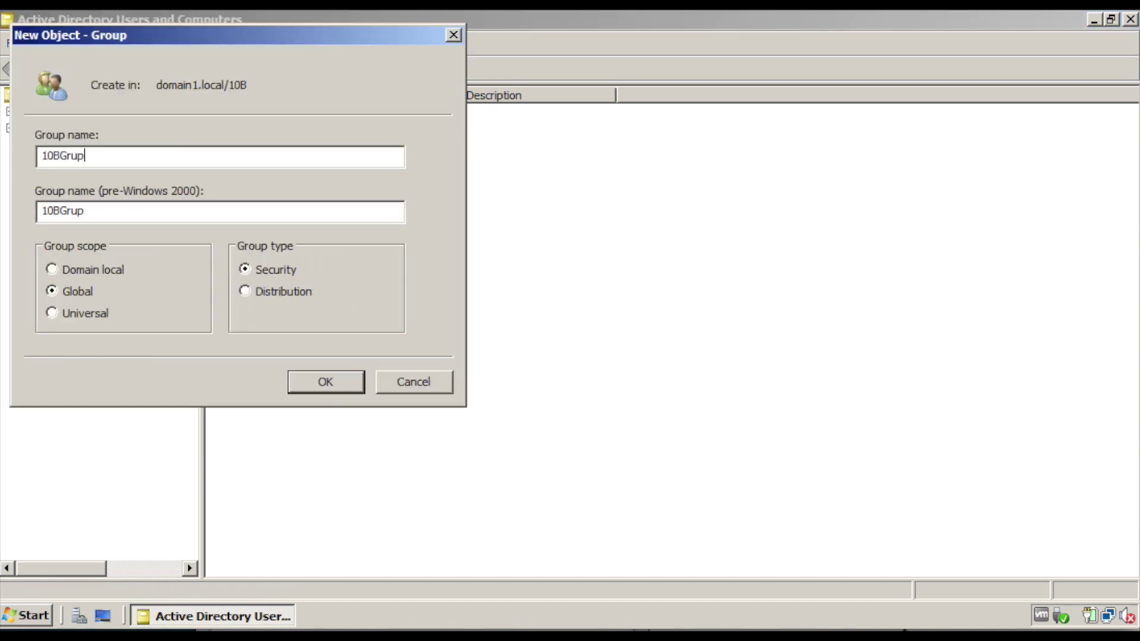
left_click(327, 382)
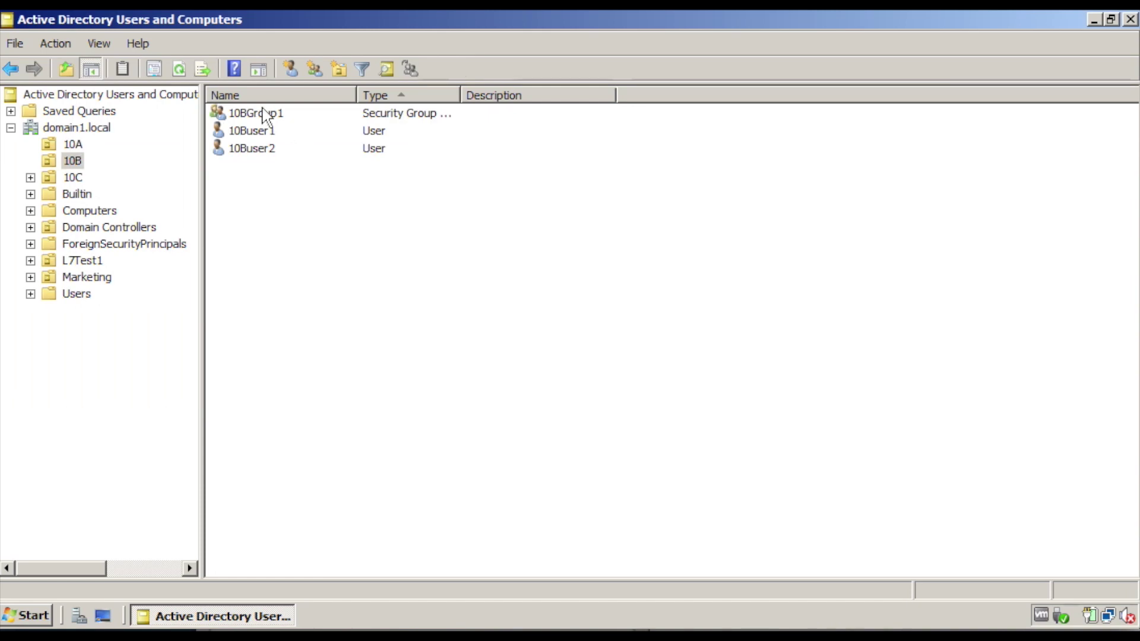
- Add 10Buser1 as a member of 10BGroup1 and save the group properties
right_click(246, 114)
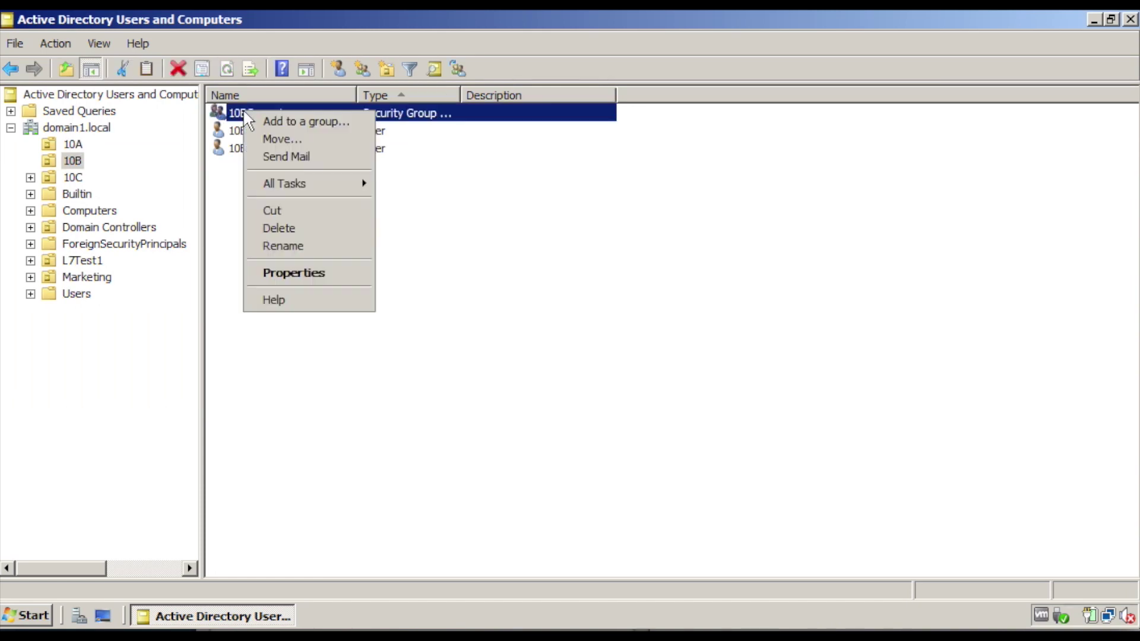
left_click(318, 274)
left_click(451, 115)
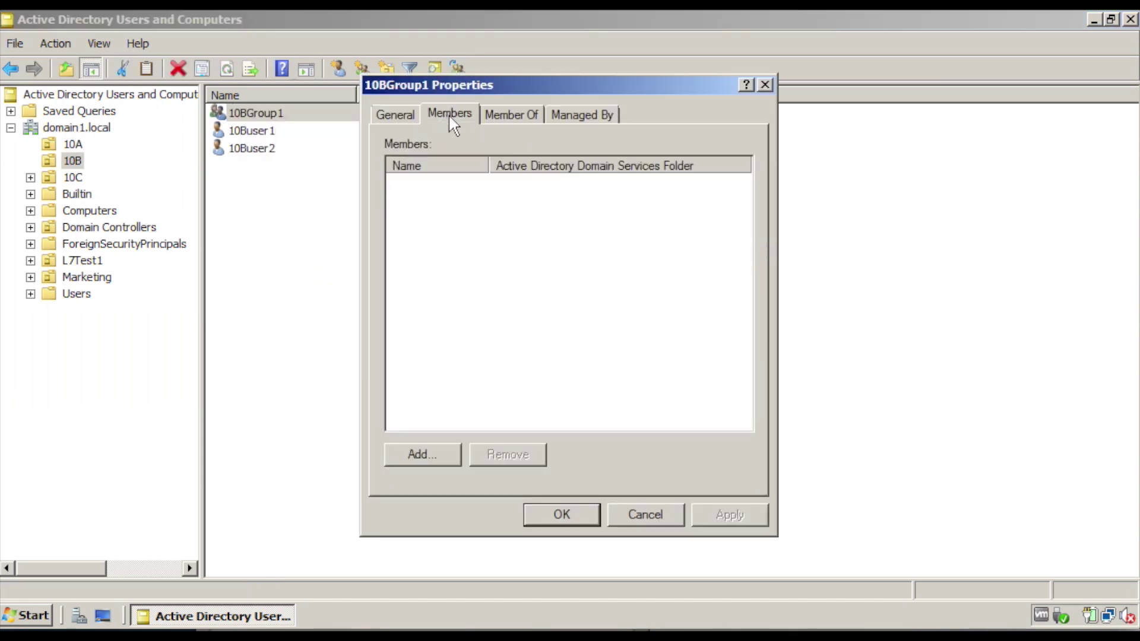
key("alt+d")
type("10Buser1")
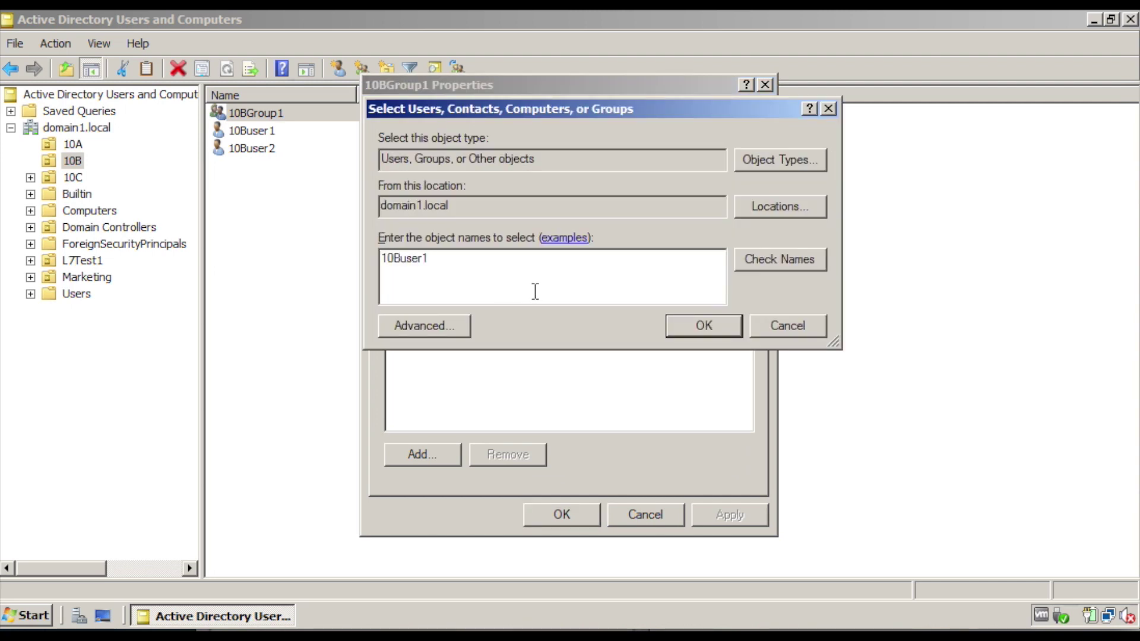
left_click(704, 327)
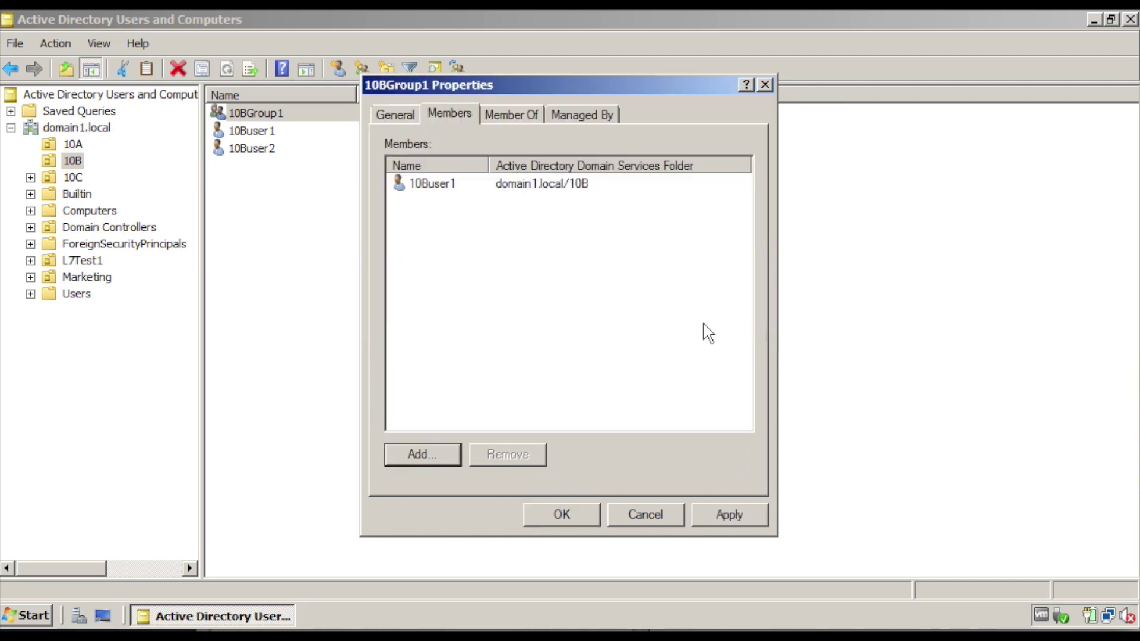
left_click(560, 515)
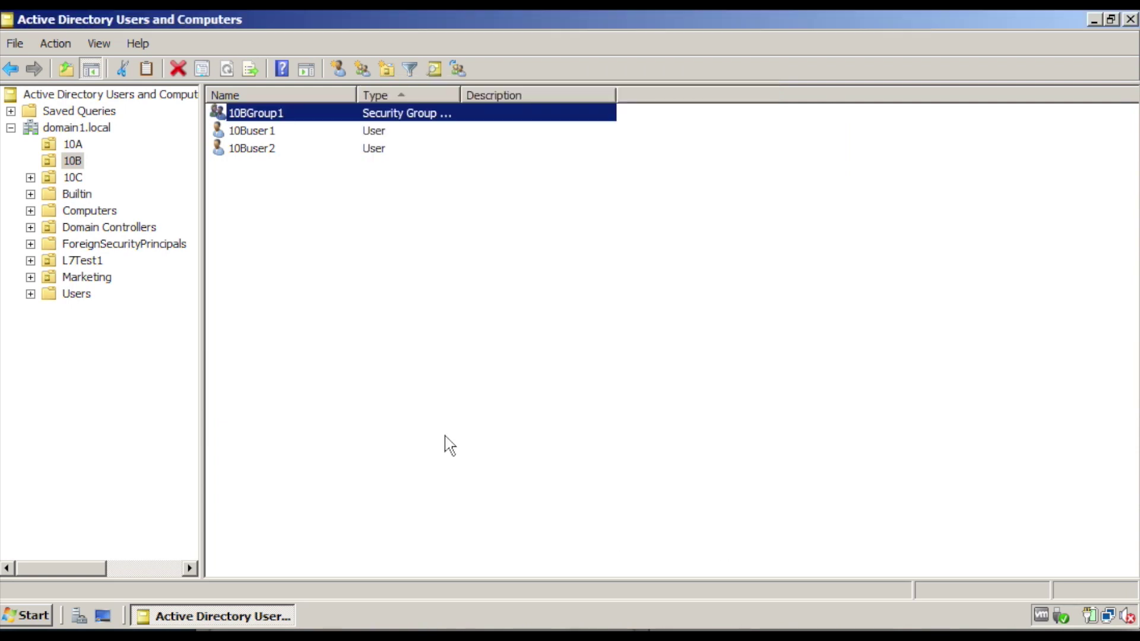
- In Group Policy Management, remove Authenticated Users from GPOB's security filtering
left_click(26, 615)
mouse_move(355, 338)
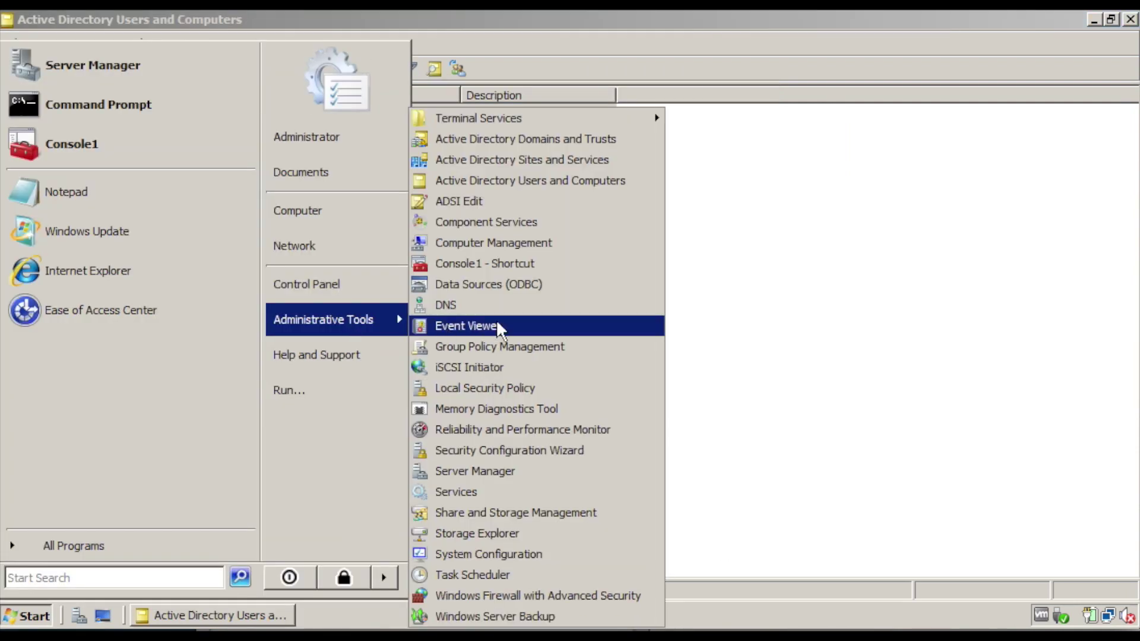
left_click(515, 346)
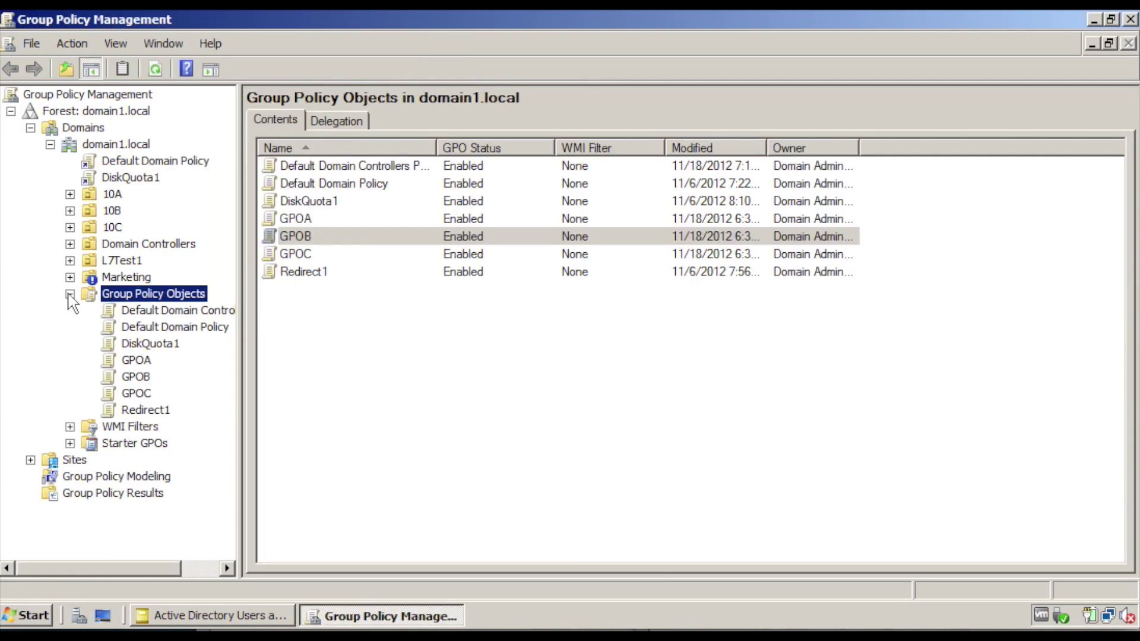
left_click(136, 378)
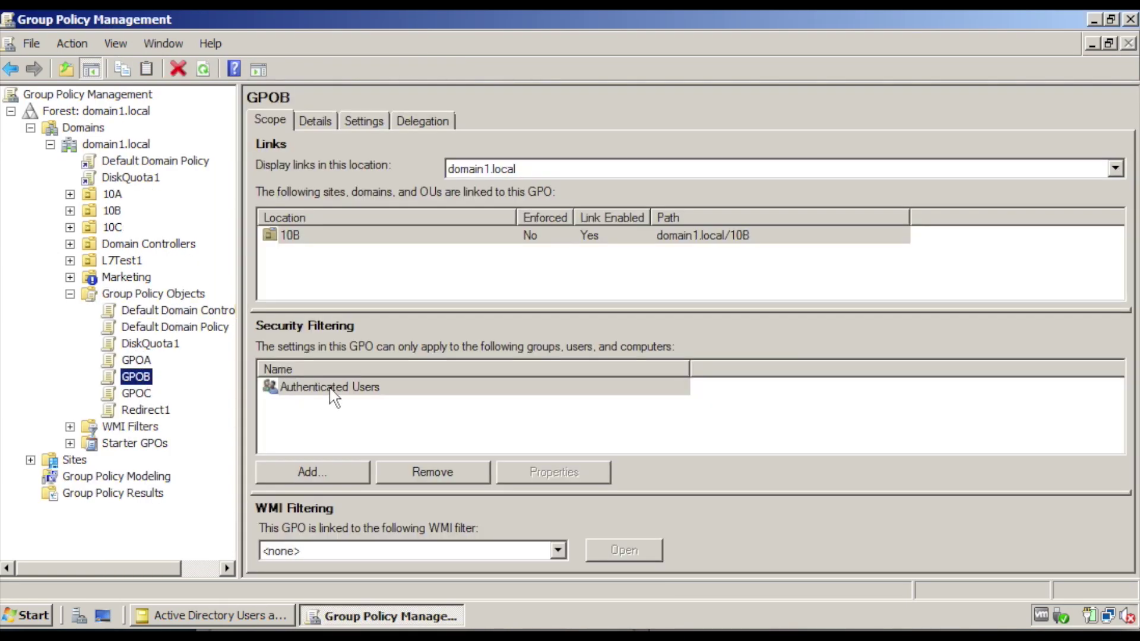
left_click(338, 392)
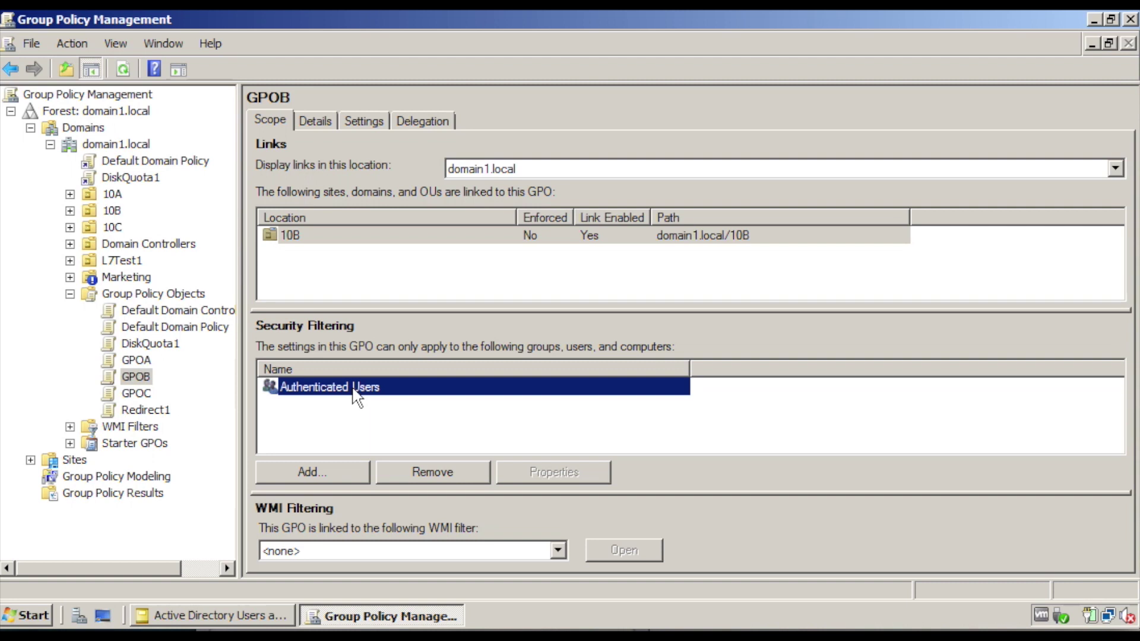
left_click(433, 470)
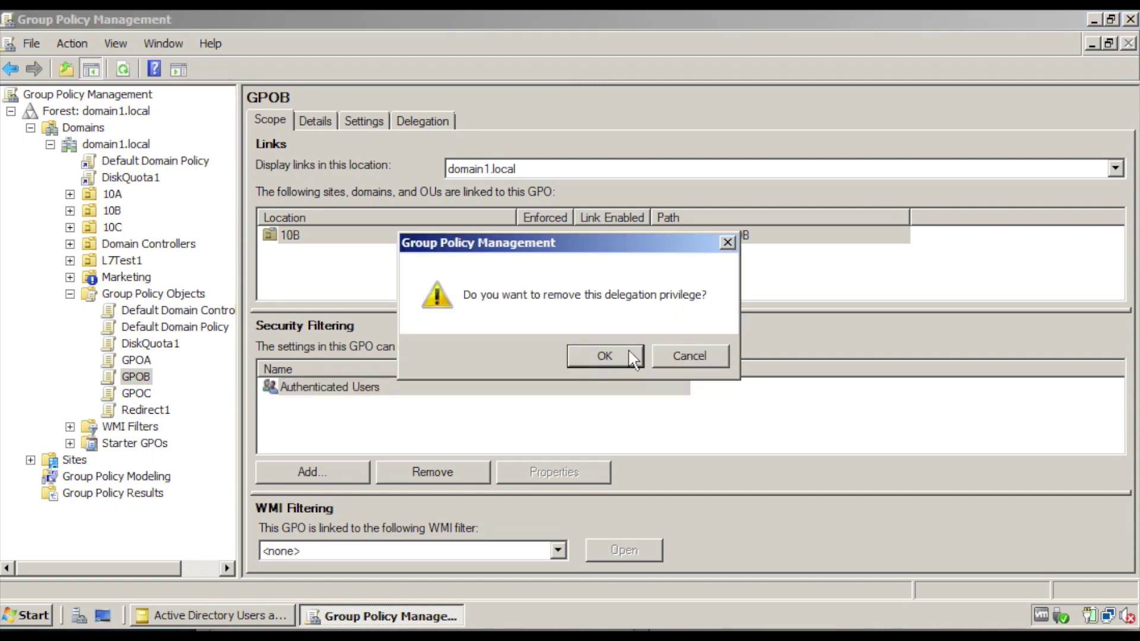
left_click(623, 355)
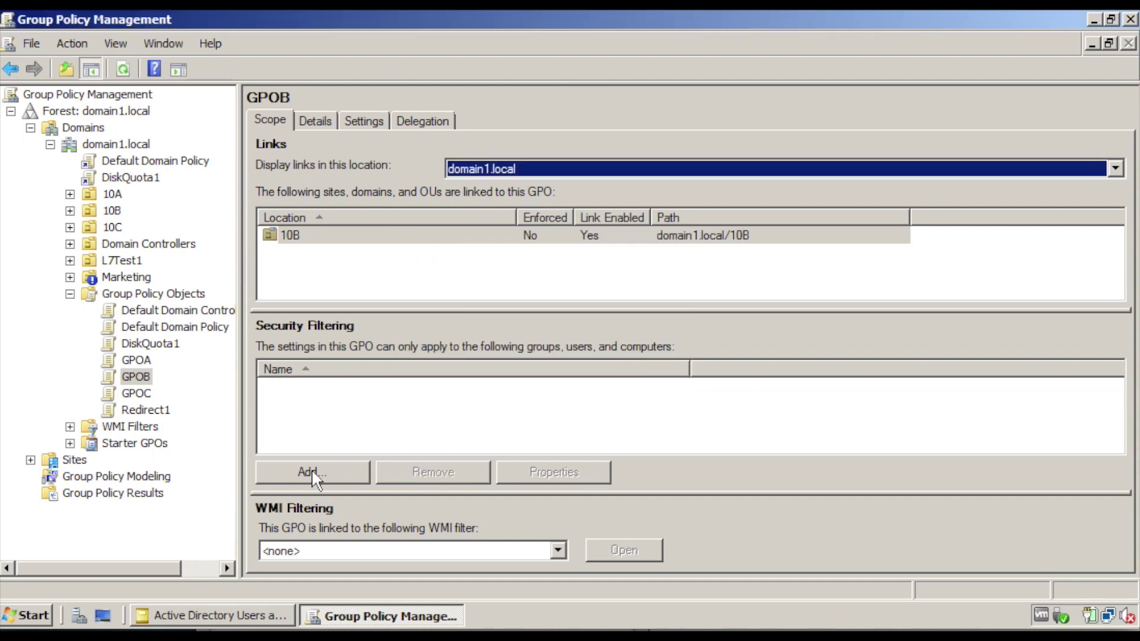
- Add 10BGroup1 to GPOB's security filtering and close Group Policy Management
left_click(312, 470)
type("10B")
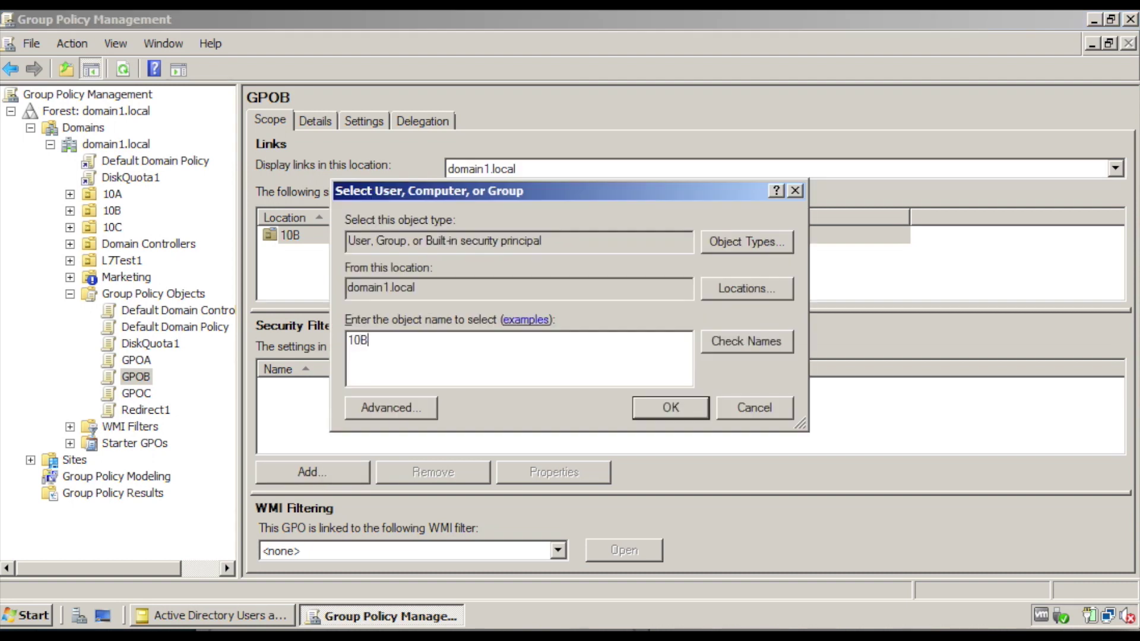
type("Group1")
left_click(753, 336)
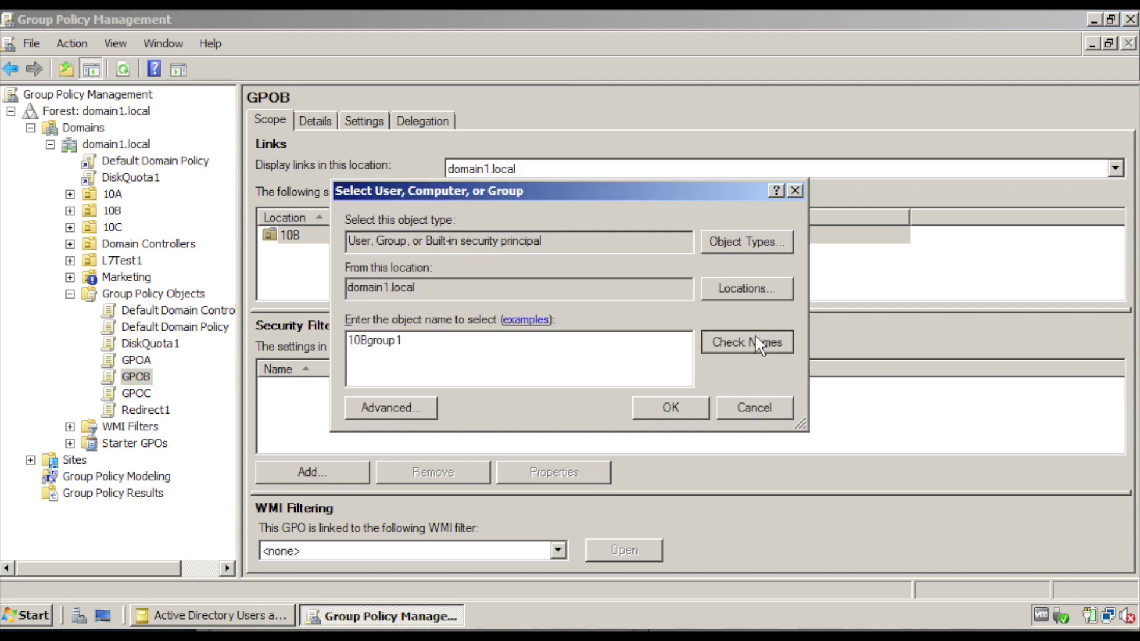
left_click(683, 410)
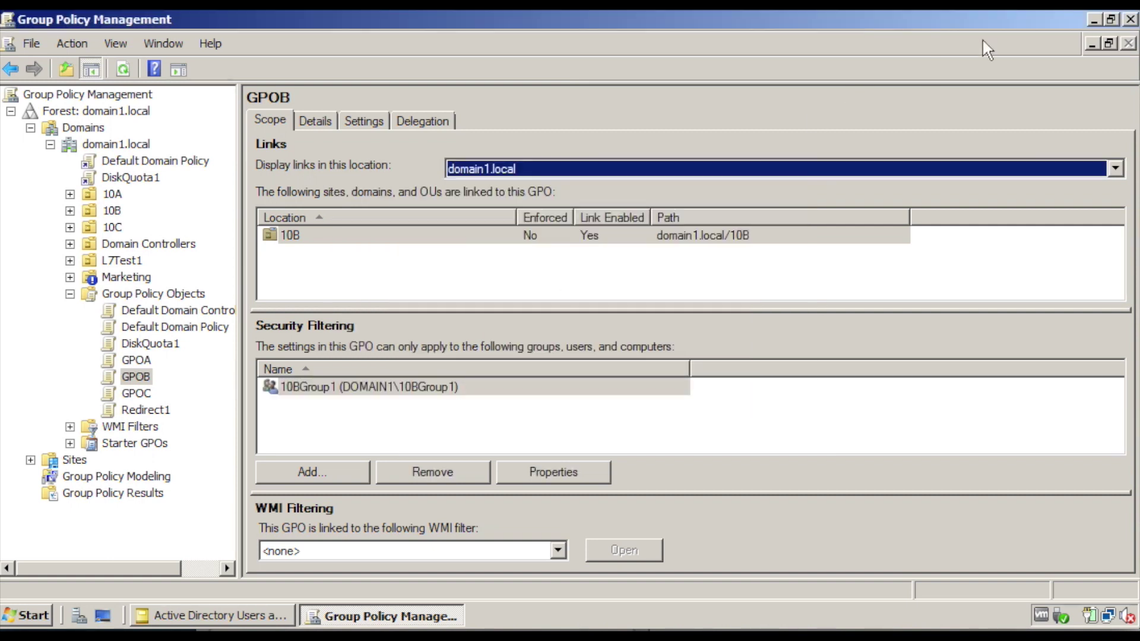
left_click(1128, 19)
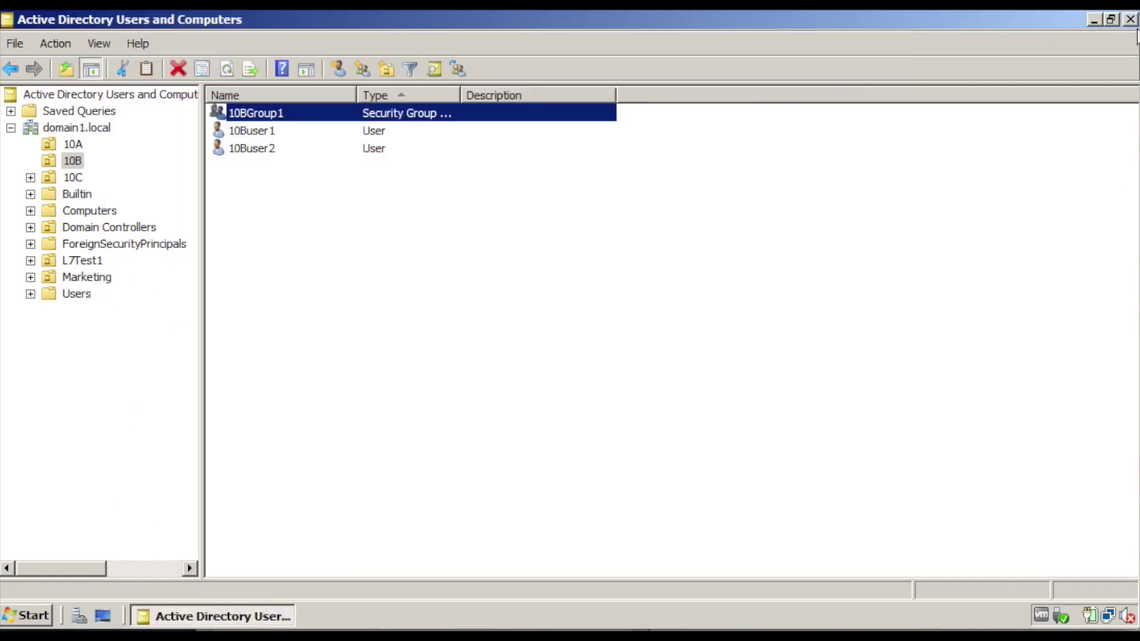
- Close ADUC, run gpupdate /force in Command Prompt, then open Start as 10Buser1
left_click(1130, 19)
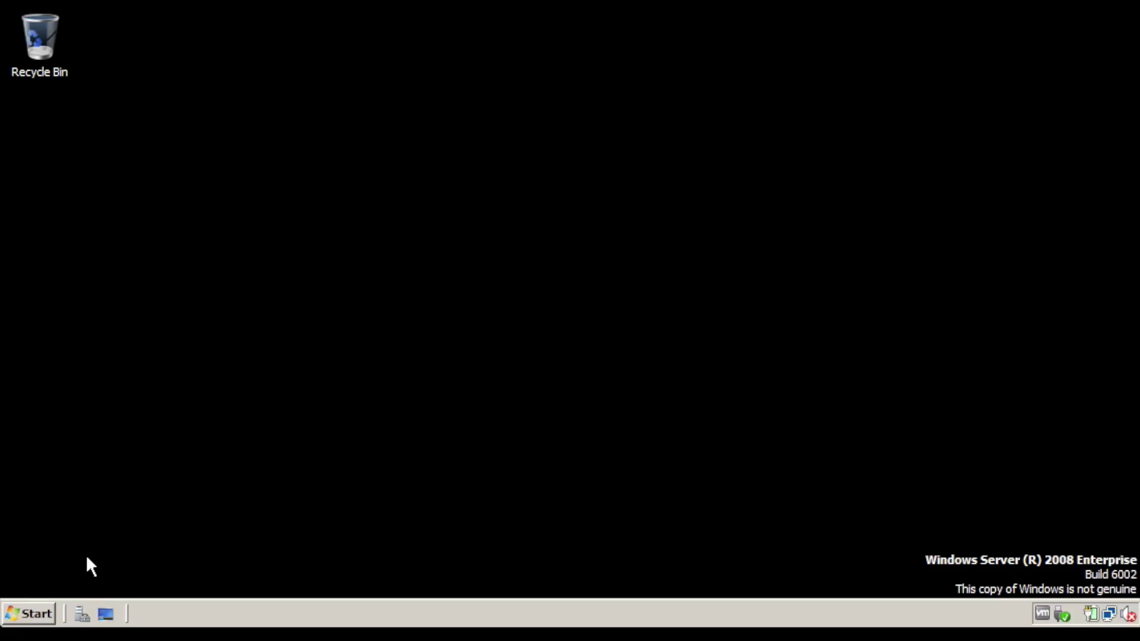
left_click(36, 618)
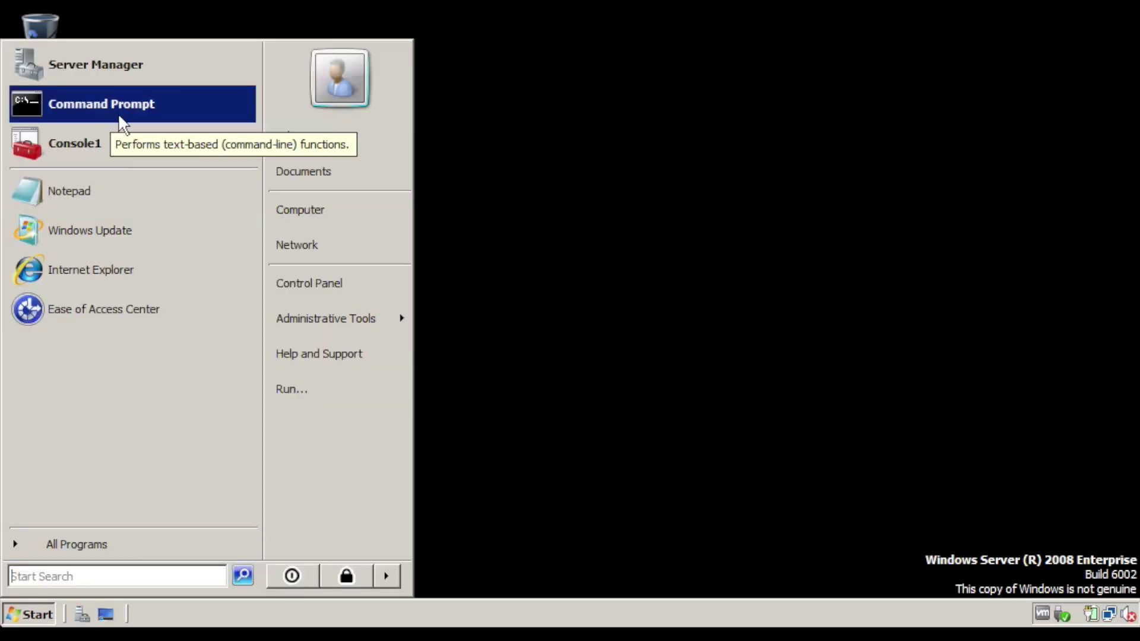
left_click(142, 104)
type("gpupdate")
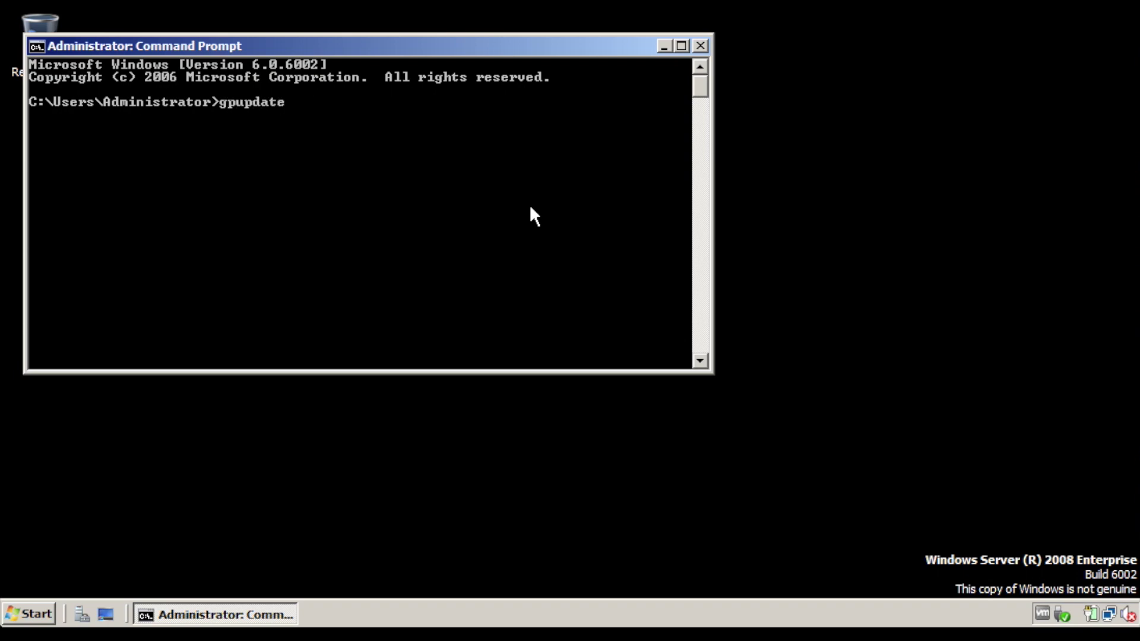
type(" /force")
key("Return")
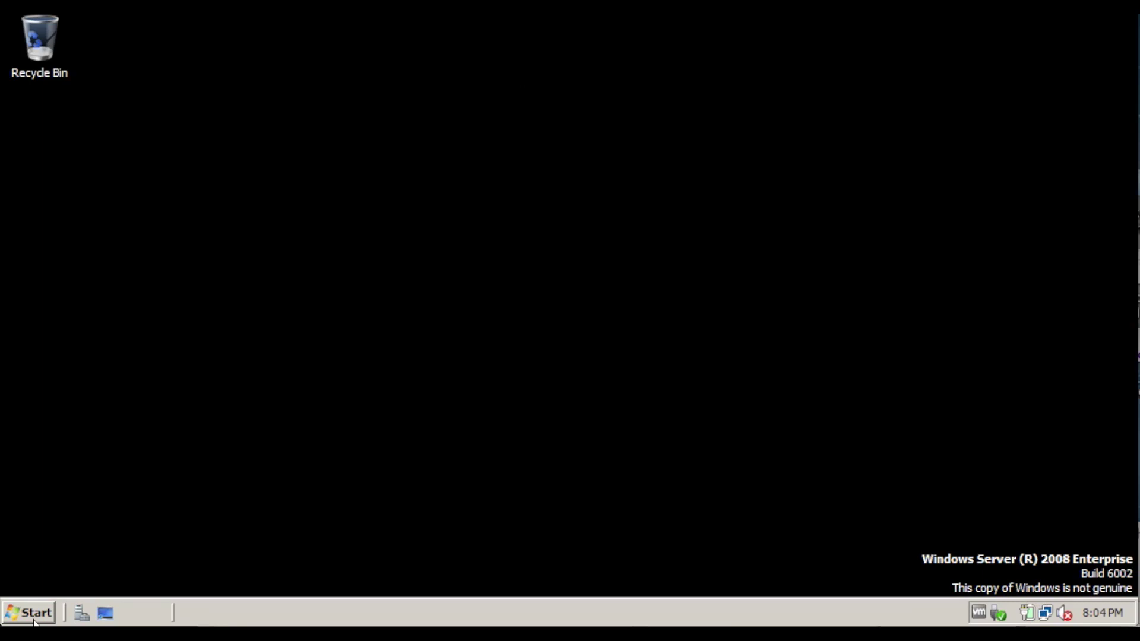
key("super")
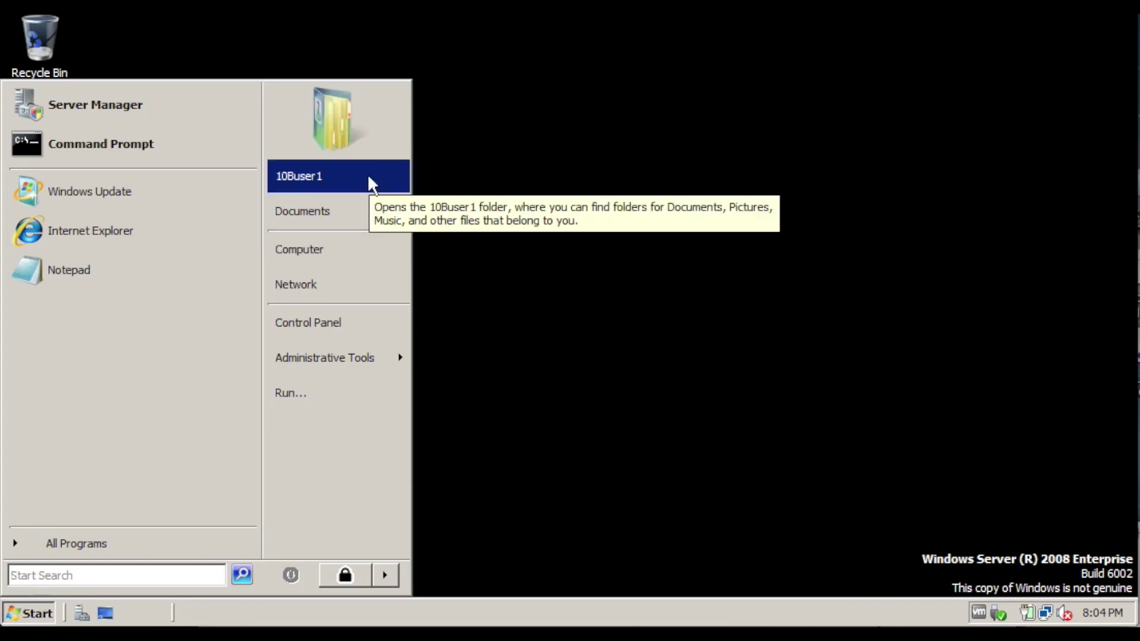
- Run gpresult /r as 10Buser1 to confirm GPOB applies and 10BGroup1 membership
left_click(134, 149)
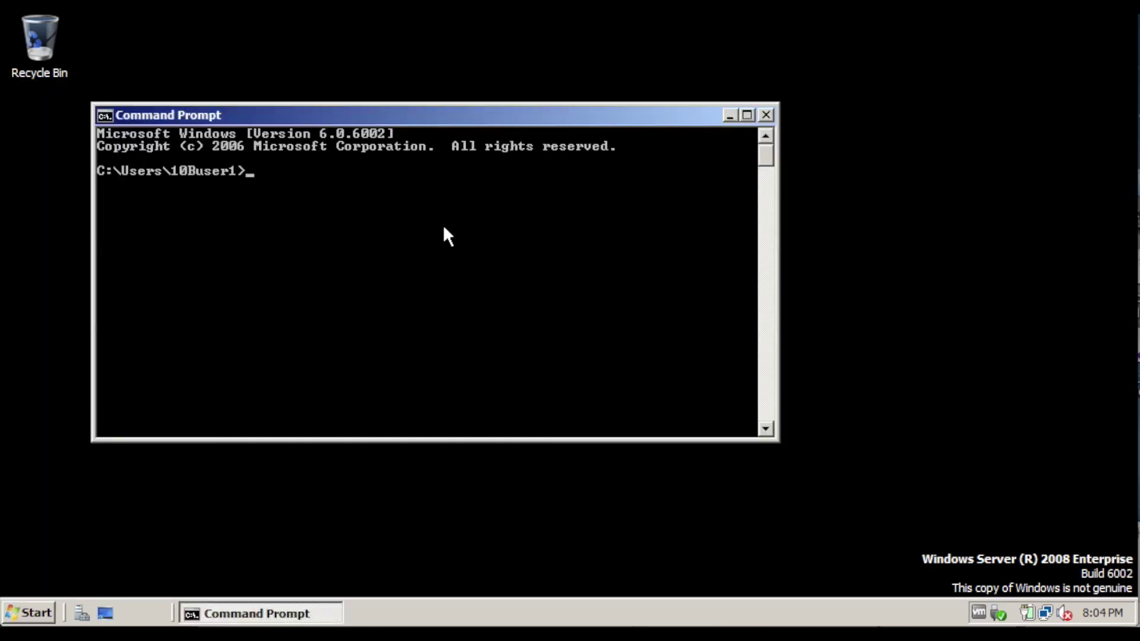
type("gpresult /r")
key("Return")
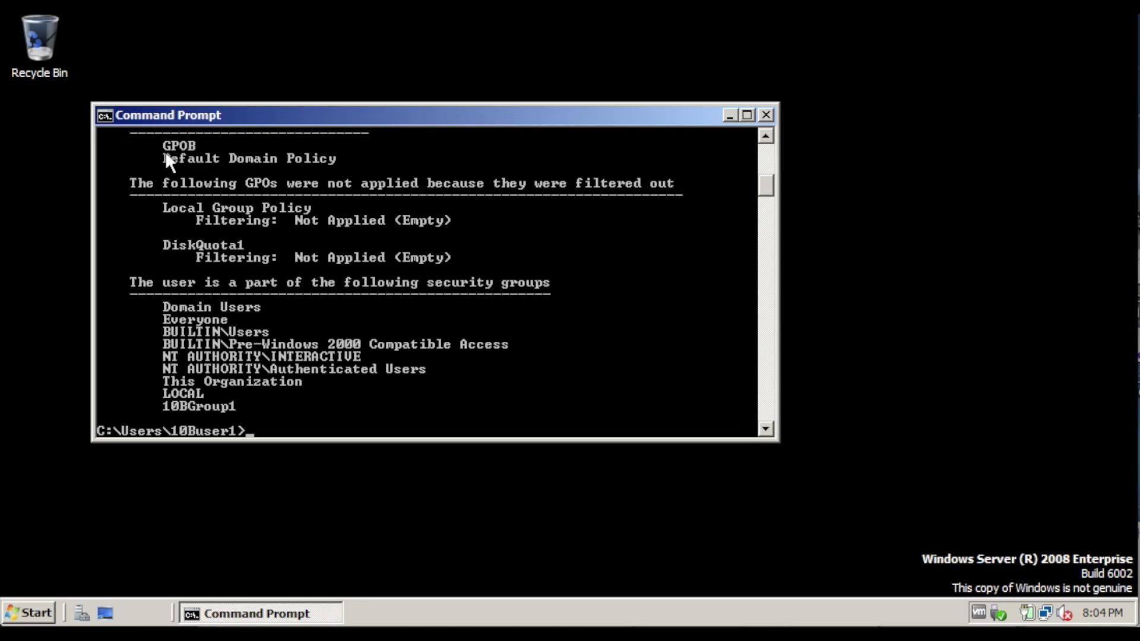
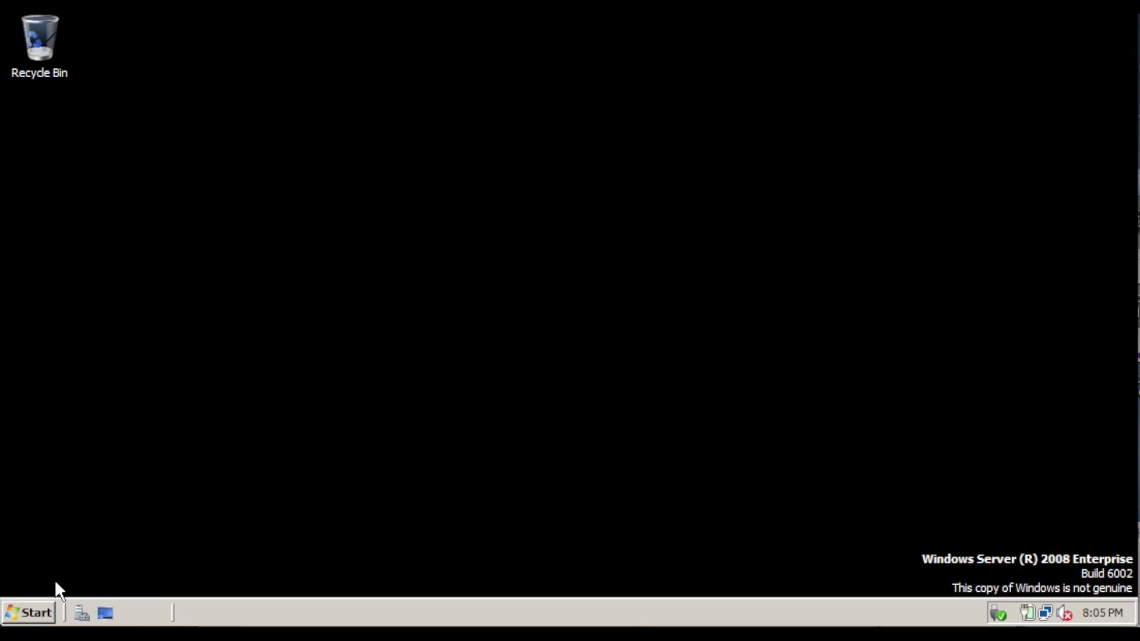
- Launch rsop.msc from the Start menu search
left_click(29, 613)
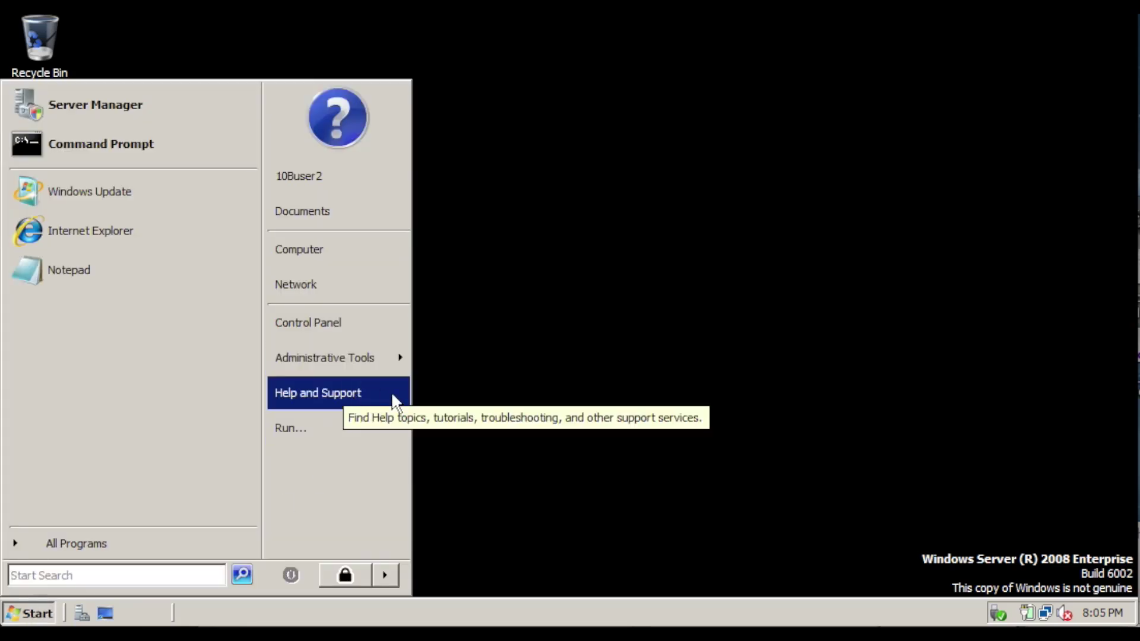
left_click(561, 290)
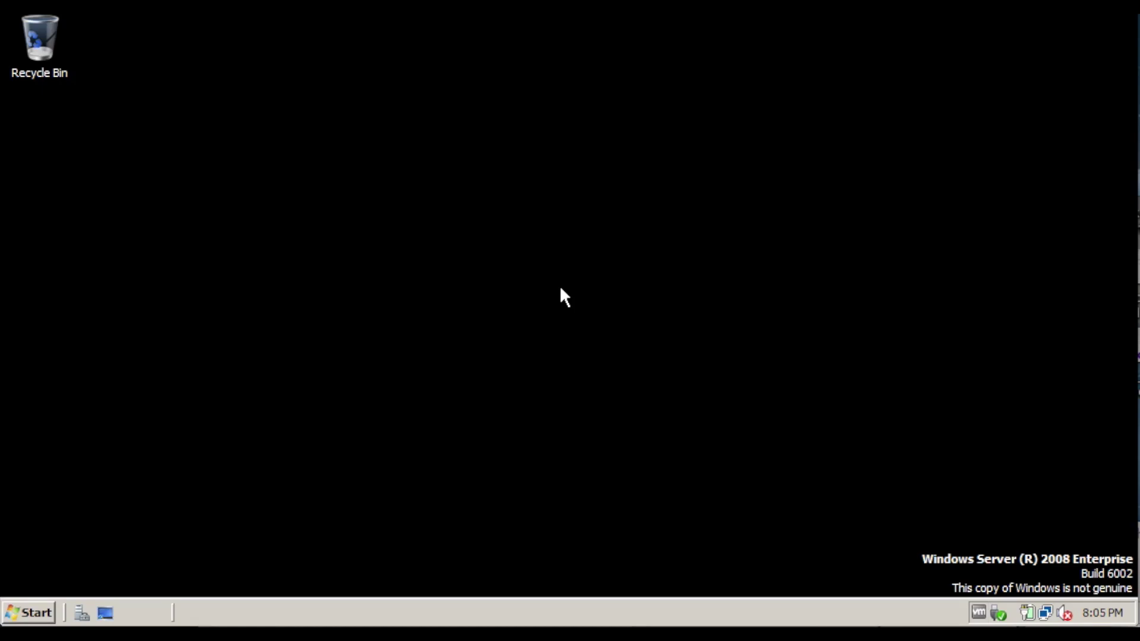
key("super")
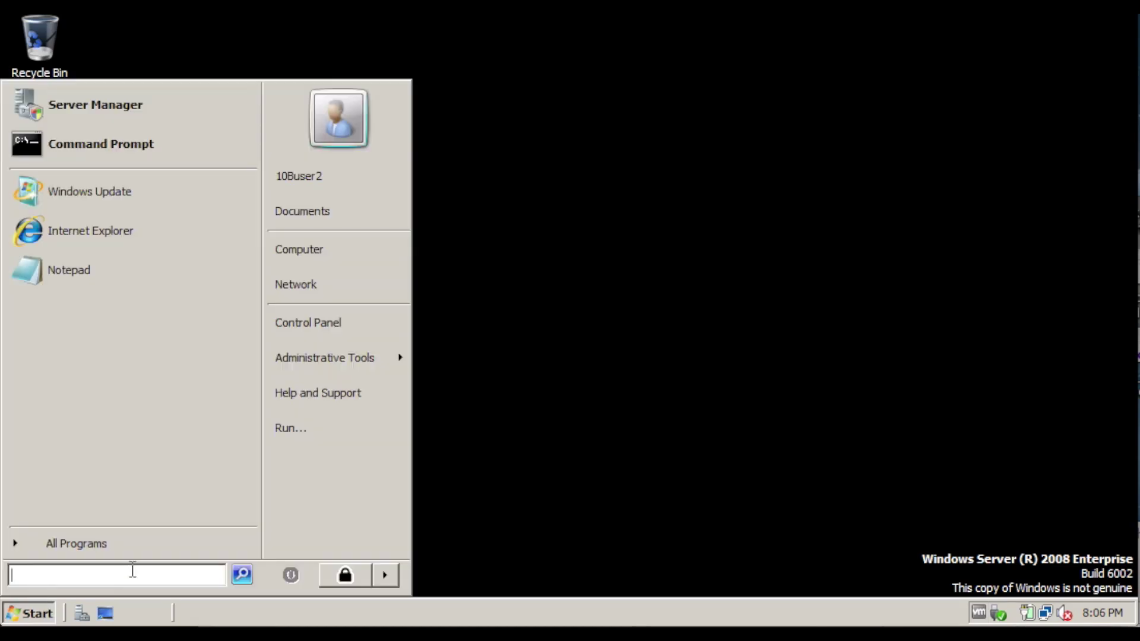
type("r")
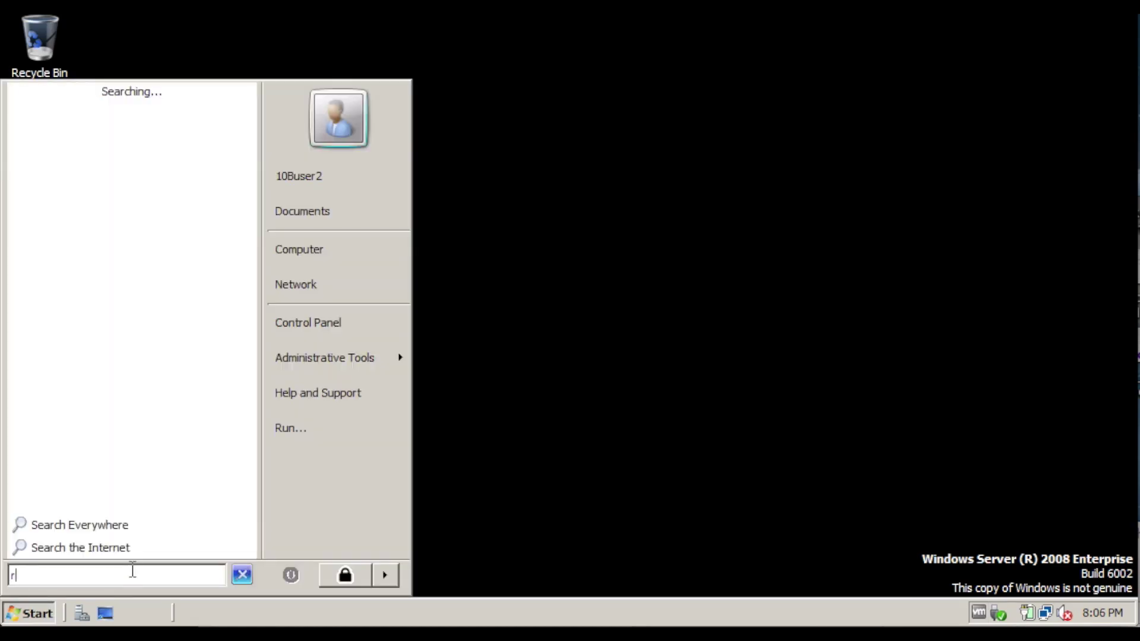
type("sop.msc")
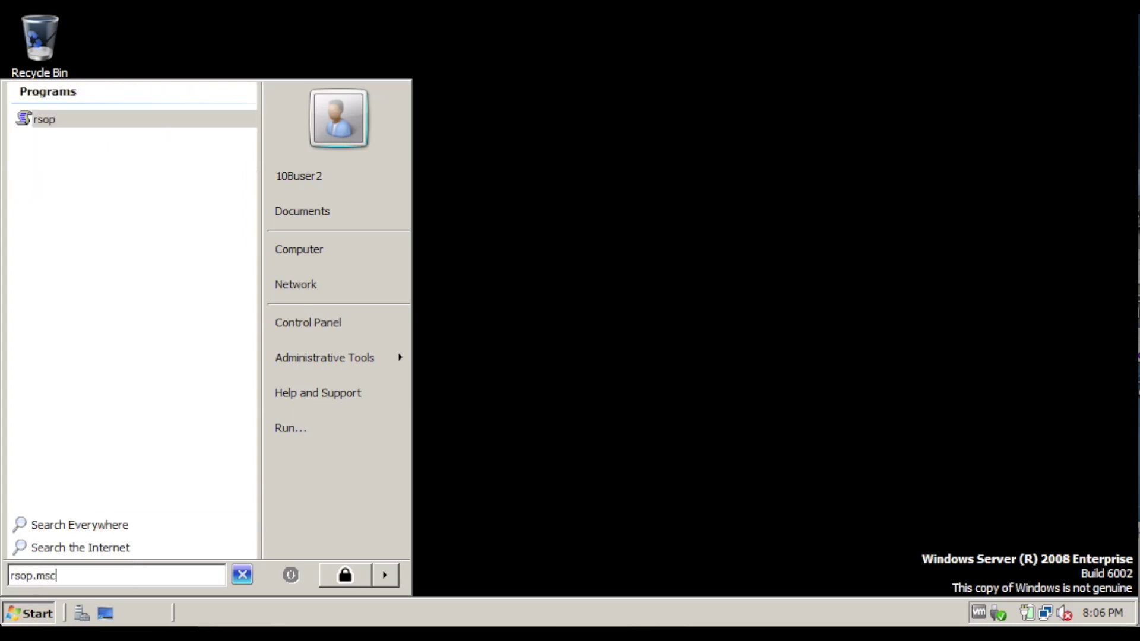
key("Return")
- Approve the UAC prompt with the administrator password and dismiss the computer-data access denied error
left_click(250, 334)
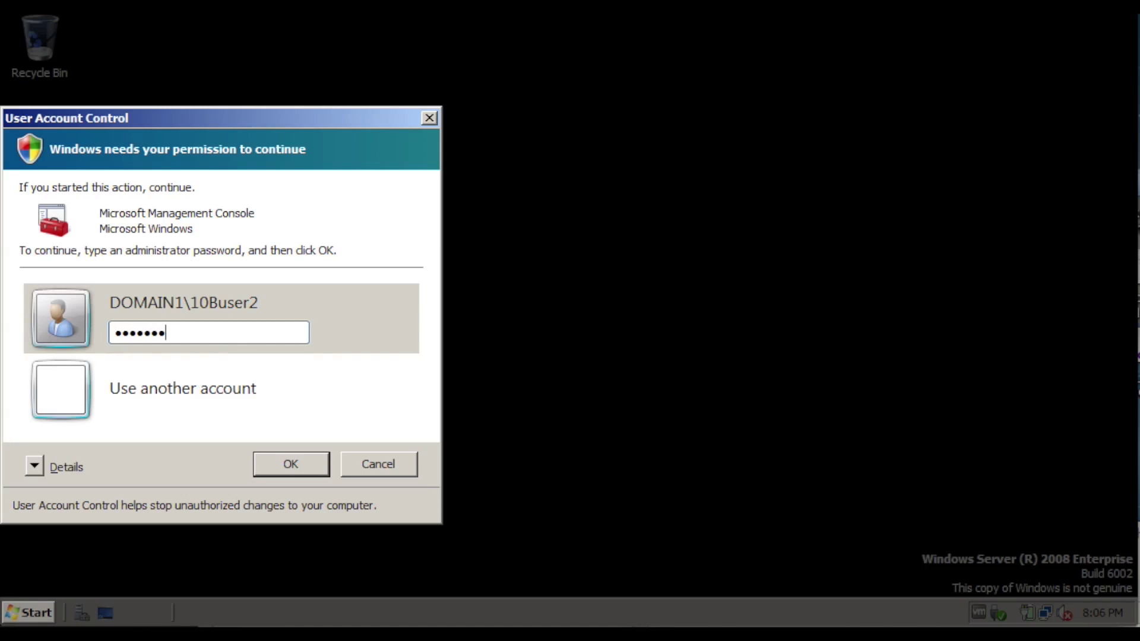
key("Return")
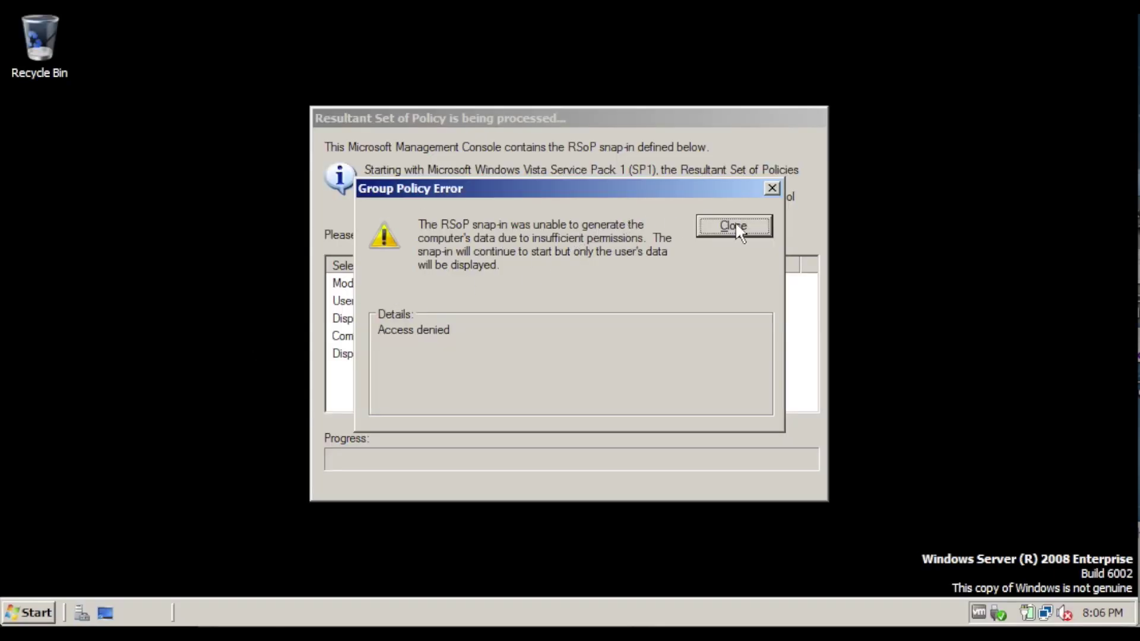
left_click(734, 227)
- View the applied Desktop settings under Administrative Templates, then close the RSoP console
left_click(57, 175)
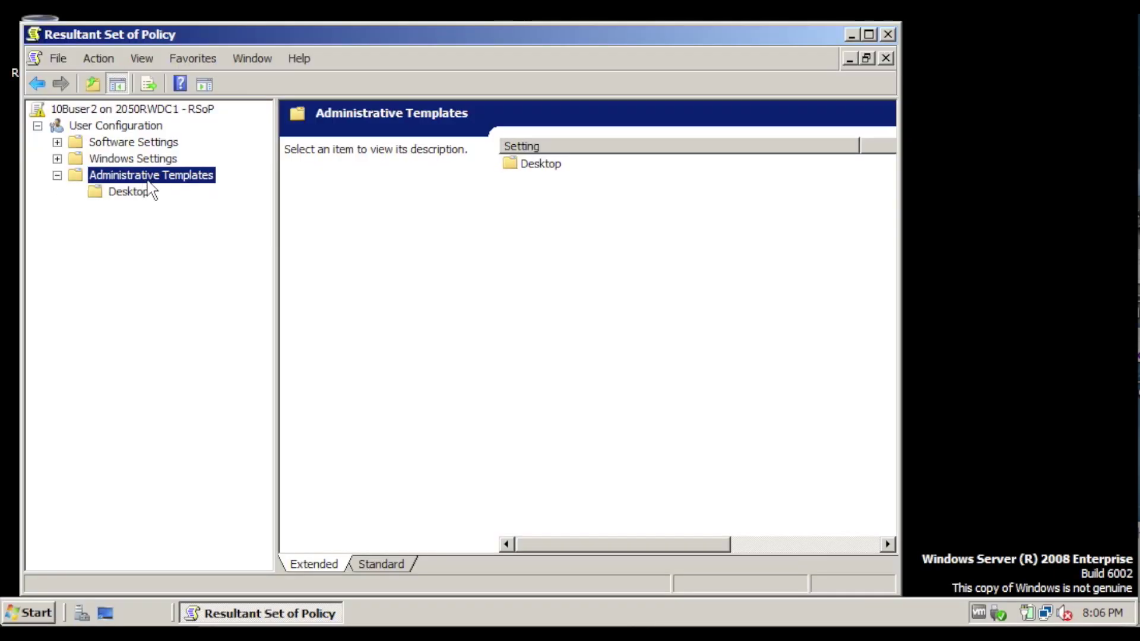
left_click(131, 194)
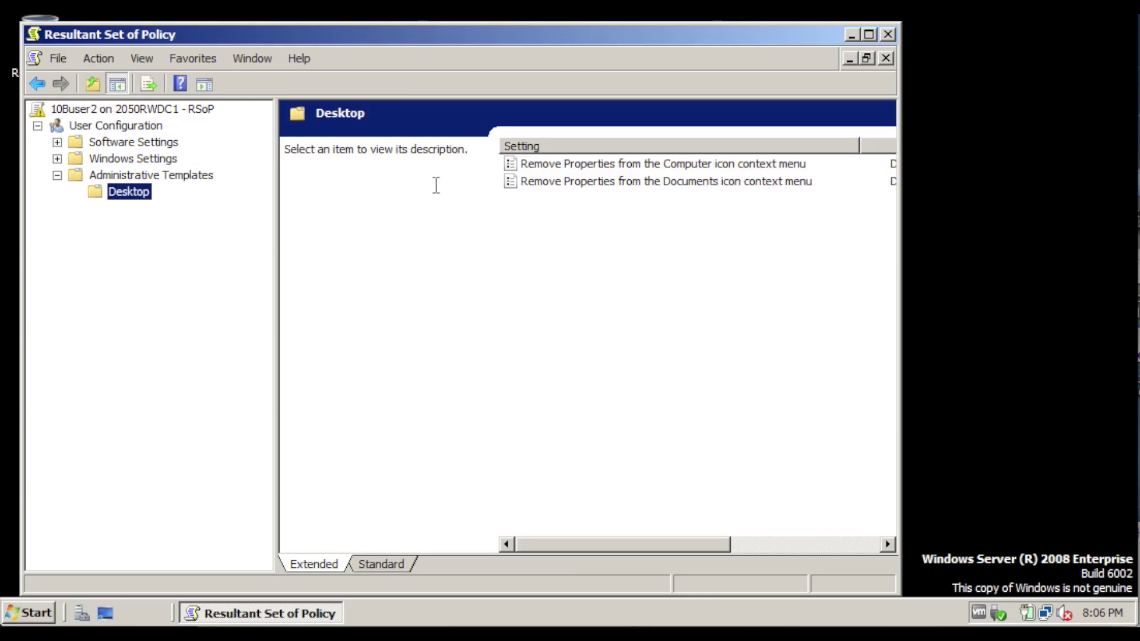
left_click(888, 34)
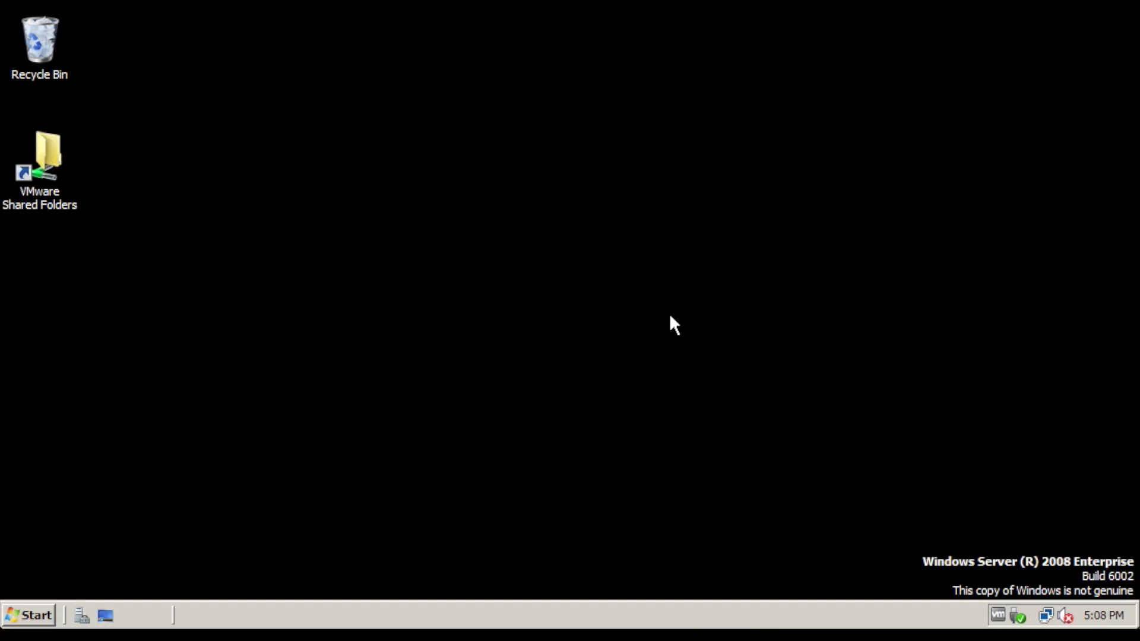
- In a new Command Prompt, stop the Print Spooler with 'net stop spooler'
key("super")
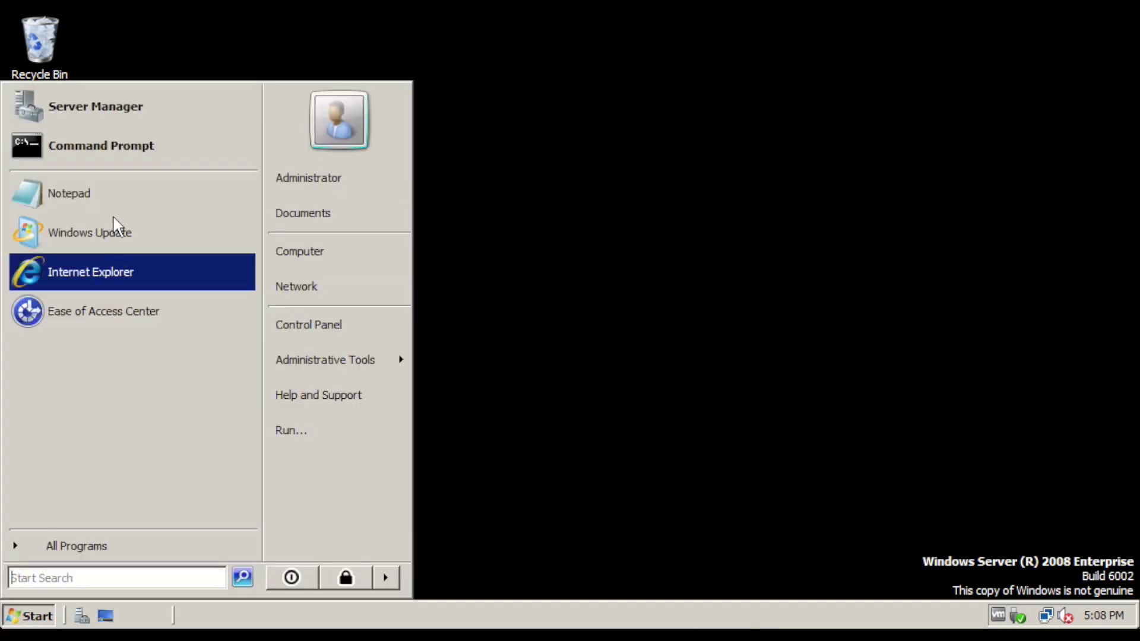
left_click(194, 143)
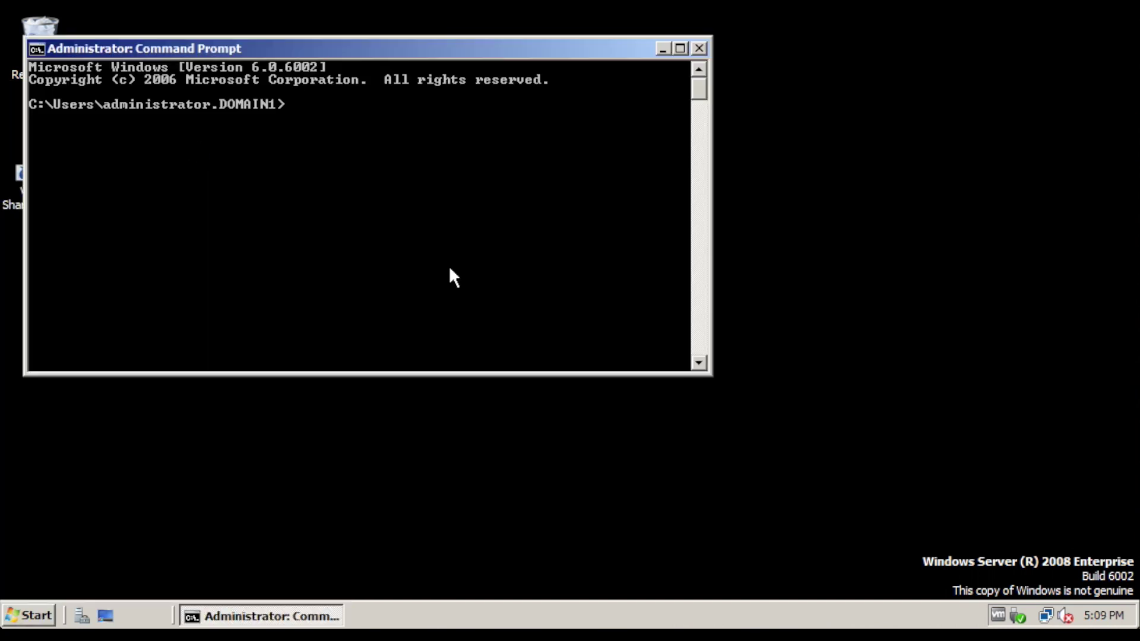
type("net stop spooler")
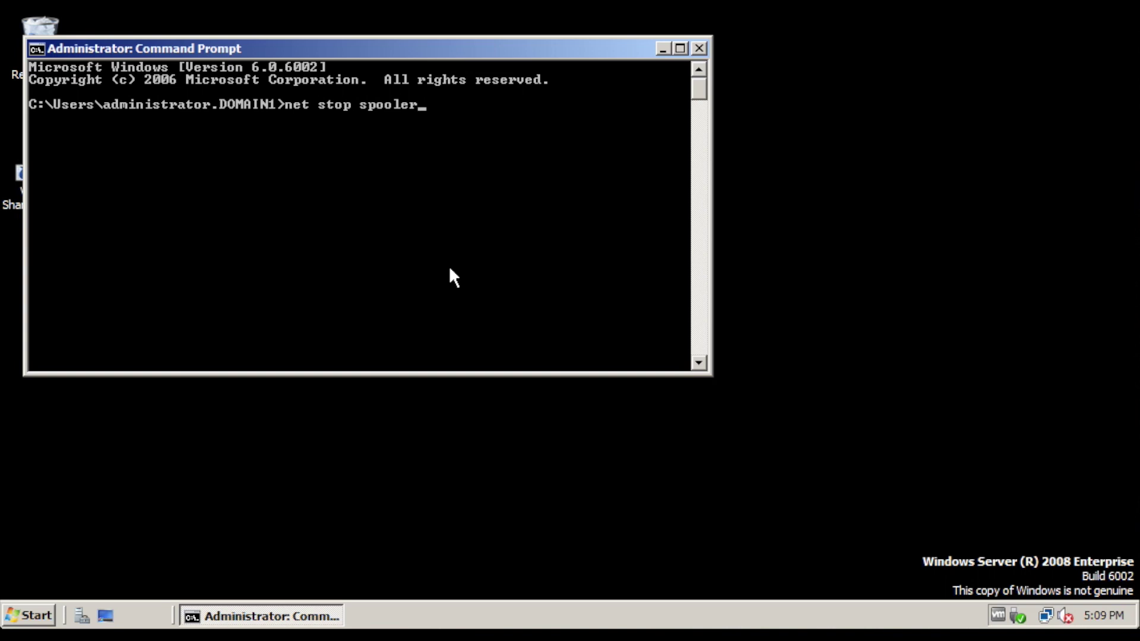
key("Return")
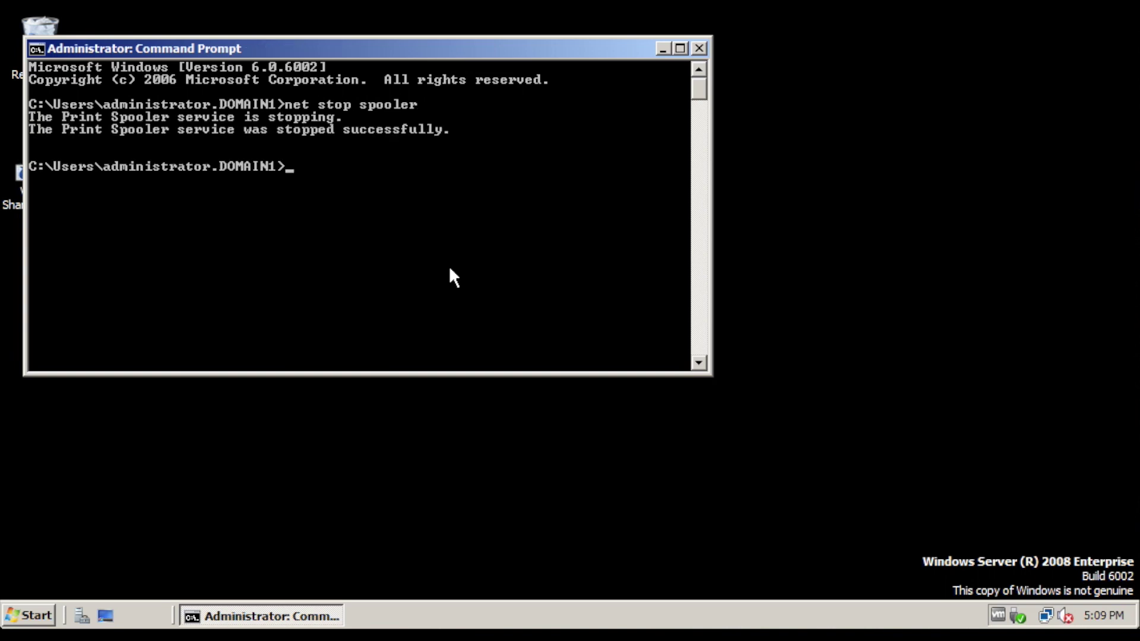
- Run 'sc config schedule start spooler= disabled' to disable its startup, then close Command Prompt
type("sc config sche")
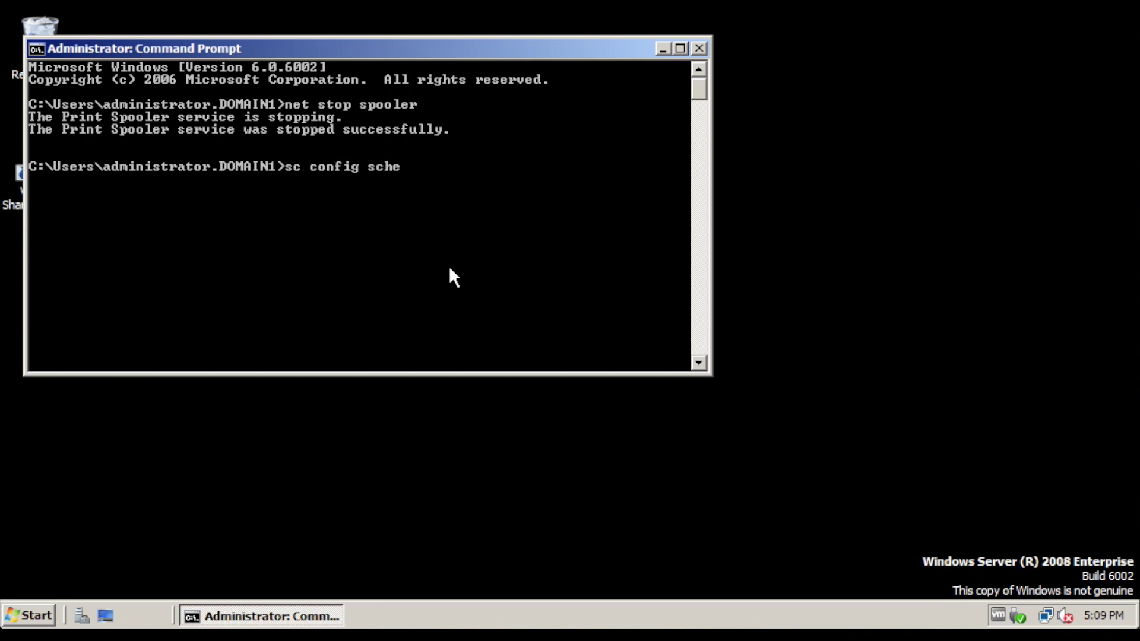
type("dule start spooler")
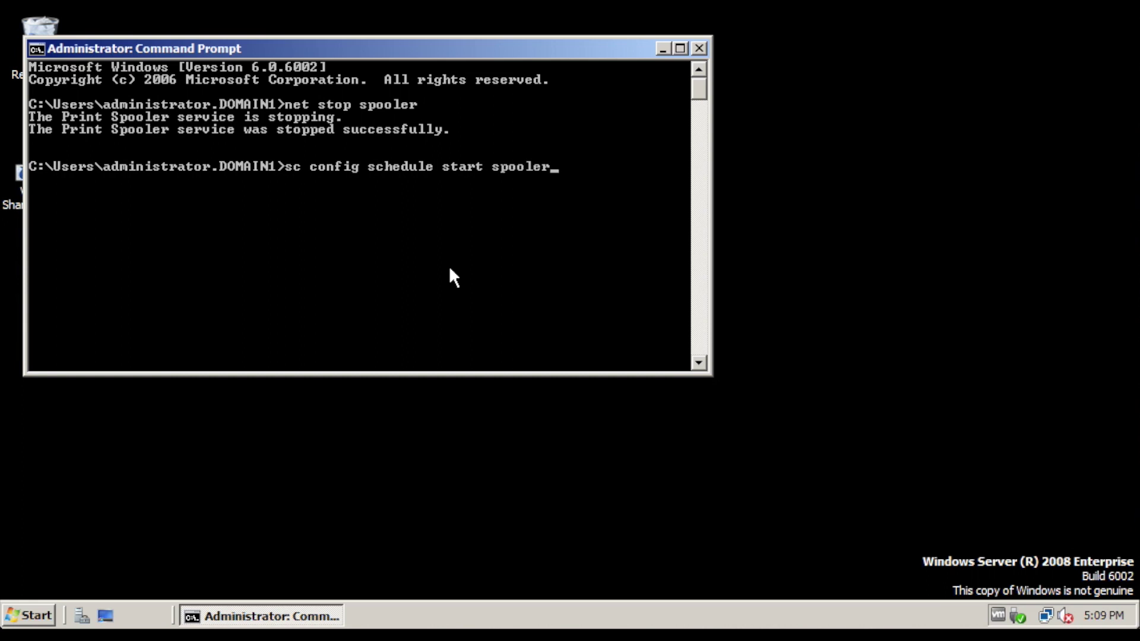
type("= disabled")
key("Return")
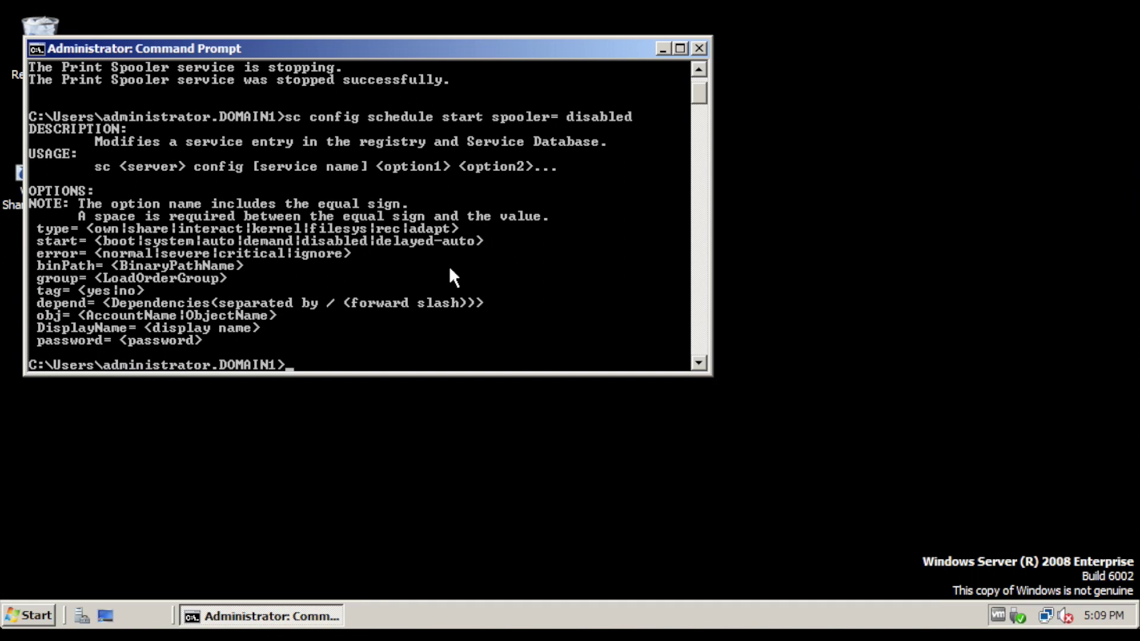
key("alt+F4")
left_click(28, 616)
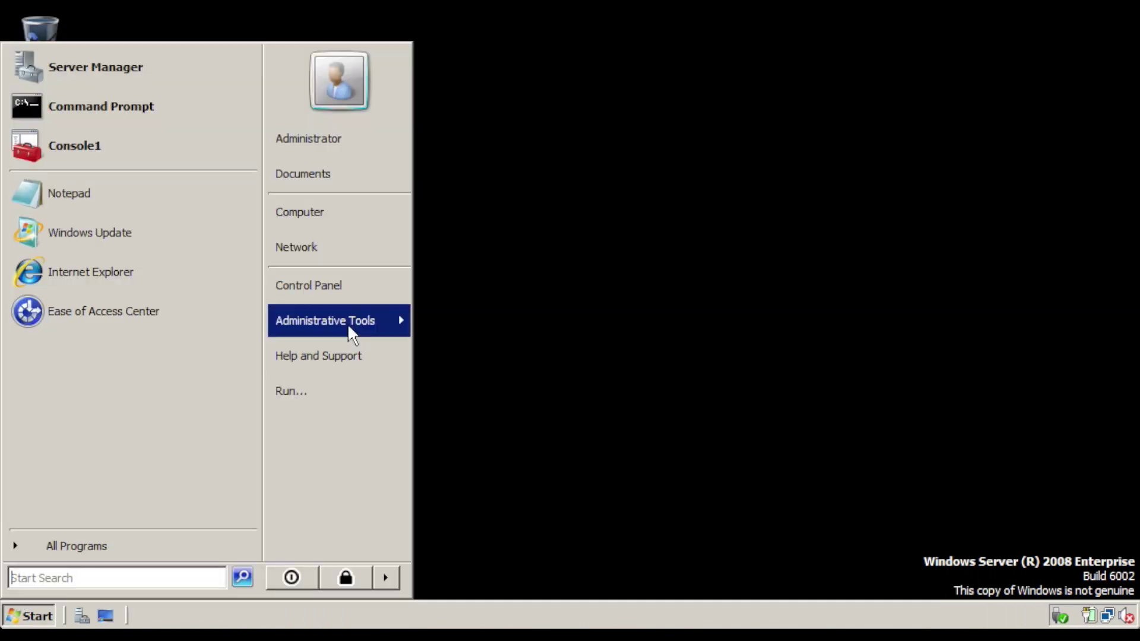
- From Administrative Tools, create GPO 'GPOD' linked to domain1.local and open it in the editor
mouse_move(366, 315)
left_click(542, 348)
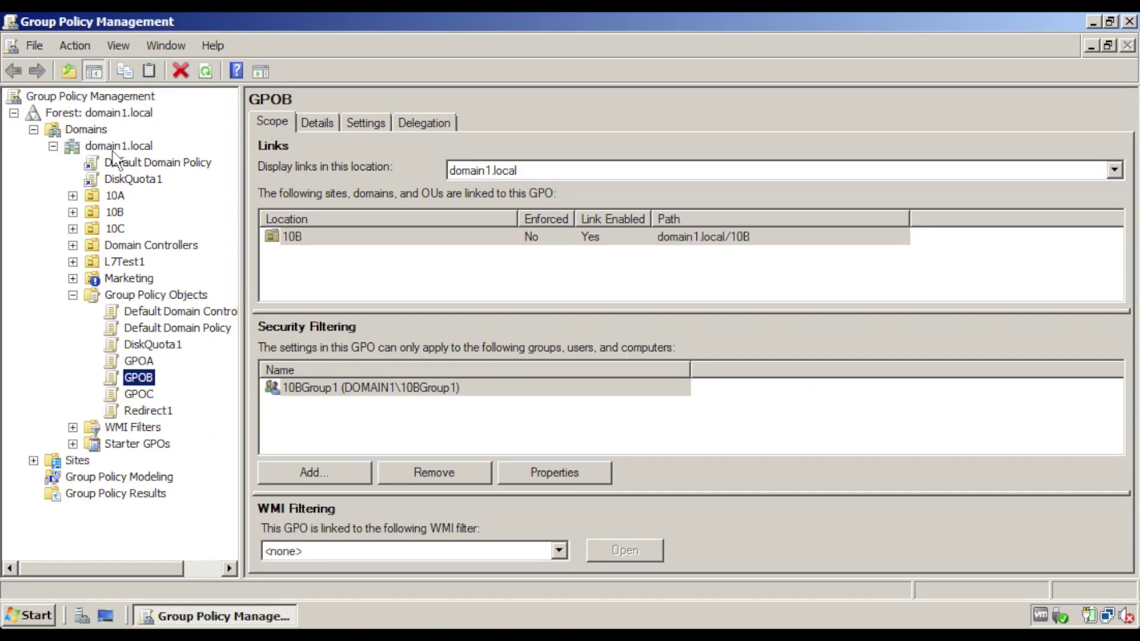
right_click(119, 149)
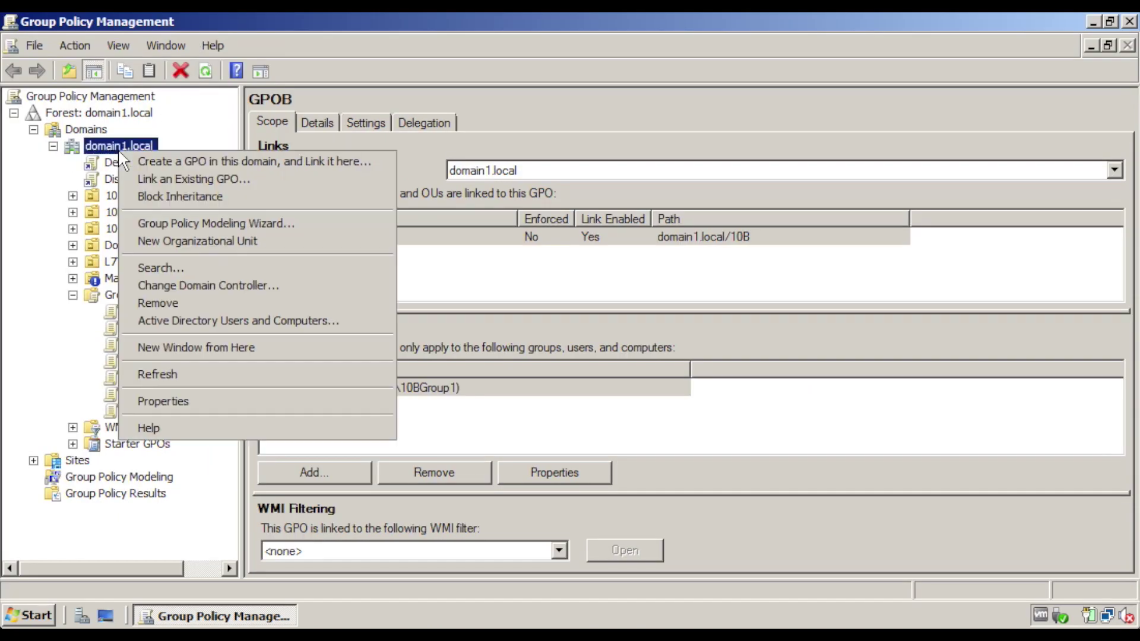
left_click(200, 172)
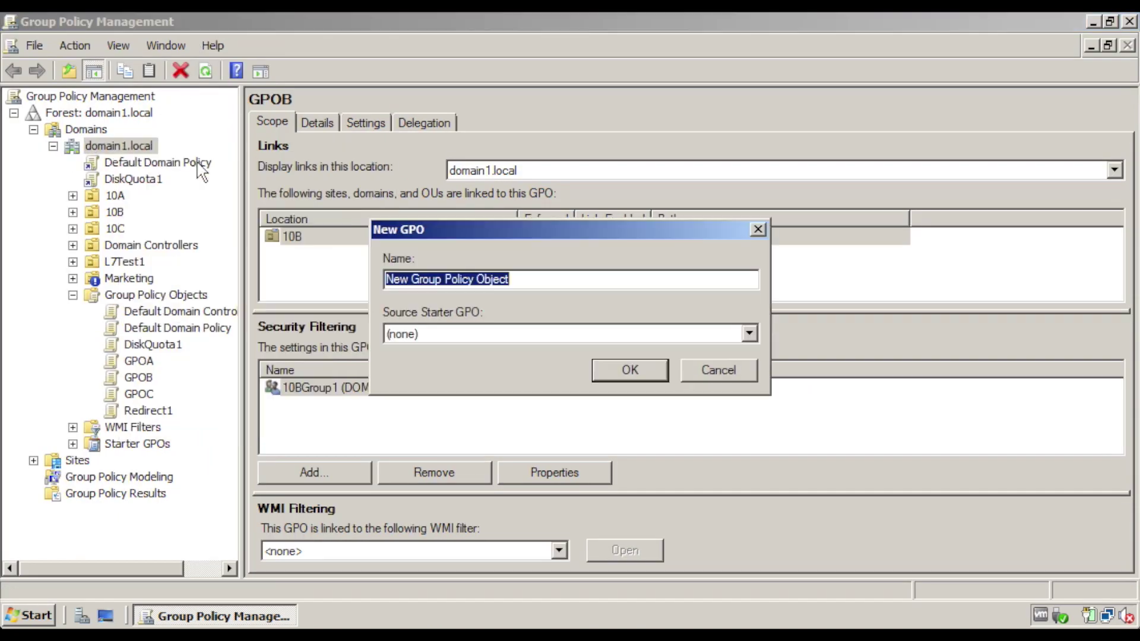
type("GPOD")
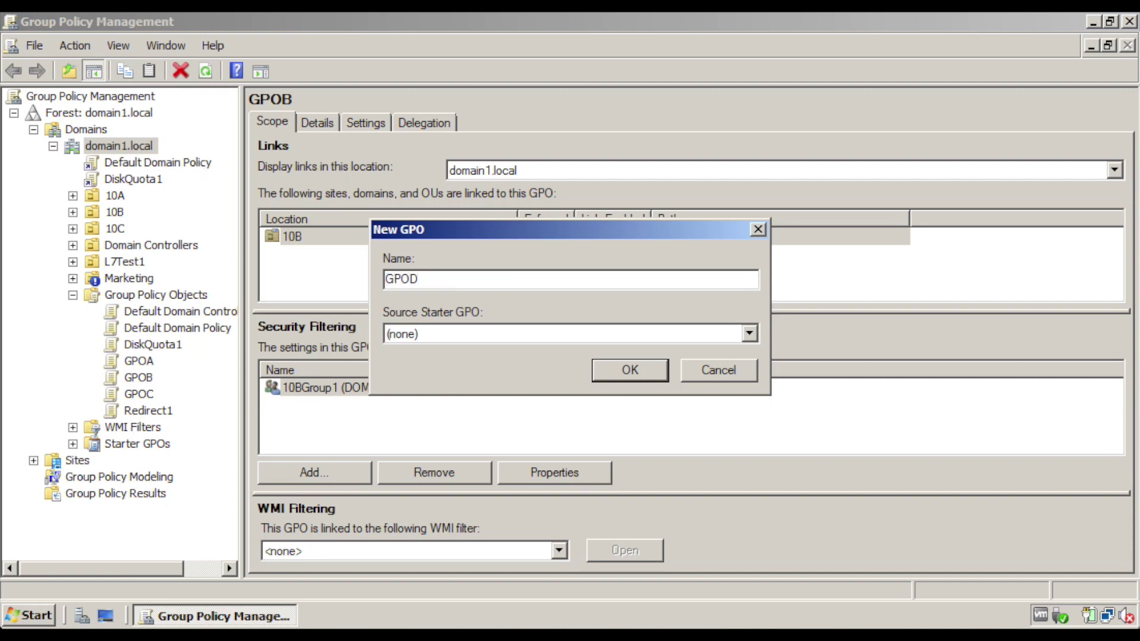
left_click(637, 372)
right_click(141, 428)
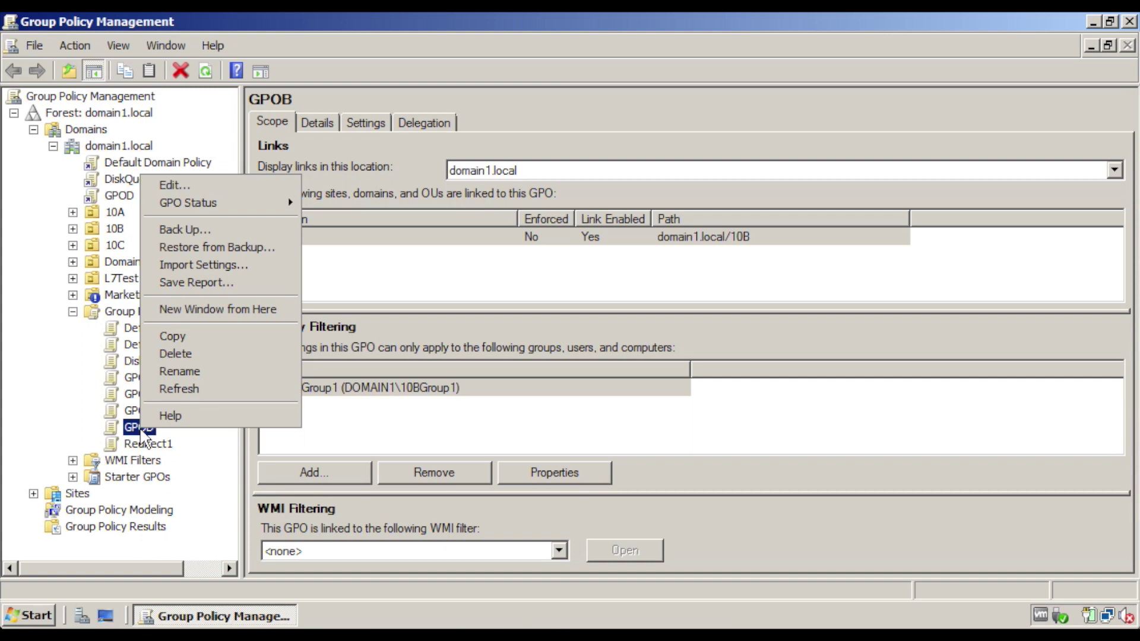
left_click(175, 185)
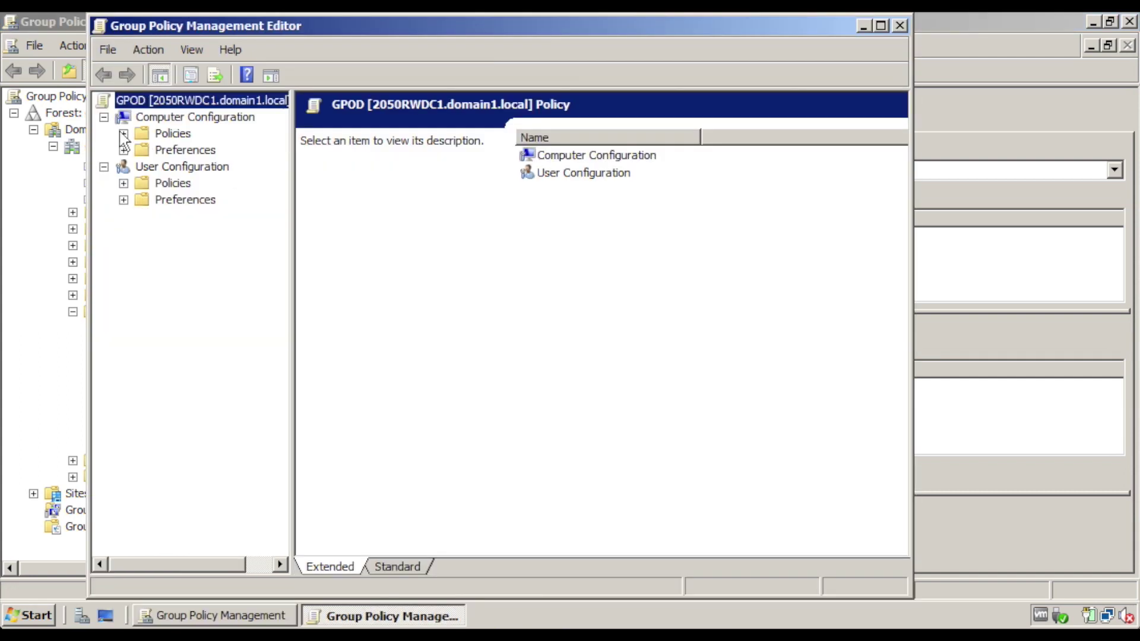
- Navigate to Computer Configuration > Windows Settings > Security Settings > Local Policies > Security Options
left_click(123, 134)
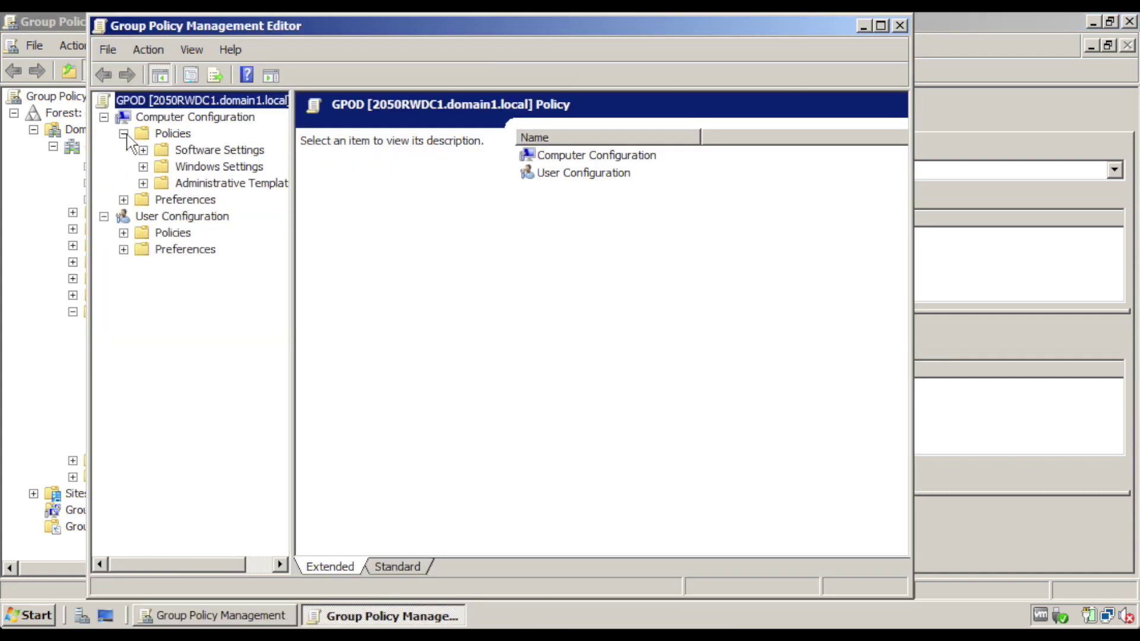
left_click(144, 166)
left_click(163, 200)
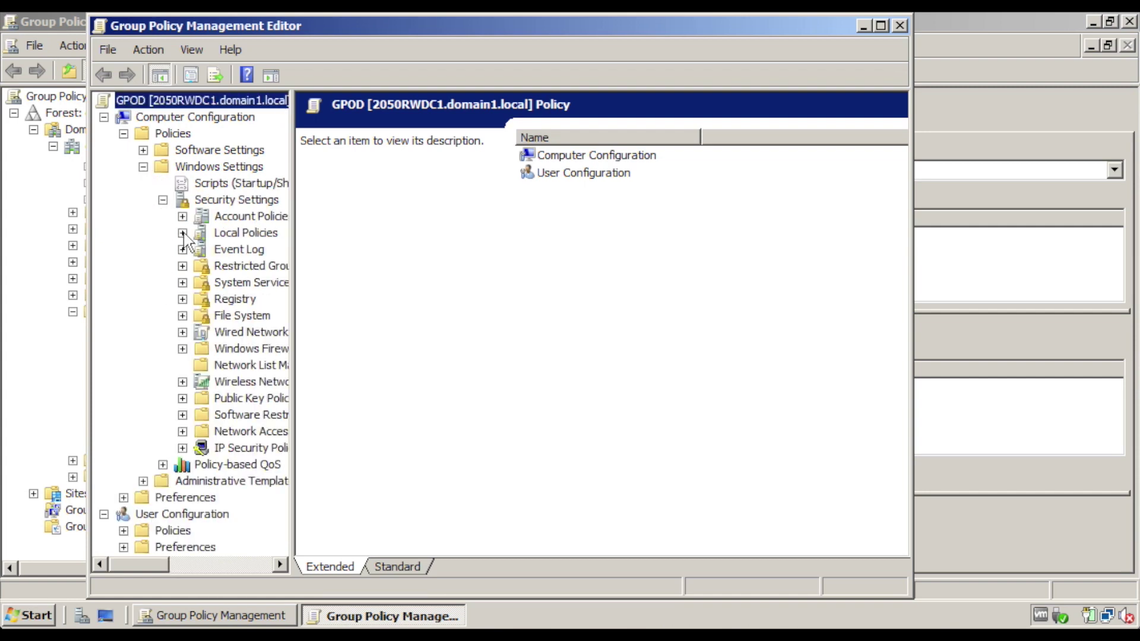
left_click(182, 233)
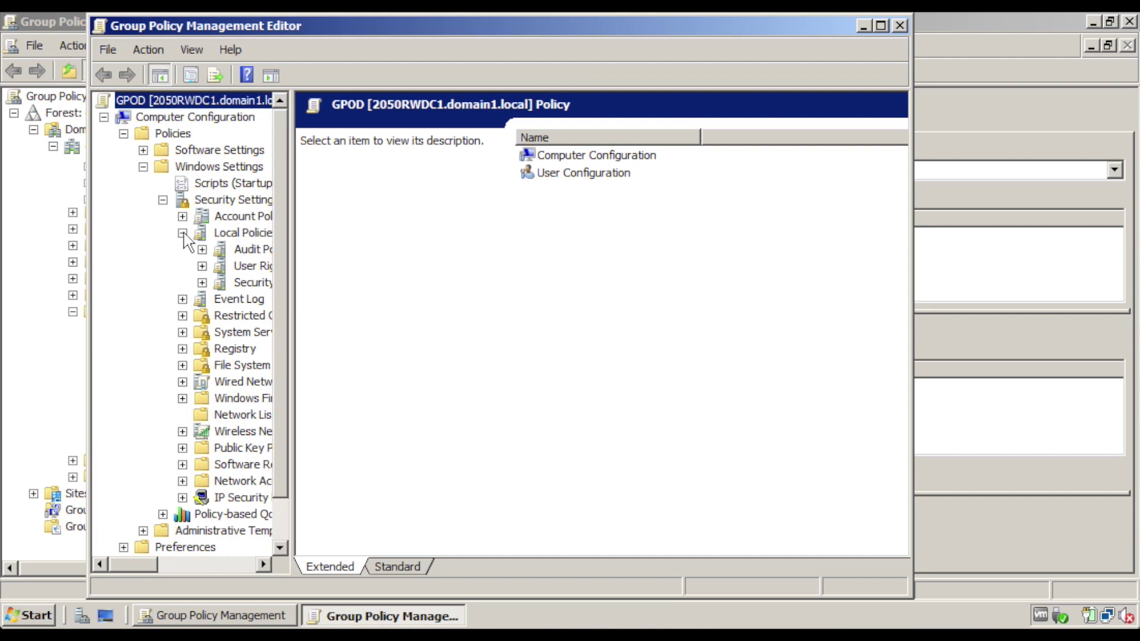
left_click(203, 282)
left_click(250, 285)
scroll(250, 285, "down", 1)
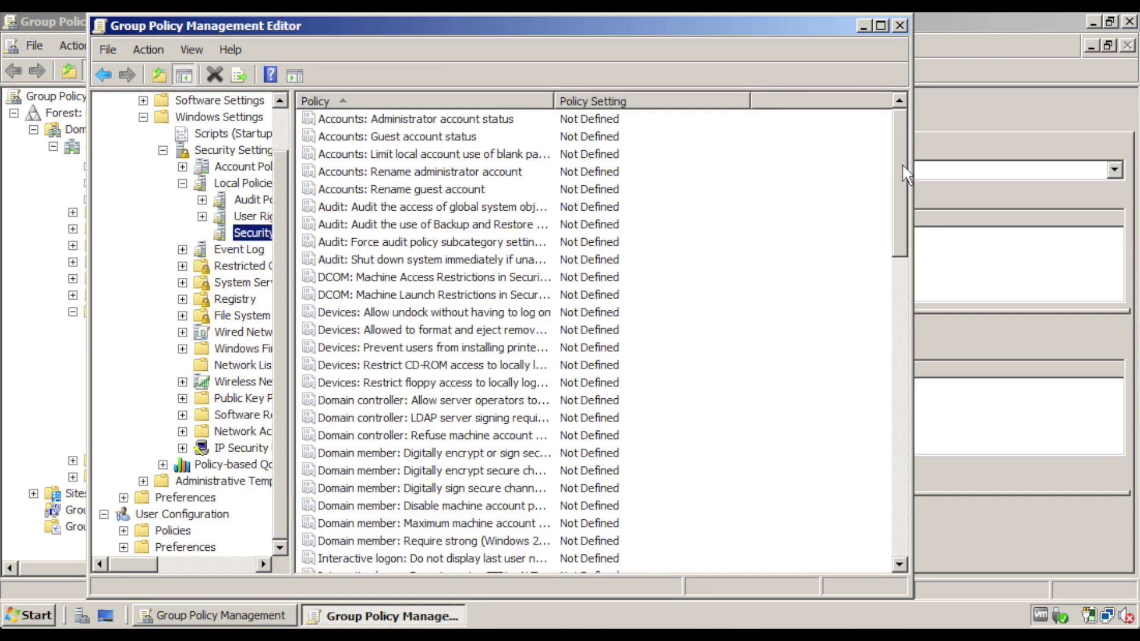
scroll(469, 193, "down", 7)
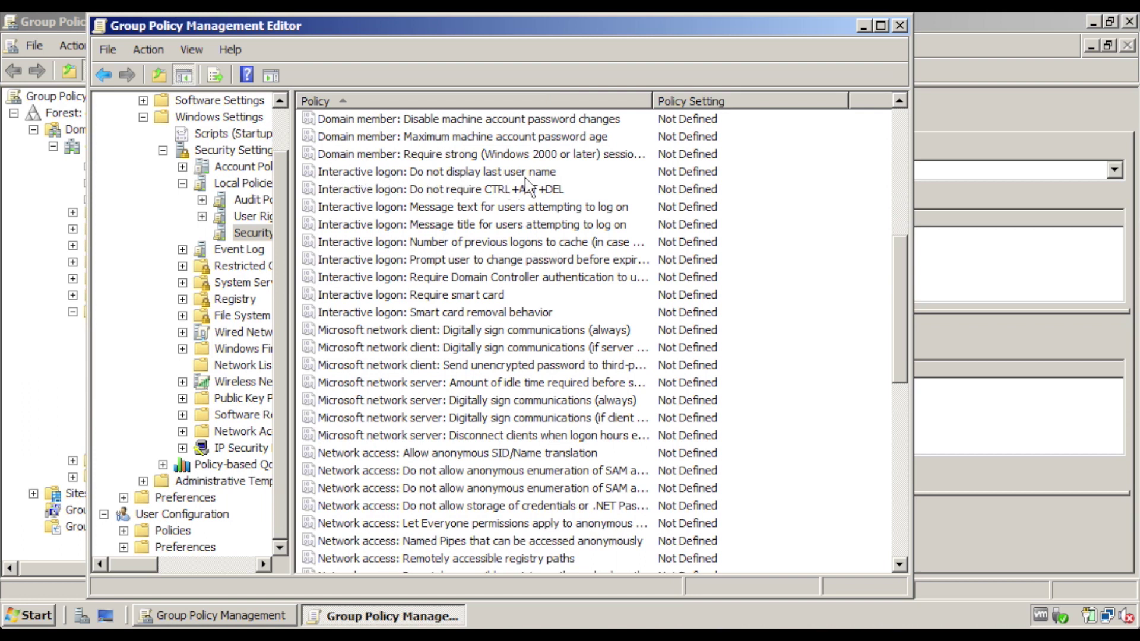
- Define and enable 'Interactive logon: Do not display last user name', then close the editor
double_click(427, 174)
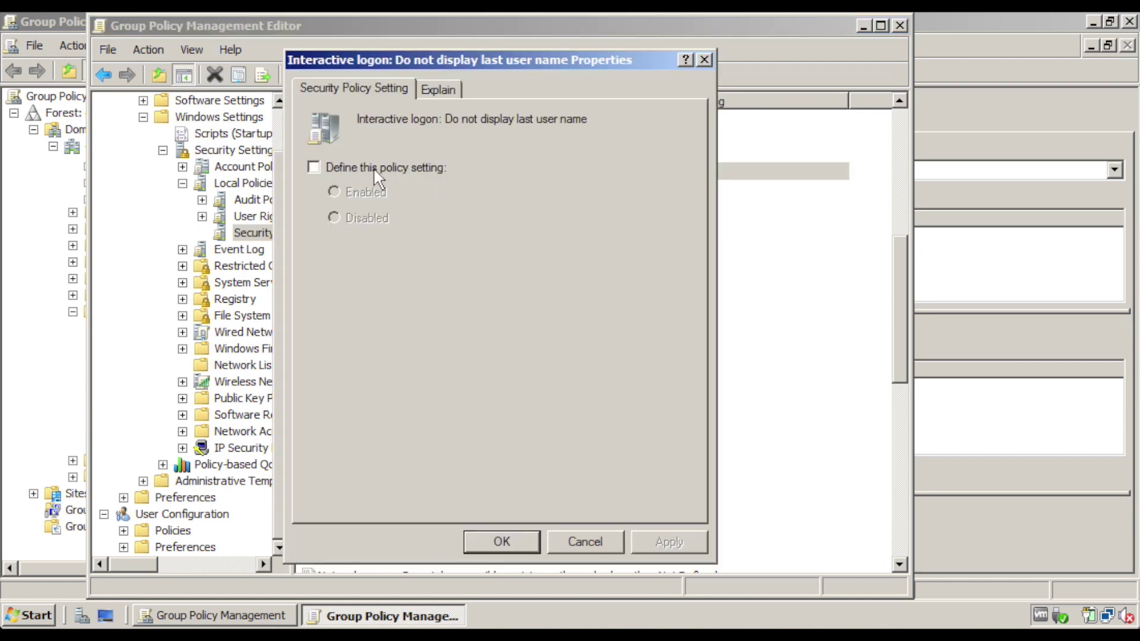
left_click(315, 168)
left_click(334, 192)
left_click(527, 542)
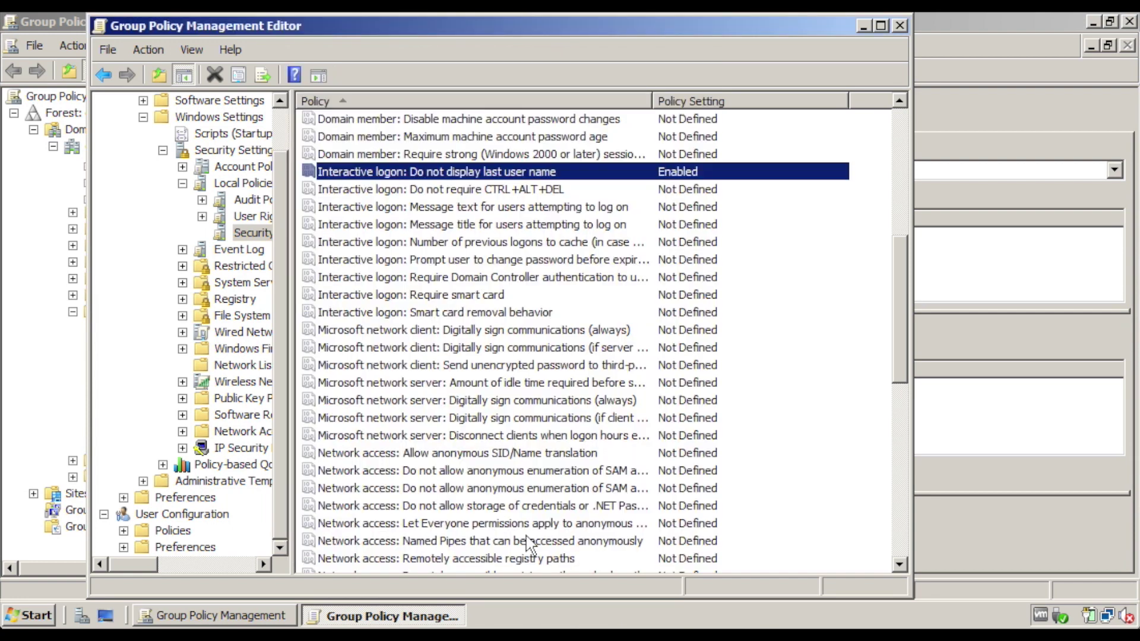
left_click(900, 26)
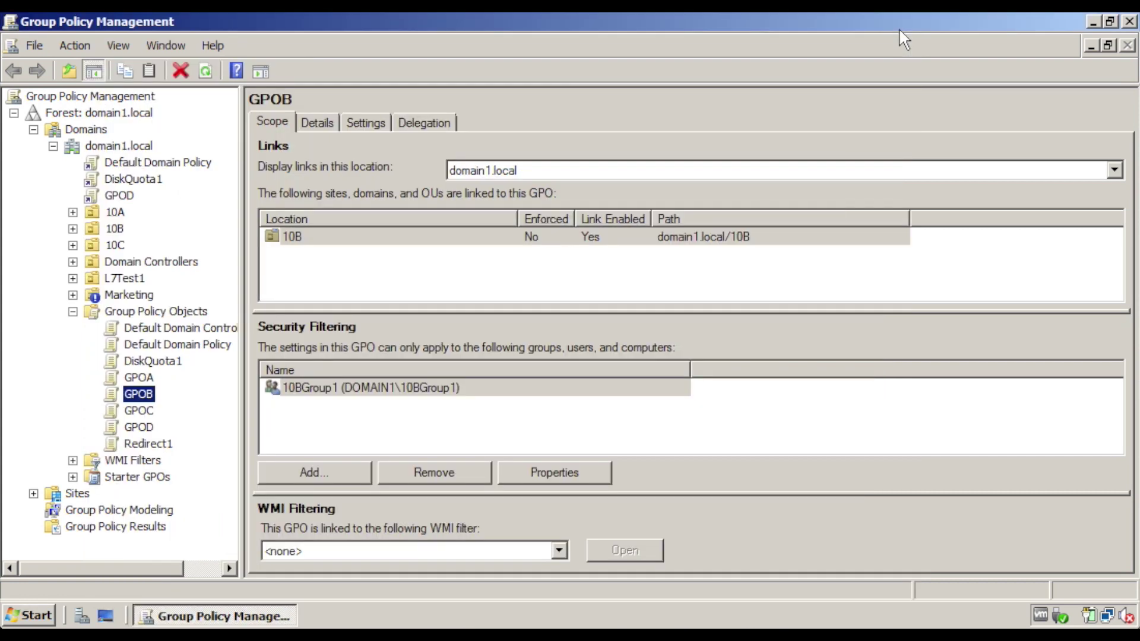
- Create a new WMI filter named 'Print Spooler Disabled'
left_click(133, 463)
right_click(134, 470)
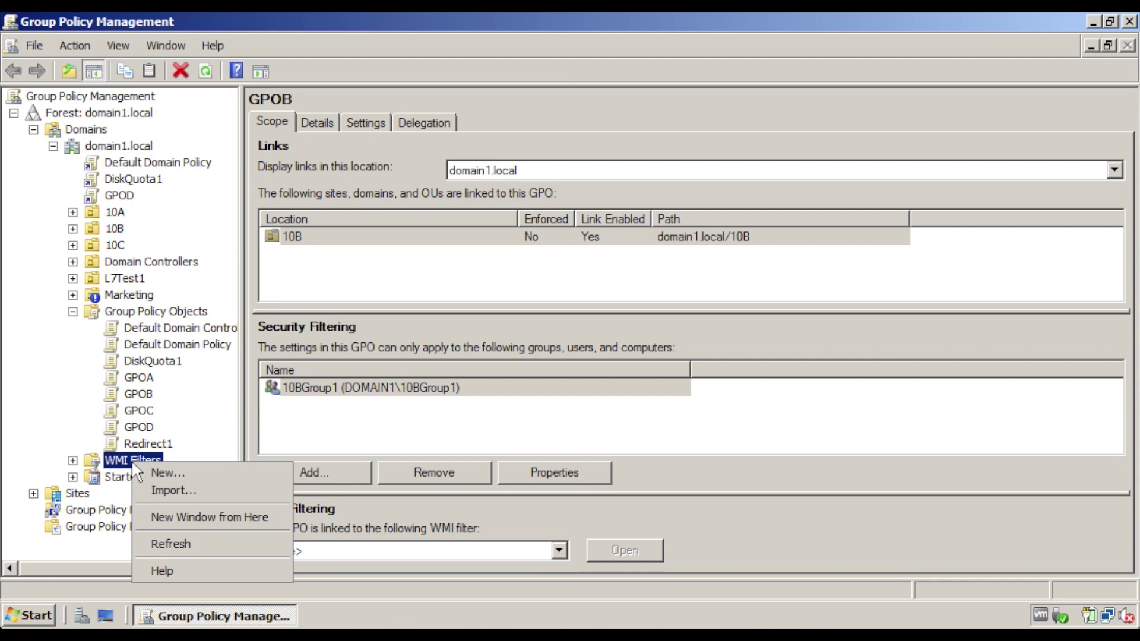
left_click(162, 471)
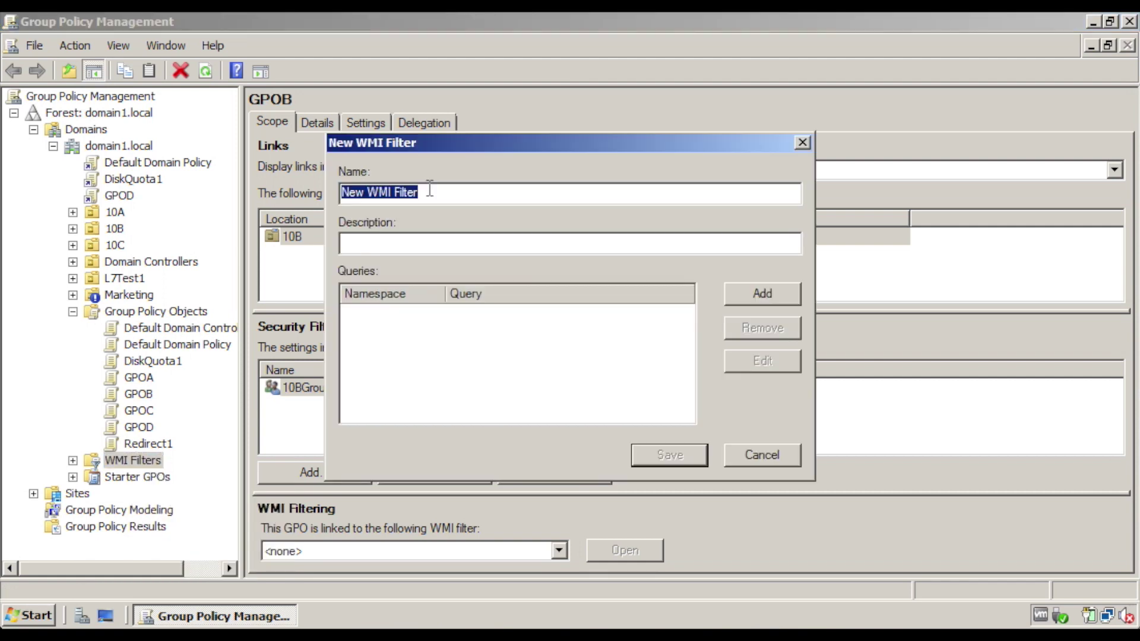
type("print")
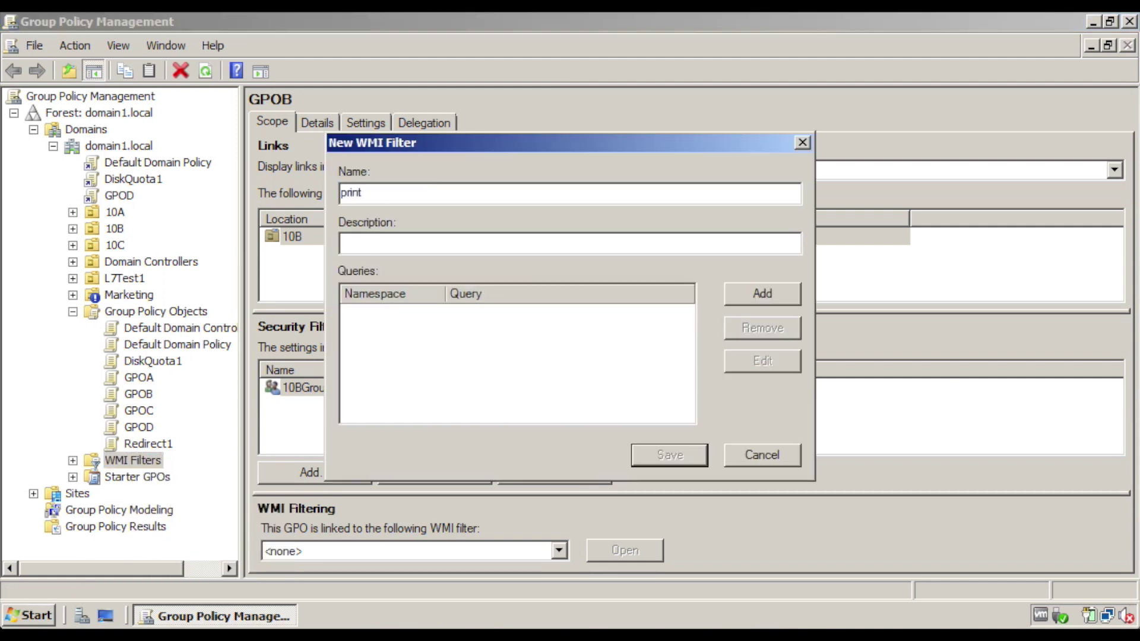
key("BackSpace")
key("BackSpace")
key("BackSpace")
key("BackSpace")
key("BackSpace")
type("Print Spooler Disabled")
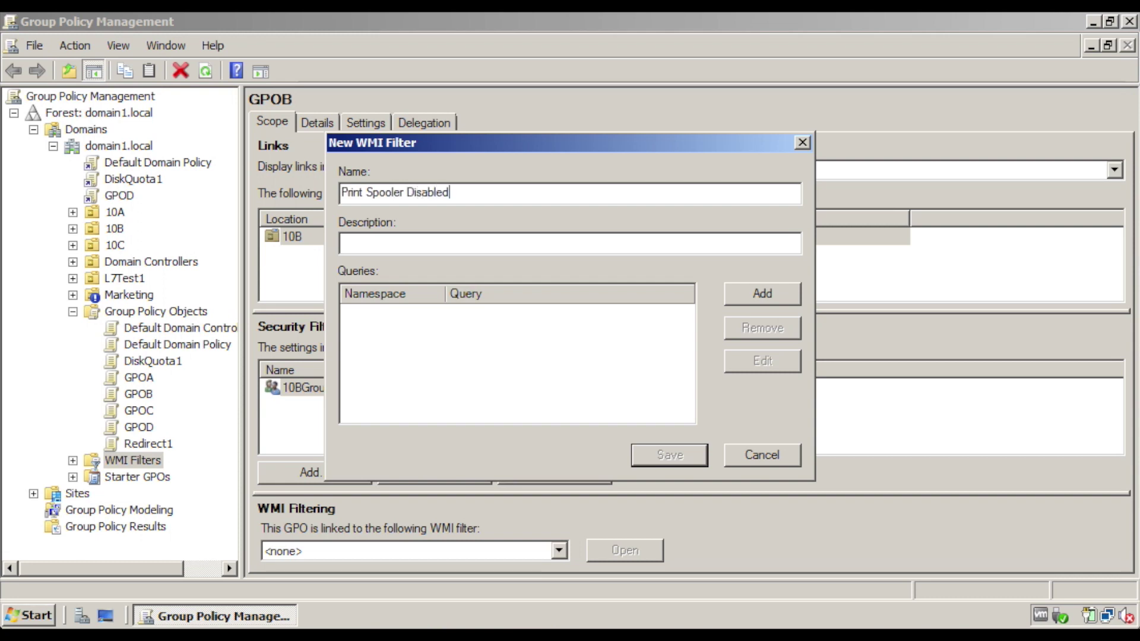
- Add query SELECT * FROM Win32_Service WHERE Name='schedule' AND startmode='disabled' and save
left_click(763, 294)
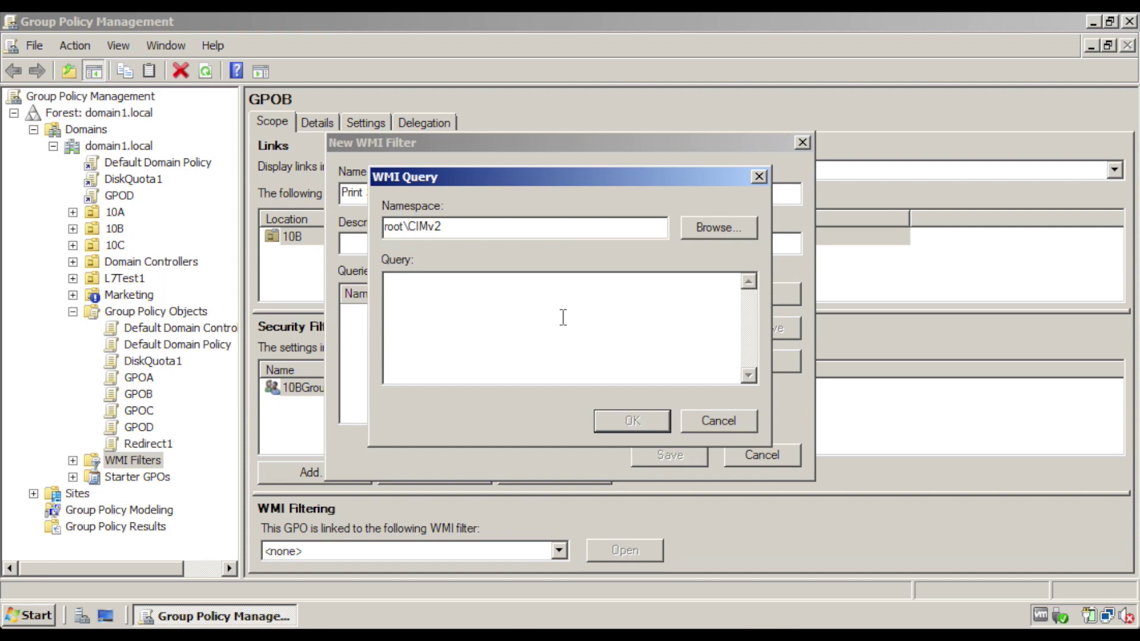
type("SELECT * FROM Win32_Service WHERE Name='schedule'")
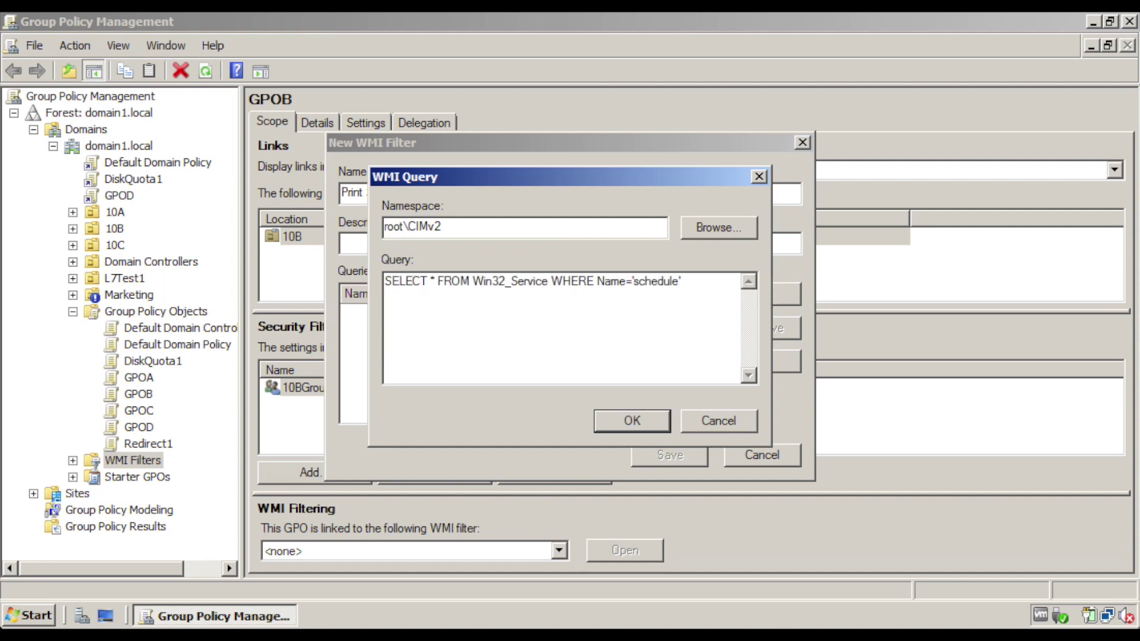
type(" AND startmode='disabled'")
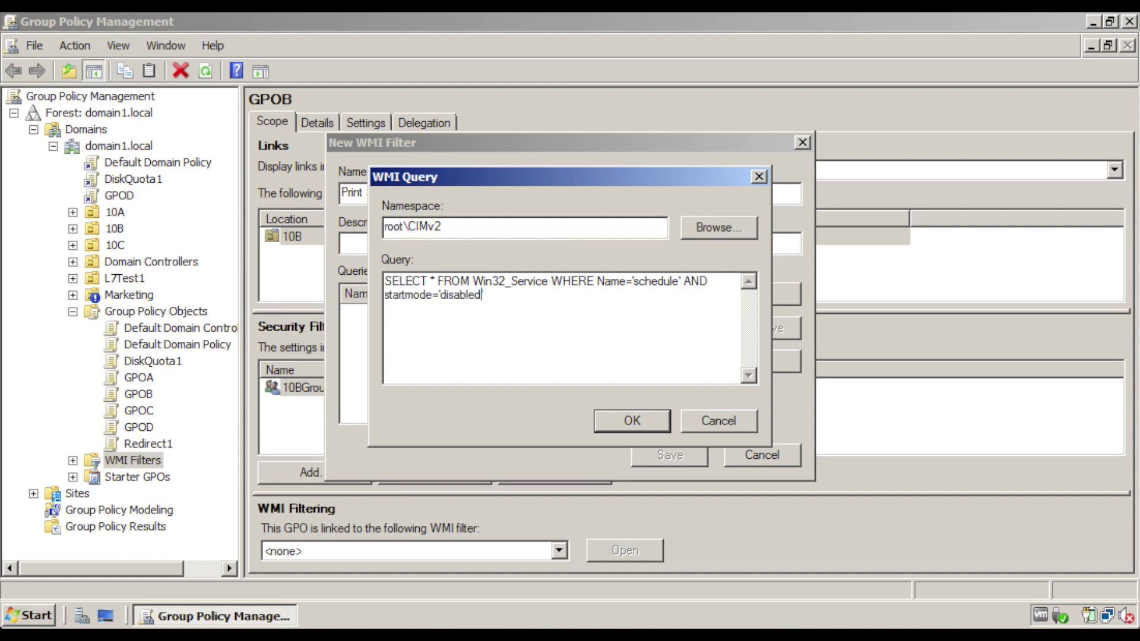
left_click(640, 420)
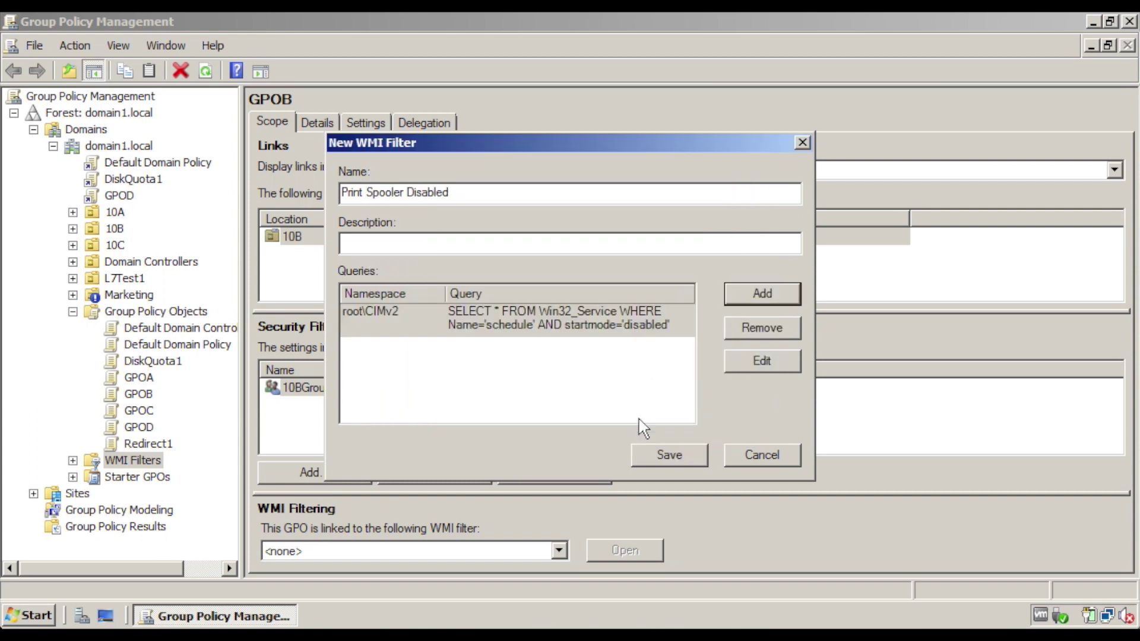
left_click(673, 450)
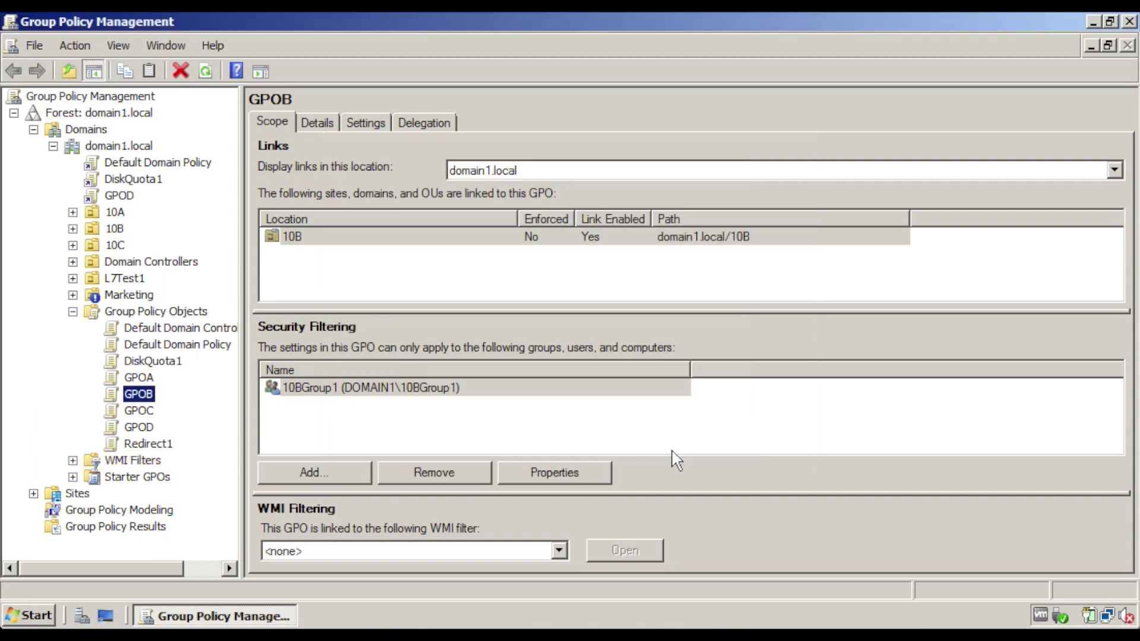
- Set GPOD's WMI filtering to 'Print Spooler Disabled' on its Scope tab and confirm
left_click(140, 428)
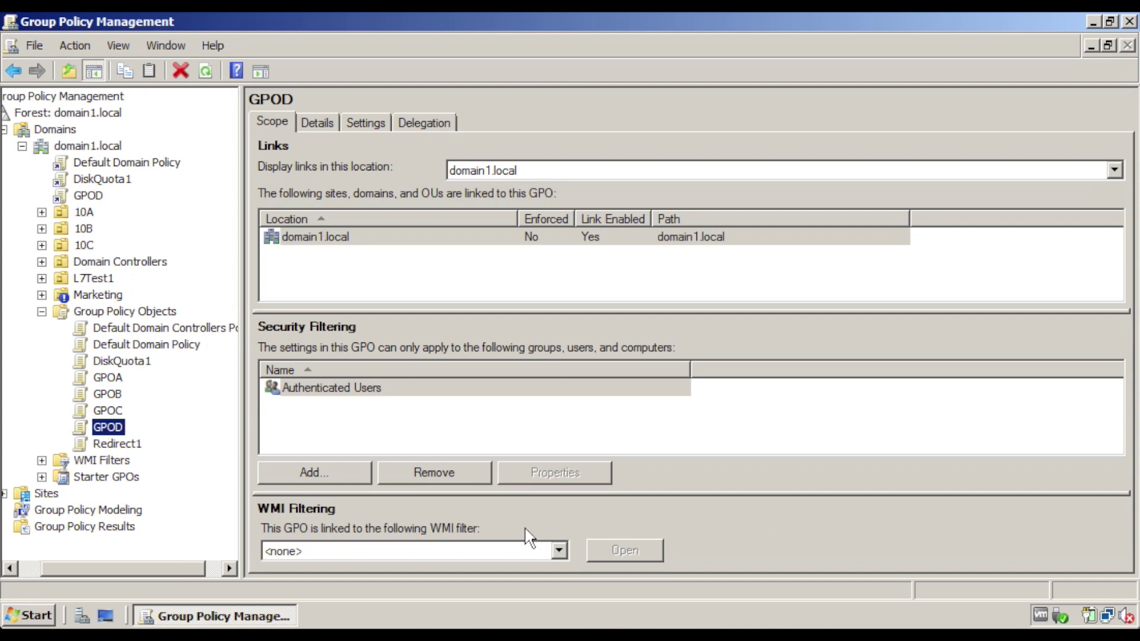
left_click(559, 551)
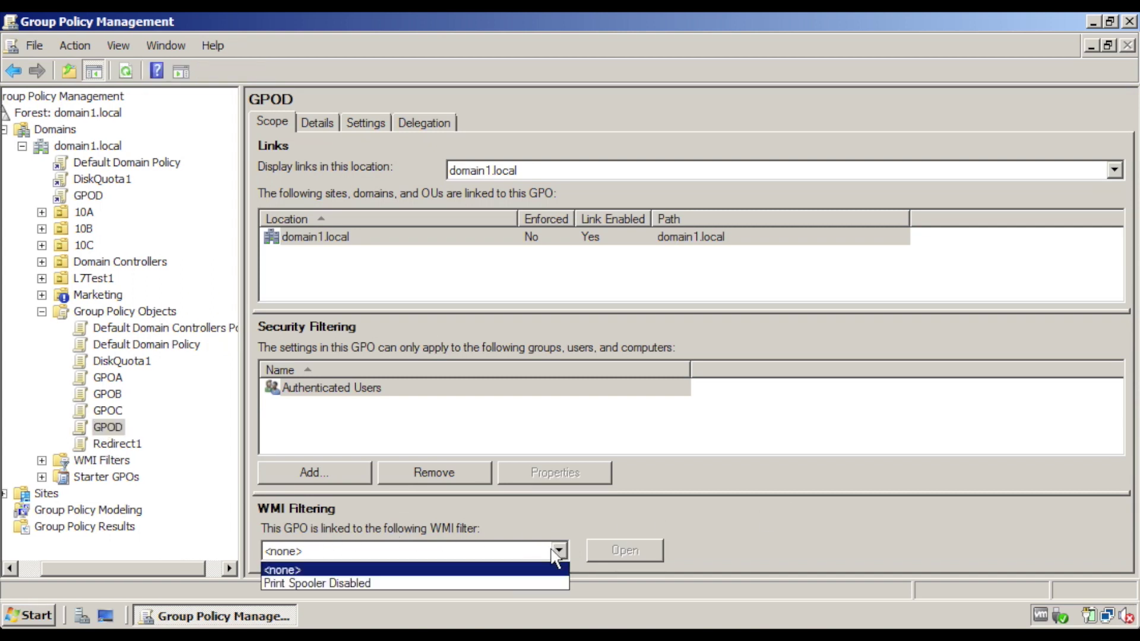
left_click(356, 584)
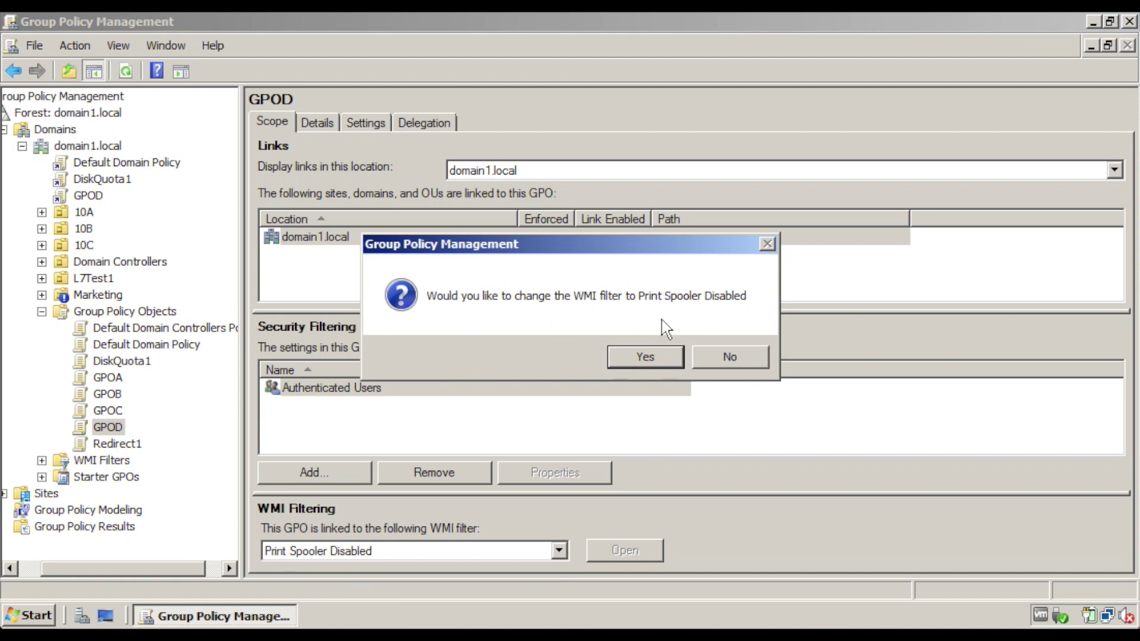
left_click(632, 363)
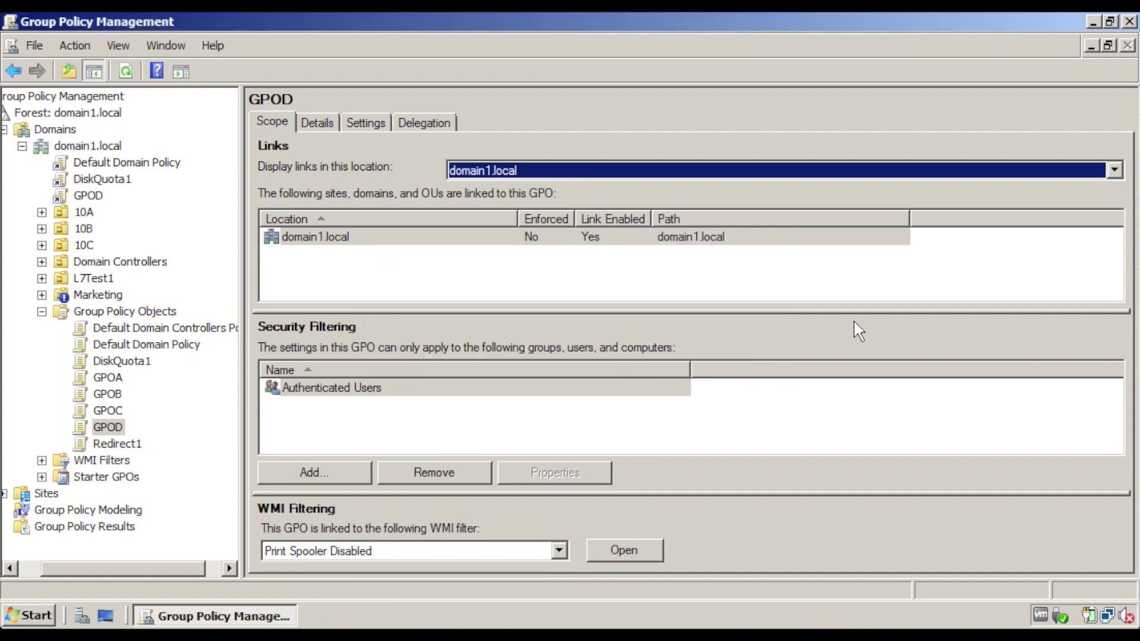
- Close Group Policy Management and run gpupdate /force in a new Command Prompt
left_click(1130, 22)
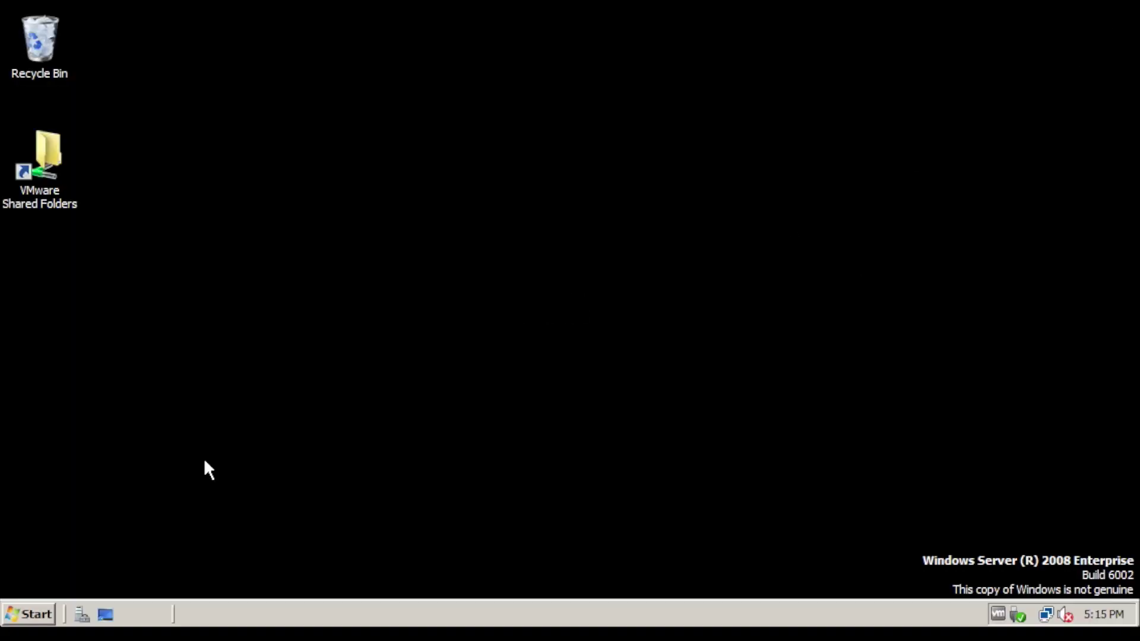
left_click(22, 613)
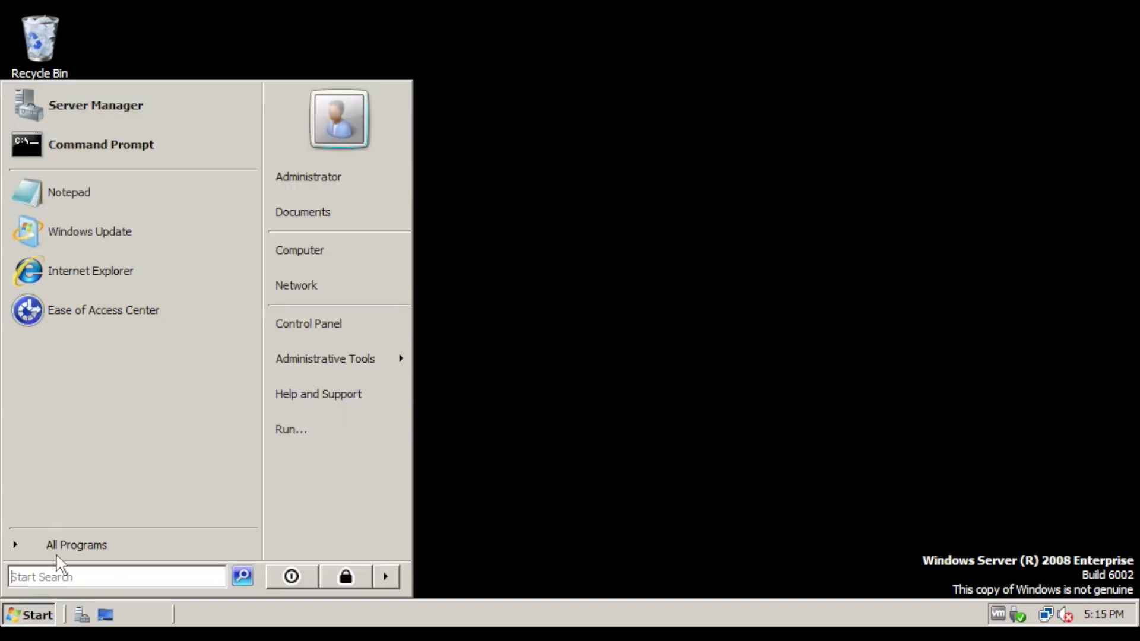
left_click(171, 154)
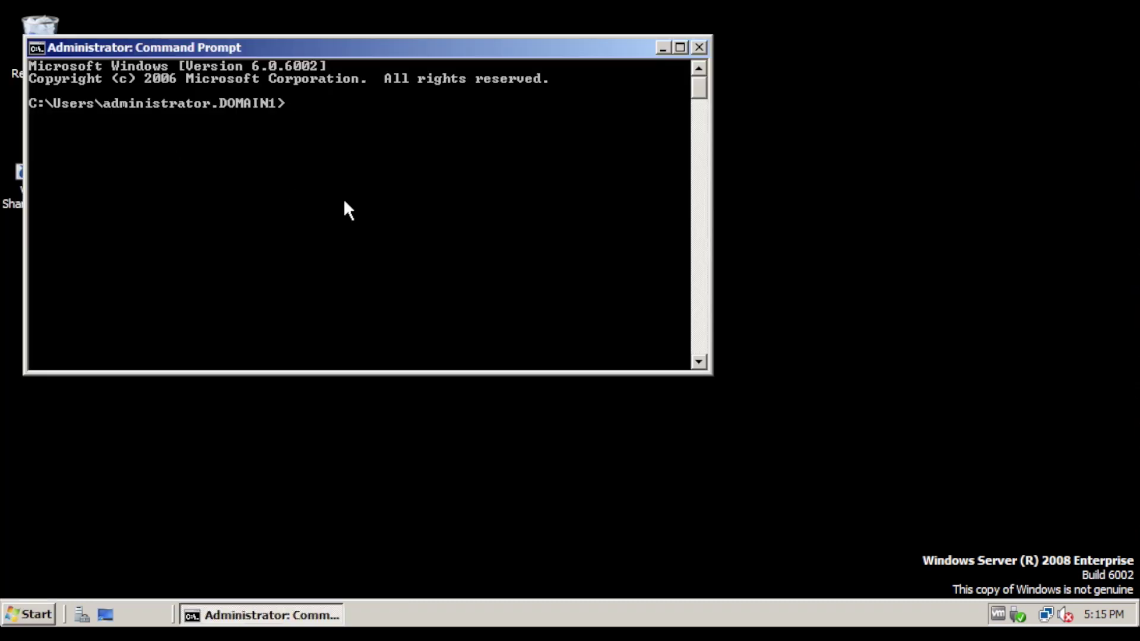
type("gpupdate .force")
key("Return")
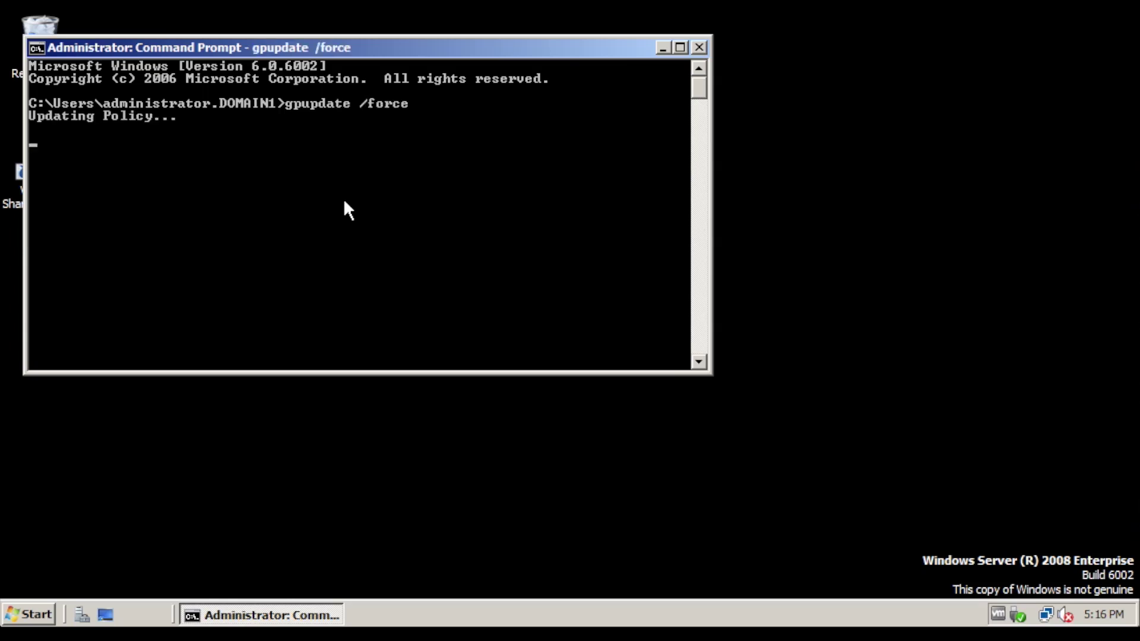